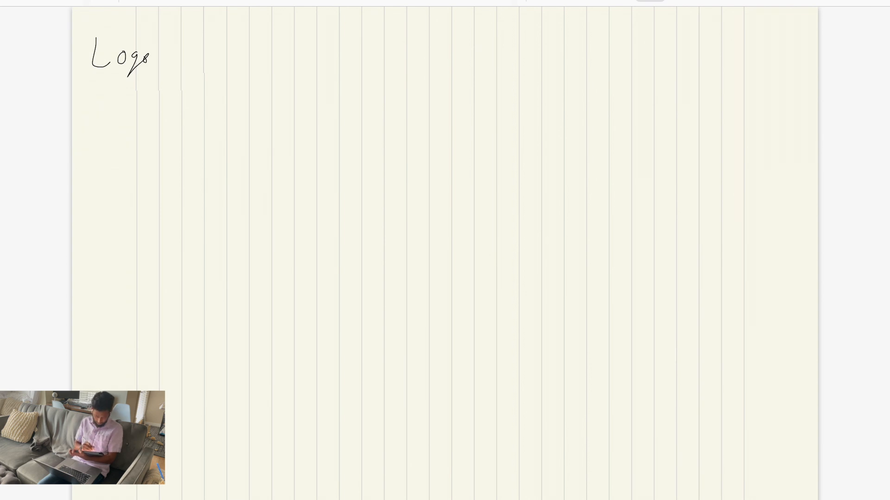
- Handwrite "DB Title" after the word "Logo" at the head of the dashboard sketch
mouse_move(192, 43)
left_mouse_down()
mouse_move(191, 62)
mouse_move(204, 59)
left_mouse_up()
mouse_move(203, 39)
left_mouse_down()
mouse_move(205, 60)
mouse_move(241, 59)
left_mouse_up()
mouse_move(233, 40)
left_mouse_down()
mouse_move(251, 35)
mouse_move(254, 58)
mouse_move(264, 55)
left_mouse_up()
left_click_drag(261, 45, 288, 55)
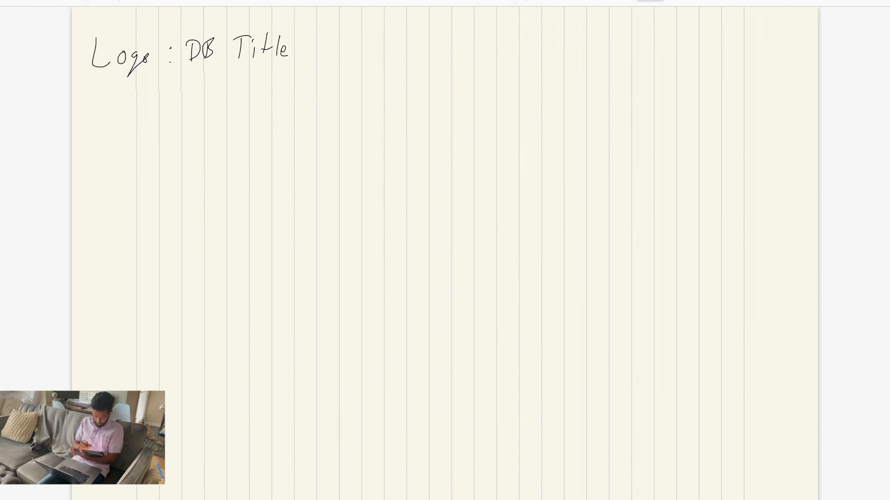
- Draw a rectangle beside the dashboard title and handwrite "Topline metrics" inside it
mouse_move(328, 37)
left_mouse_down()
mouse_move(408, 87)
mouse_move(572, 84)
mouse_move(562, 22)
mouse_move(327, 27)
left_mouse_up()
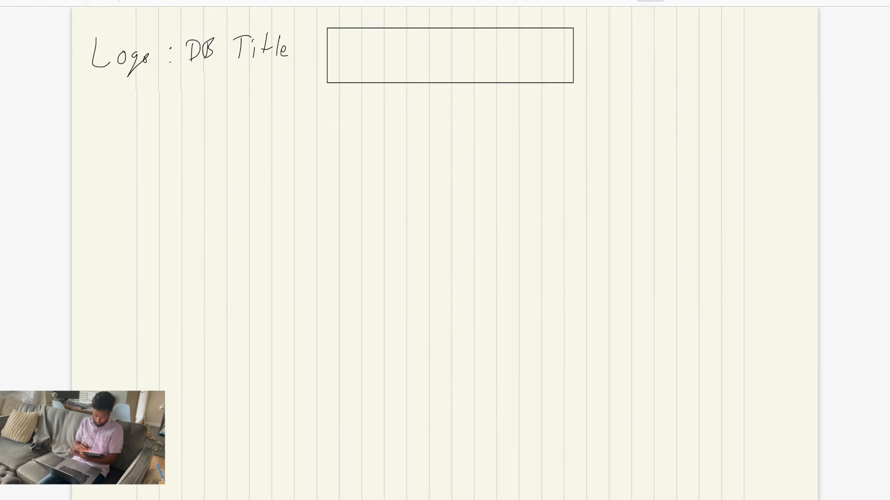
left_click_drag(361, 41, 360, 61)
mouse_move(352, 40)
left_mouse_down()
mouse_move(370, 38)
mouse_move(395, 60)
left_mouse_up()
mouse_move(399, 47)
left_mouse_down()
mouse_move(399, 59)
mouse_move(485, 57)
left_mouse_up()
left_click(485, 40)
left_click_drag(484, 51, 502, 59)
left_click_drag(509, 48, 504, 69)
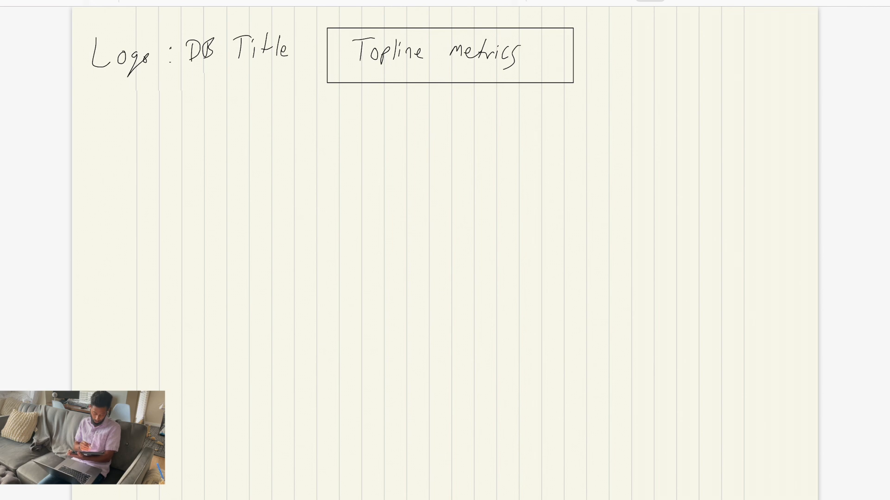
- Draw a wide, shallow box beneath the title and topline metrics, and label it "Filters"
mouse_move(120, 100)
left_mouse_down()
mouse_move(235, 138)
mouse_move(789, 129)
mouse_move(712, 88)
mouse_move(125, 100)
left_mouse_up()
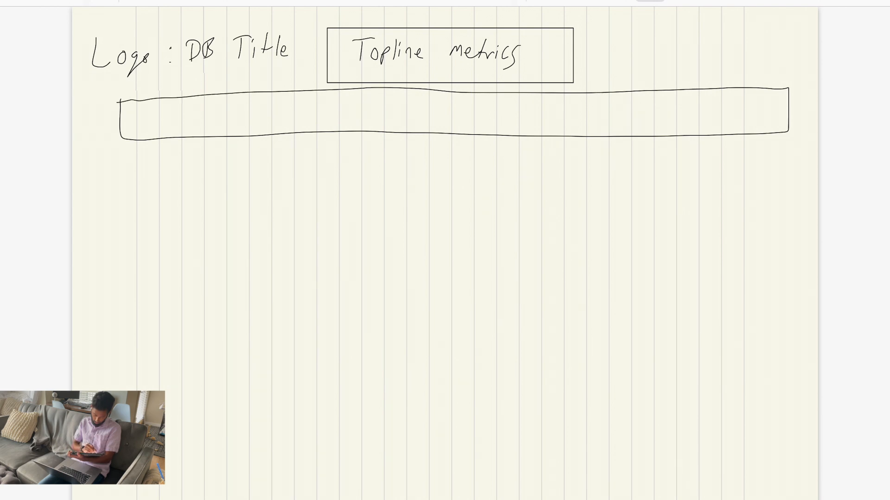
left_click_drag(297, 105, 295, 126)
left_click_drag(286, 109, 309, 104)
left_click_drag(295, 119, 311, 125)
key("ctrl+z")
key("ctrl+z")
key("ctrl+z")
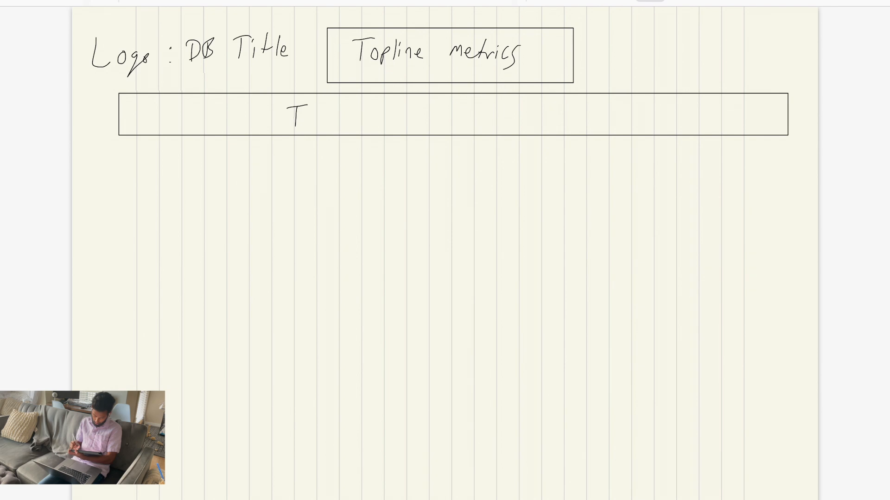
left_click_drag(295, 108, 334, 124)
mouse_move(331, 113)
left_mouse_down()
mouse_move(350, 123)
mouse_move(357, 115)
left_mouse_up()
left_click_drag(367, 113, 360, 125)
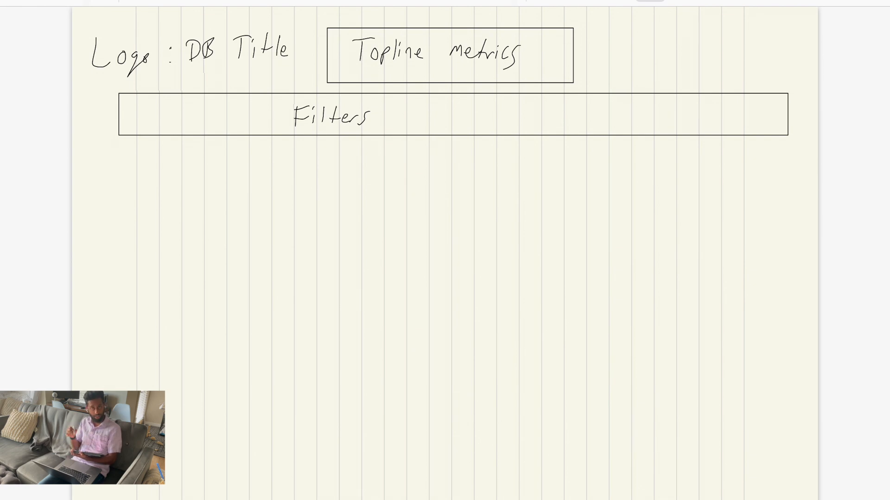
- Draw a large box under the left half of the filters strip and label it "Table"
mouse_move(90, 169)
left_mouse_down()
mouse_move(394, 170)
mouse_move(447, 252)
mouse_move(445, 499)
left_mouse_up()
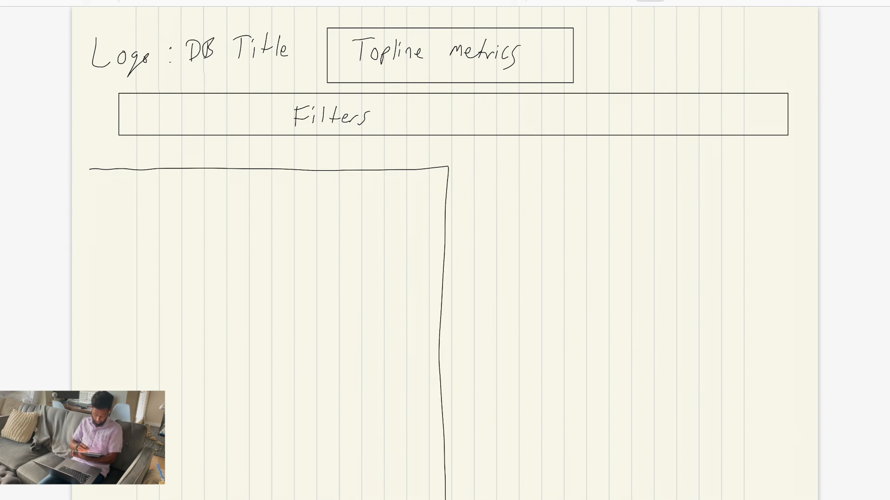
left_click_drag(103, 386, 79, 166)
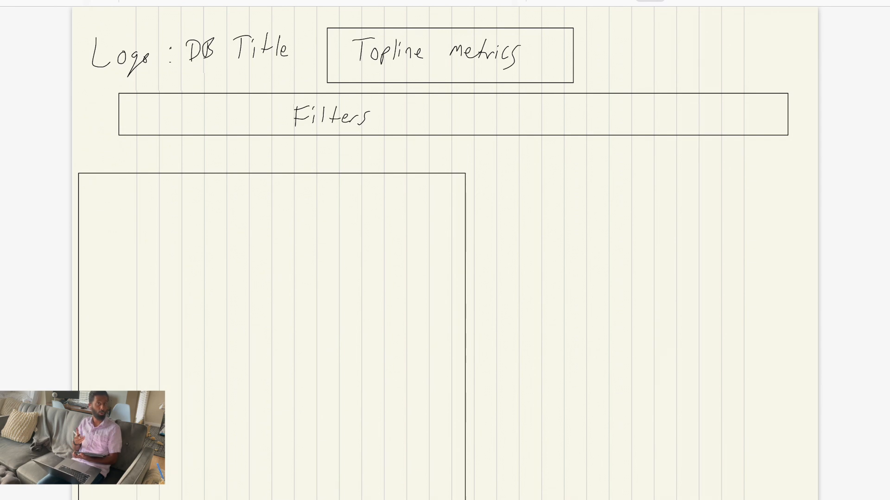
left_click_drag(138, 274, 140, 323)
left_click_drag(118, 288, 162, 263)
mouse_move(168, 291)
left_mouse_down()
mouse_move(158, 306)
mouse_move(171, 311)
left_mouse_up()
left_click_drag(180, 275, 182, 309)
mouse_move(195, 273)
left_mouse_down()
mouse_move(204, 292)
mouse_move(217, 291)
left_mouse_up()
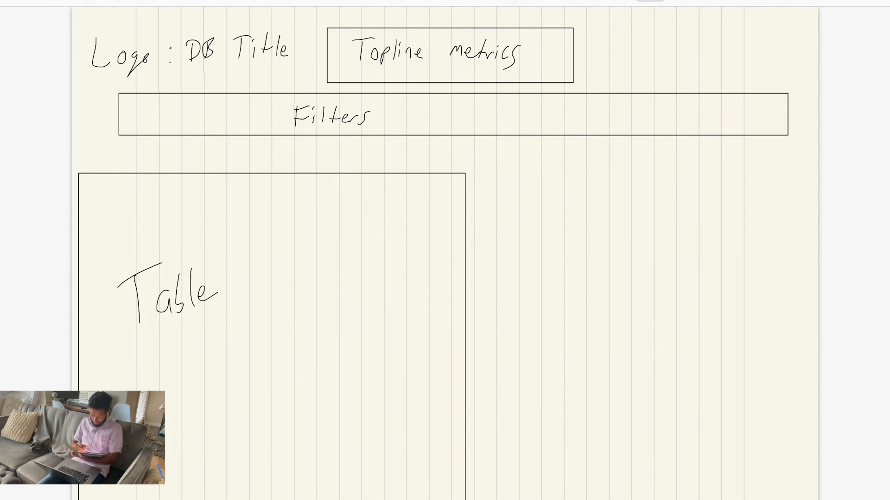
- Draw a box beside the table area, beneath the filters strip, and label it "Time Series Chart"
mouse_move(493, 171)
left_mouse_down()
mouse_move(498, 339)
mouse_move(772, 325)
mouse_move(786, 173)
mouse_move(498, 174)
left_mouse_up()
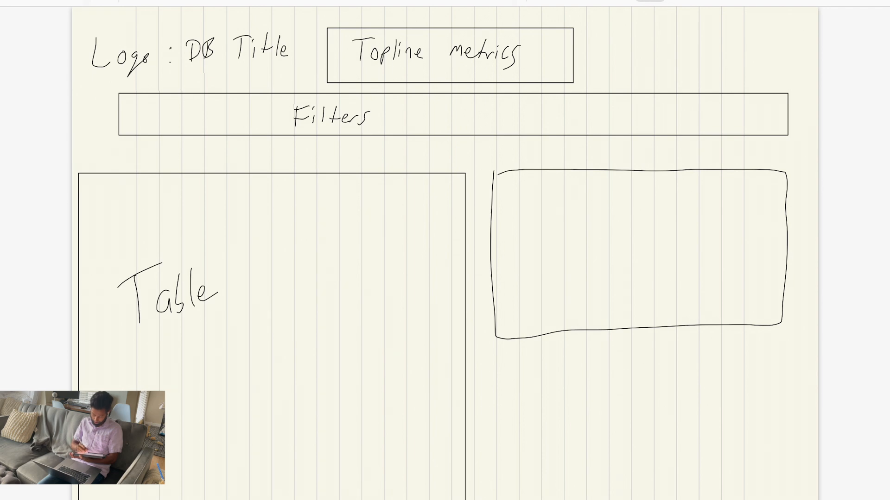
mouse_move(552, 205)
left_mouse_down()
mouse_move(552, 227)
mouse_move(565, 202)
left_mouse_up()
mouse_move(563, 212)
left_mouse_down()
mouse_move(563, 226)
mouse_move(599, 226)
left_mouse_up()
mouse_move(654, 204)
left_mouse_down()
mouse_move(639, 226)
mouse_move(664, 221)
left_mouse_up()
mouse_move(668, 214)
left_mouse_down()
mouse_move(693, 220)
mouse_move(677, 234)
left_mouse_up()
mouse_move(569, 243)
left_mouse_down()
mouse_move(567, 262)
mouse_move(594, 261)
left_mouse_up()
left_click_drag(595, 255, 605, 245)
mouse_move(621, 228)
left_mouse_down()
mouse_move(612, 248)
mouse_move(627, 242)
left_mouse_up()
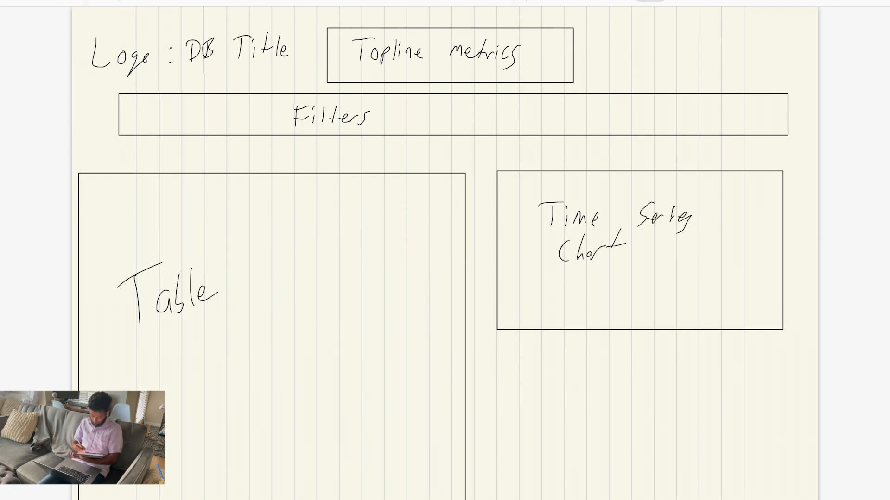
- Draw a second box directly below the time series chart box and handwrite a label inside it
left_click_drag(501, 362, 484, 499)
mouse_move(795, 499)
left_mouse_down()
mouse_move(779, 353)
mouse_move(494, 362)
left_mouse_up()
mouse_move(538, 408)
left_mouse_down()
mouse_move(534, 437)
mouse_move(565, 434)
left_mouse_up()
mouse_move(572, 424)
left_mouse_down()
mouse_move(569, 433)
mouse_move(582, 417)
mouse_move(635, 425)
left_mouse_up()
mouse_move(651, 391)
left_mouse_down()
mouse_move(643, 426)
mouse_move(653, 429)
left_mouse_up()
mouse_move(659, 420)
left_mouse_down()
mouse_move(661, 429)
mouse_move(671, 419)
left_mouse_up()
left_click_drag(691, 398, 677, 425)
left_click_drag(677, 419, 696, 418)
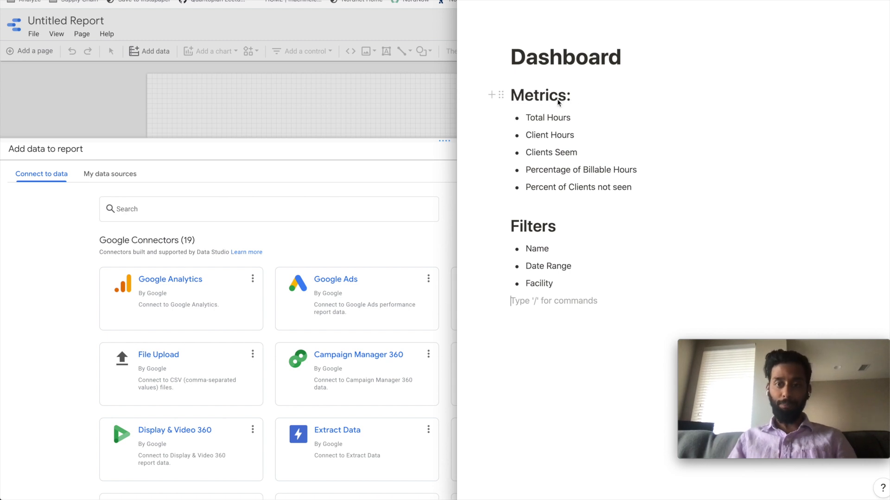
- Add a colon after the "Filters" heading in the dashboard notes
left_click(578, 230)
type(":")
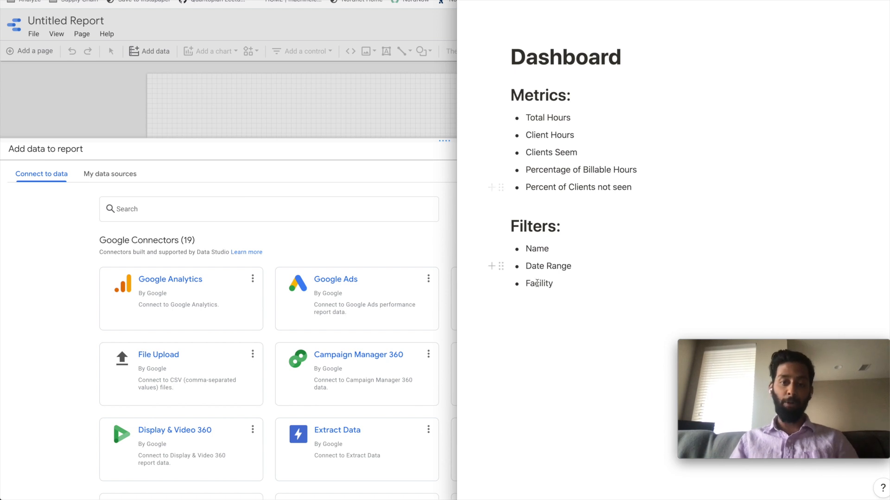
left_click(557, 235)
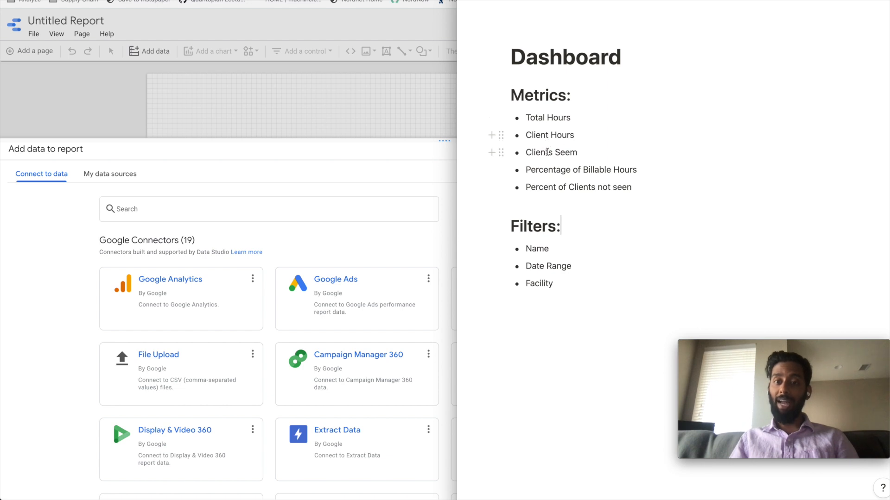
- Correct the metric "Clients Seem" to "Clients Seen" in the notes and switch to the Data Studio report
left_click(570, 153)
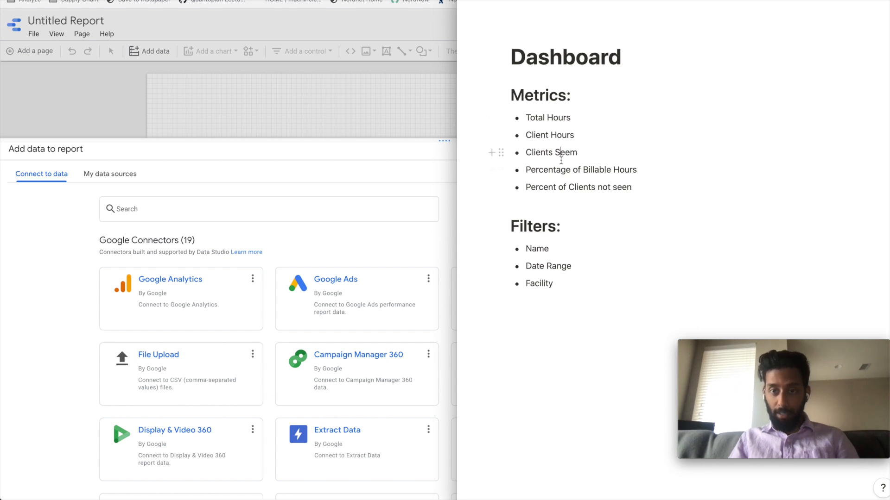
key("Delete")
type("n")
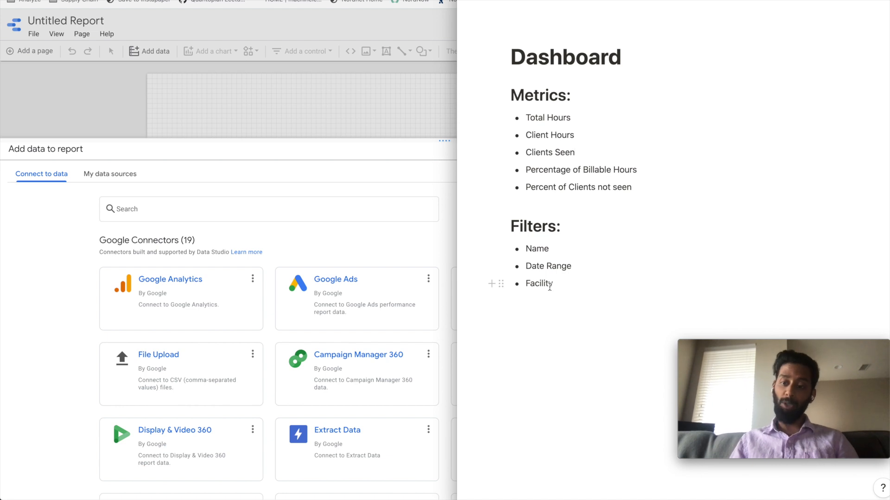
left_click(338, 229)
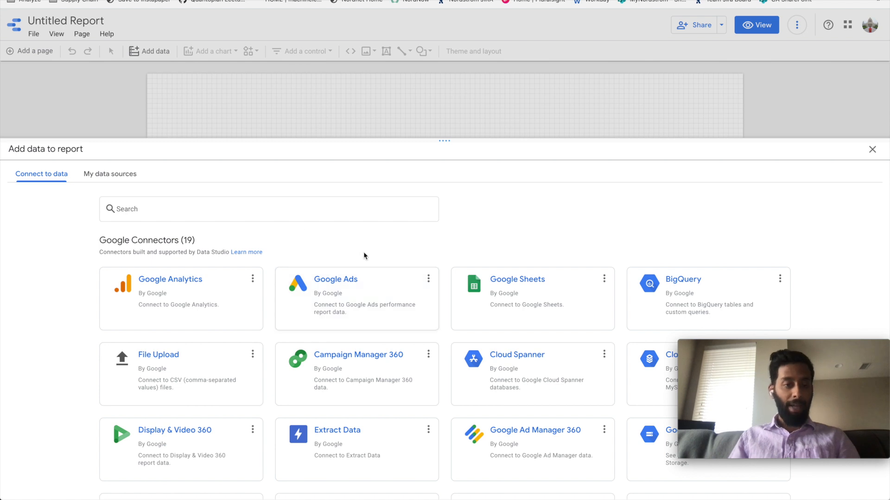
scroll(518, 308, "down", 1)
left_click(518, 309)
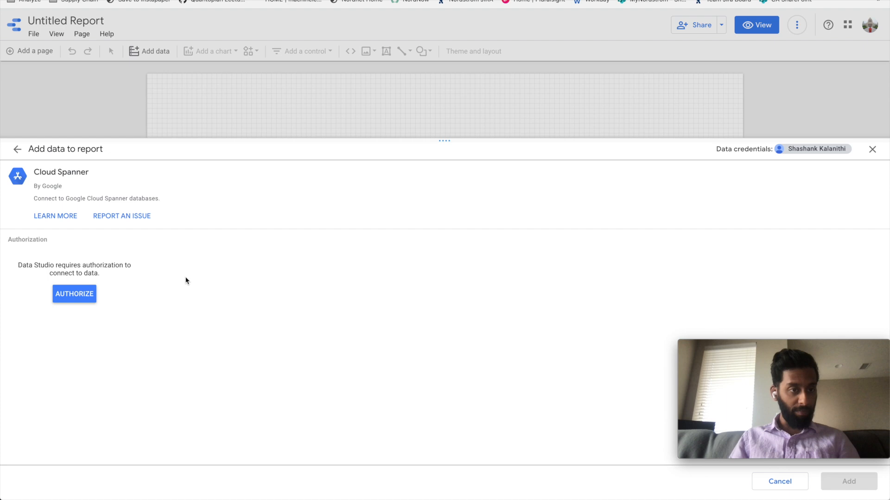
left_click(17, 149)
scroll(511, 309, "up", 1)
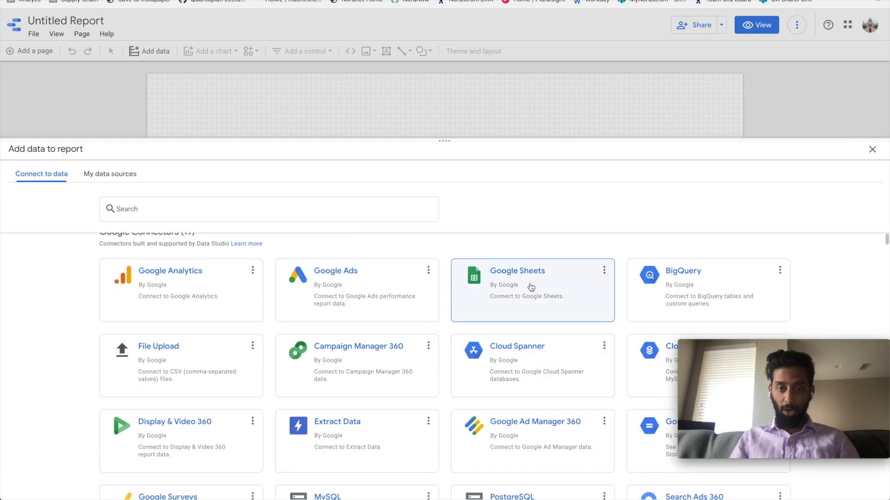
- Add Sheet1 of the "Day in the Life of a Data Analyst - Dashboarding" Google Sheets spreadsheet to the report as its data source
left_click(497, 298)
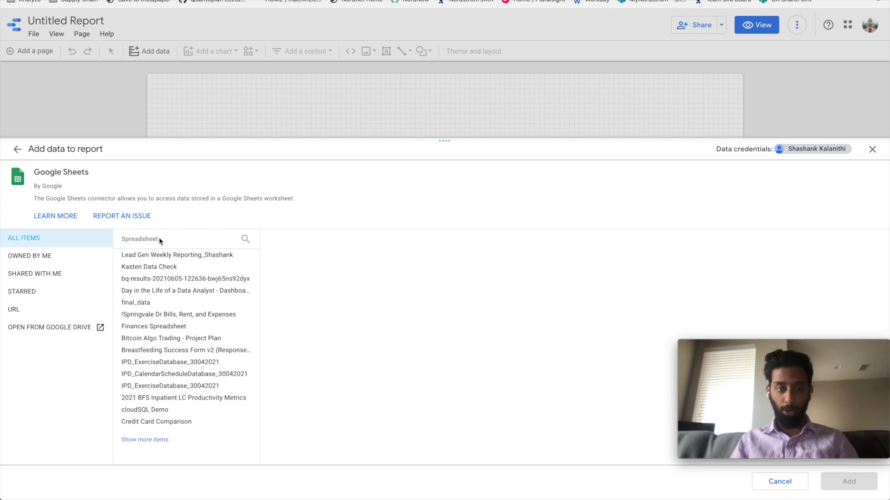
left_click(161, 292)
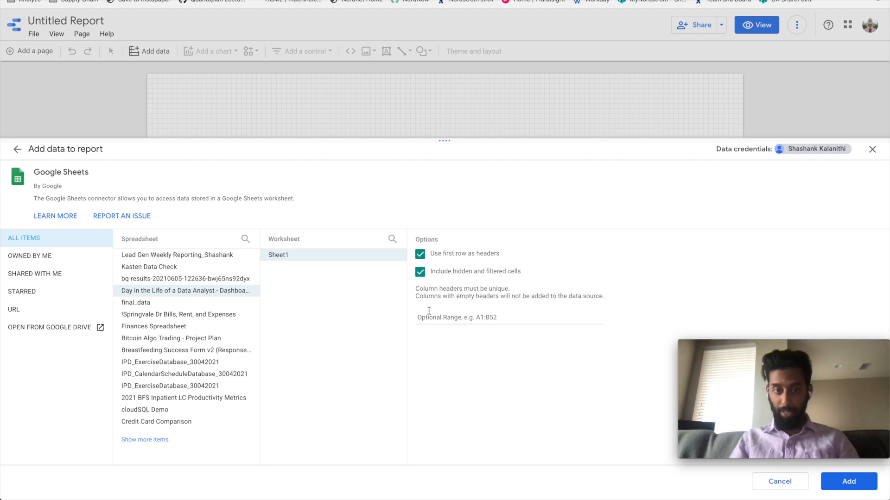
left_click(837, 475)
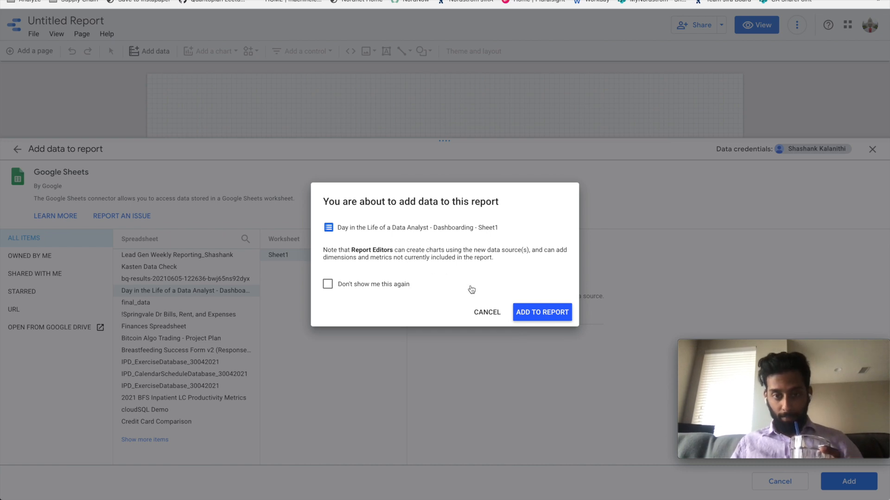
left_click(540, 312)
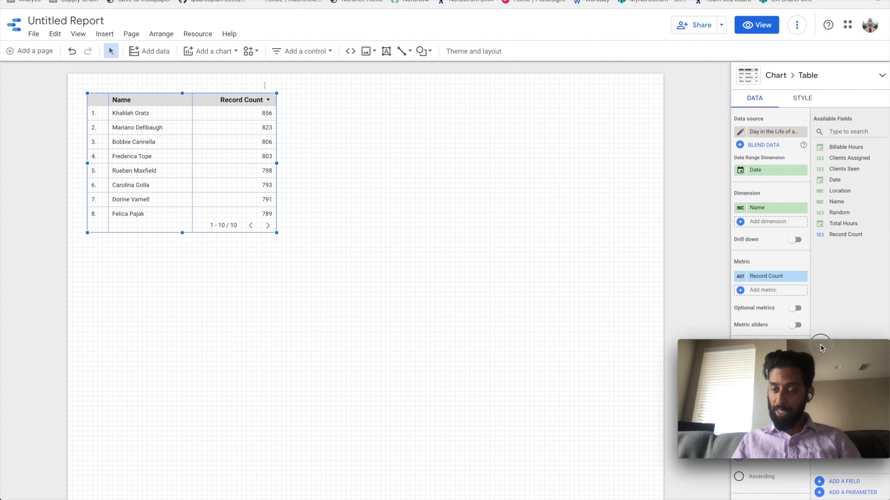
- Delete the automatically inserted Name and Record Count table from the report page
left_click_drag(829, 351, 149, 350)
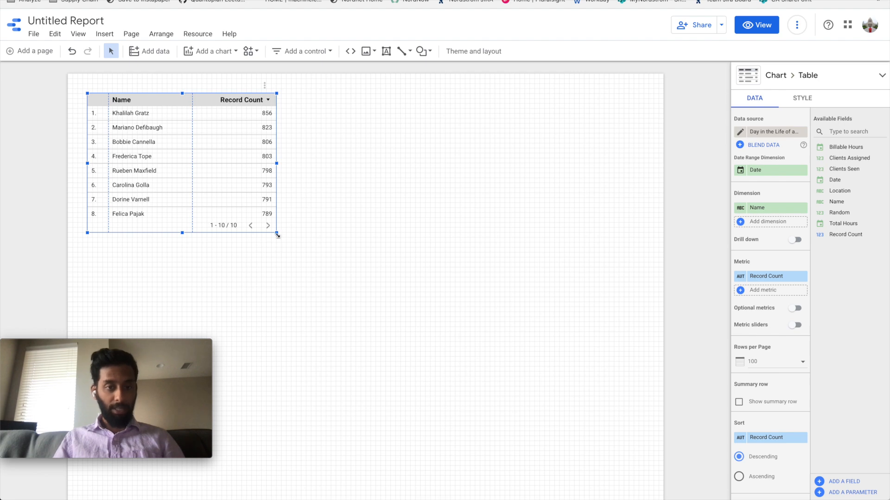
key("Delete")
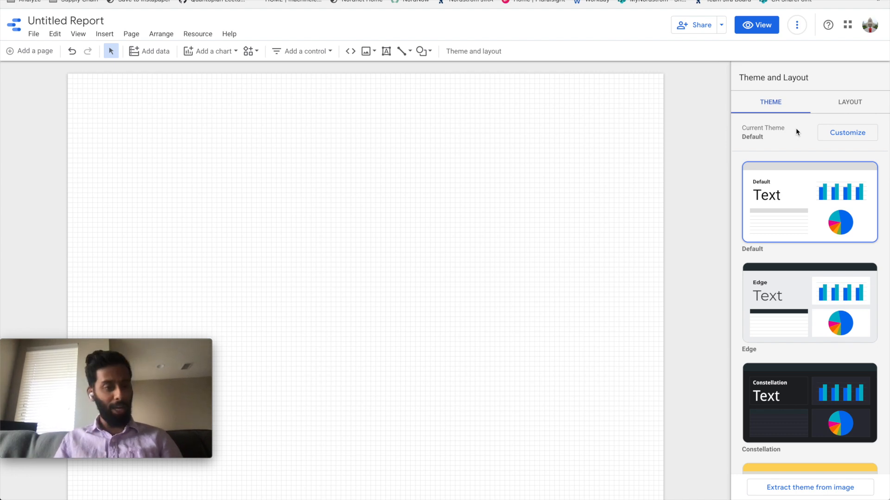
- Examine the theme customization settings and browse the built-in report themes
left_click(845, 140)
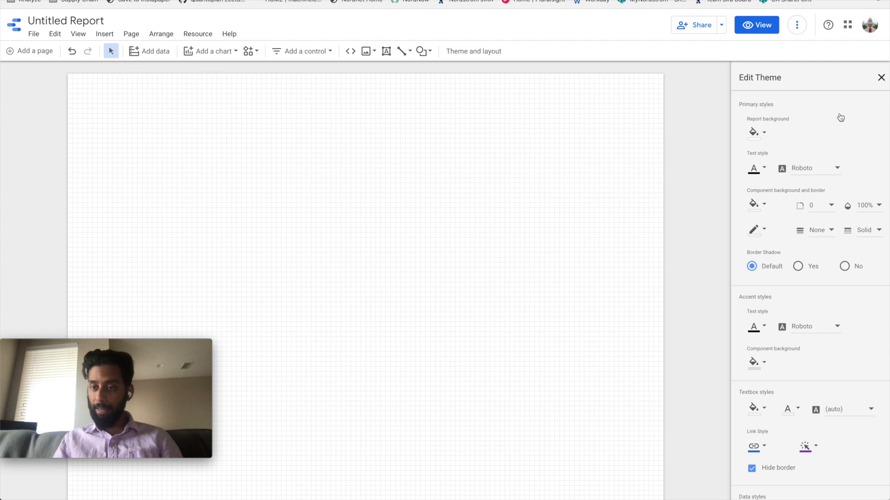
left_click(877, 83)
scroll(792, 342, "down", 10)
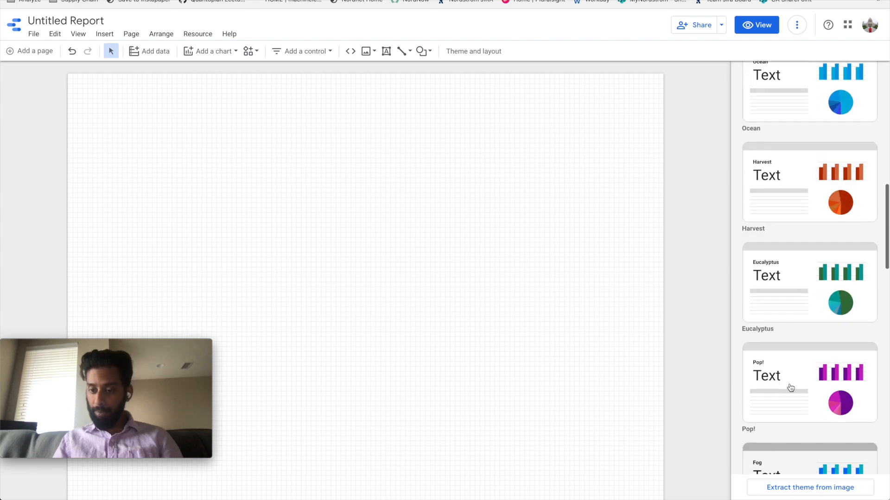
scroll(797, 296, "up", 10)
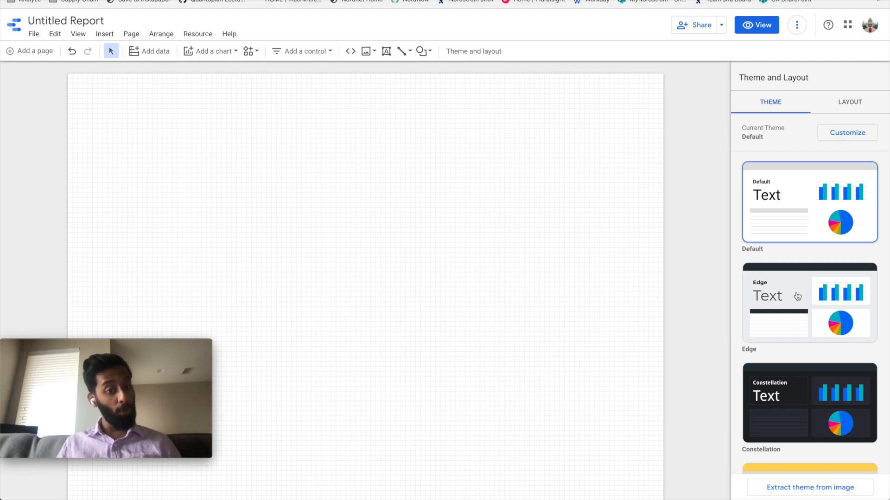
- Open microsoft.com in a new browser tab
key("ctrl+t")
type("mi")
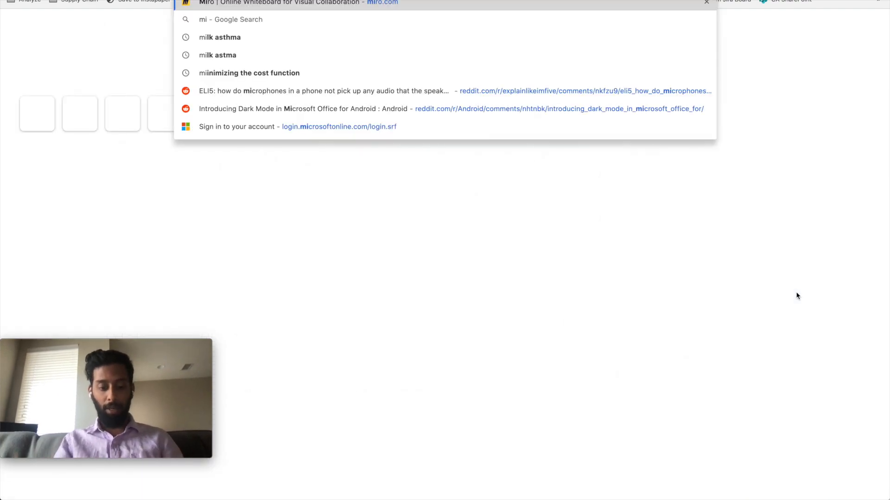
type("crosoft.com")
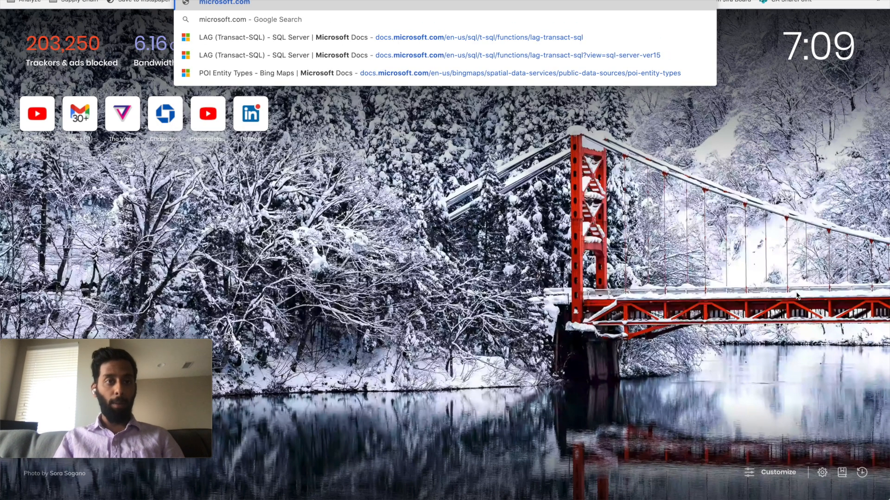
key("Return")
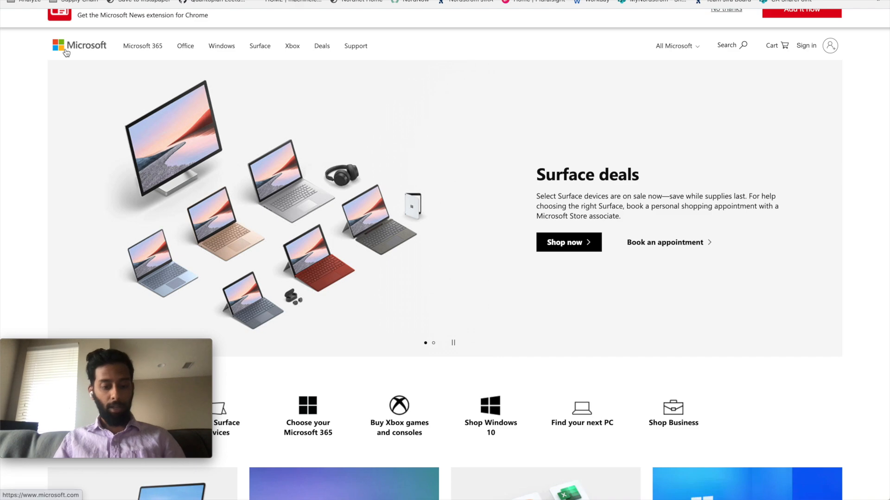
- Capture a screenshot of the Microsoft logo in the site header and save it to the desktop
key("super+shift+4")
left_click_drag(42, 32, 109, 56)
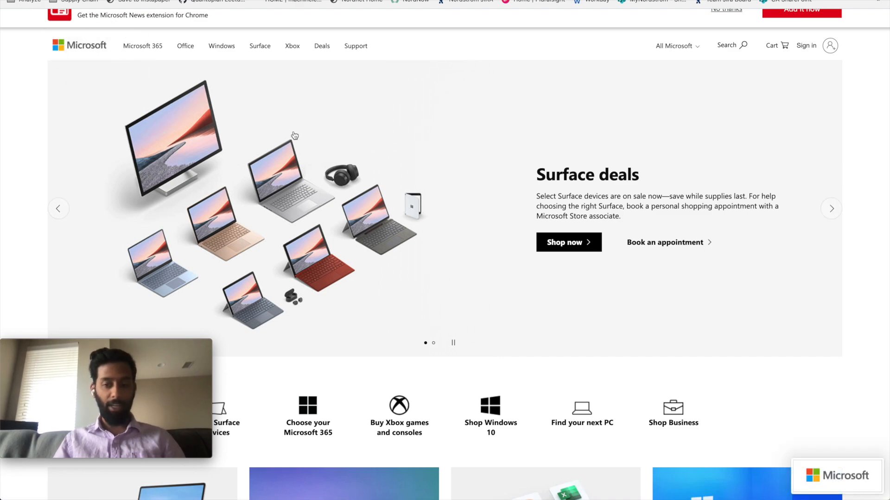
right_click(823, 483)
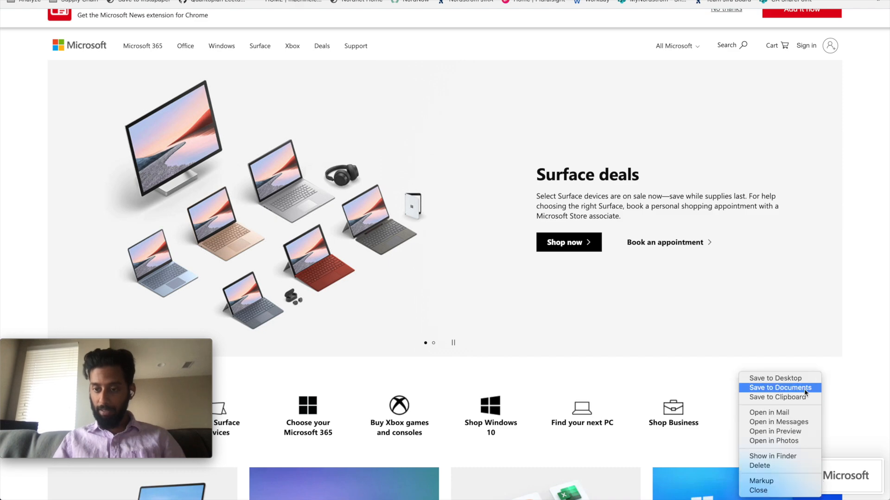
left_click(769, 376)
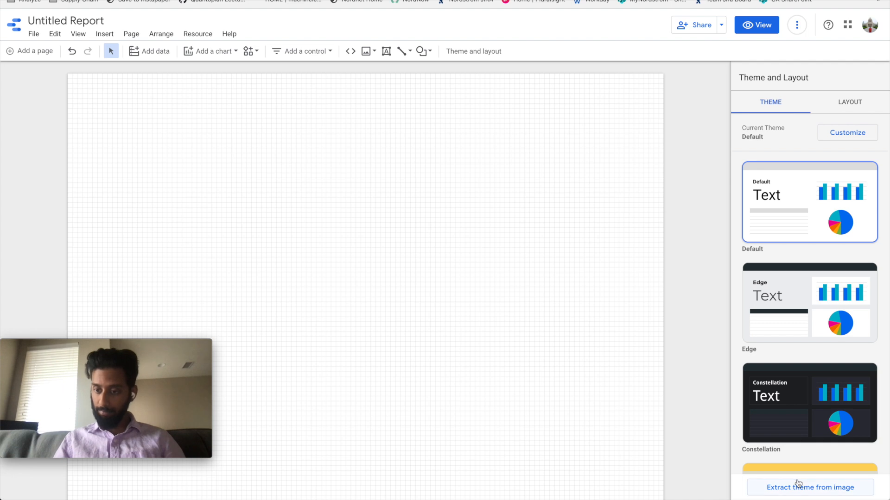
- Generate report themes from the Microsoft logo screenshot on the desktop and preview the first suggestion
left_click(795, 490)
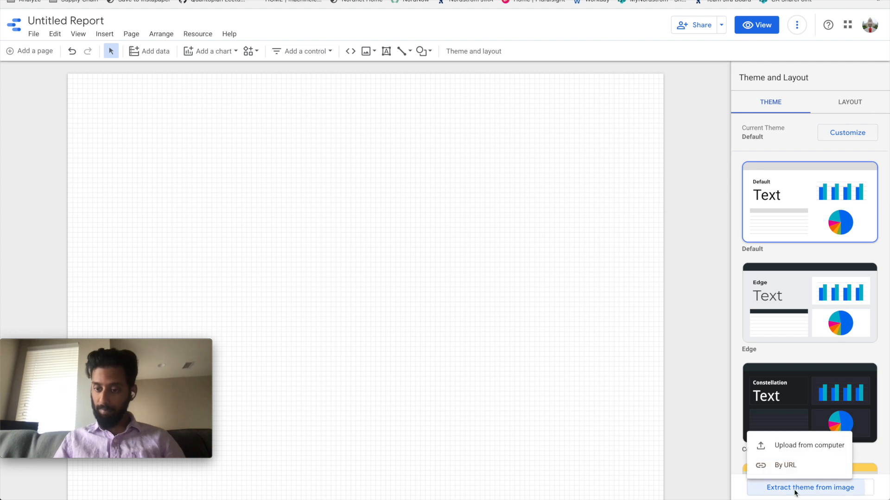
left_click(805, 450)
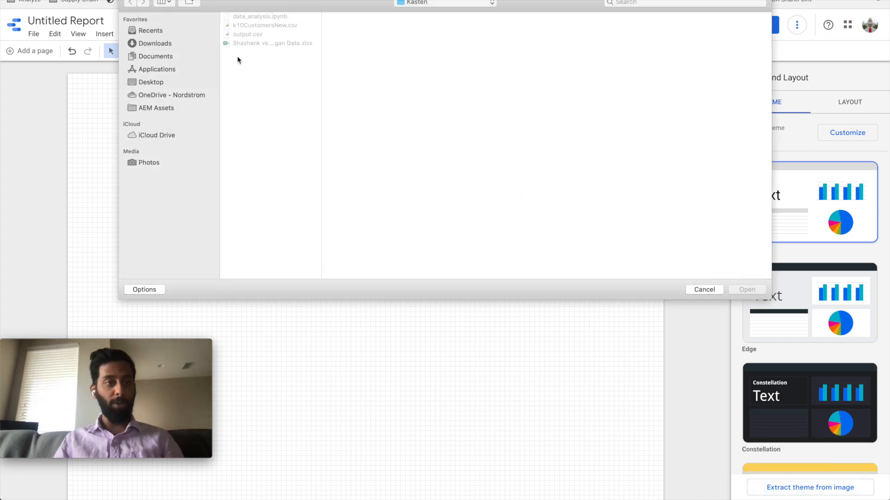
left_click(153, 82)
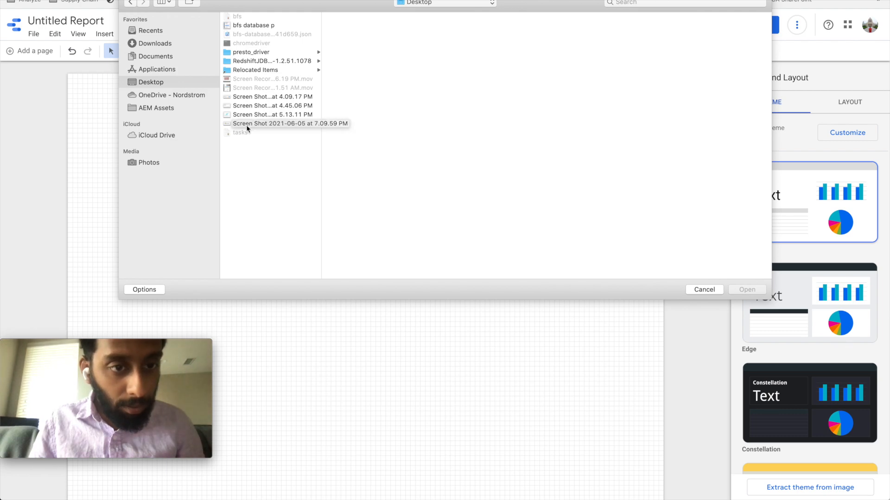
double_click(245, 124)
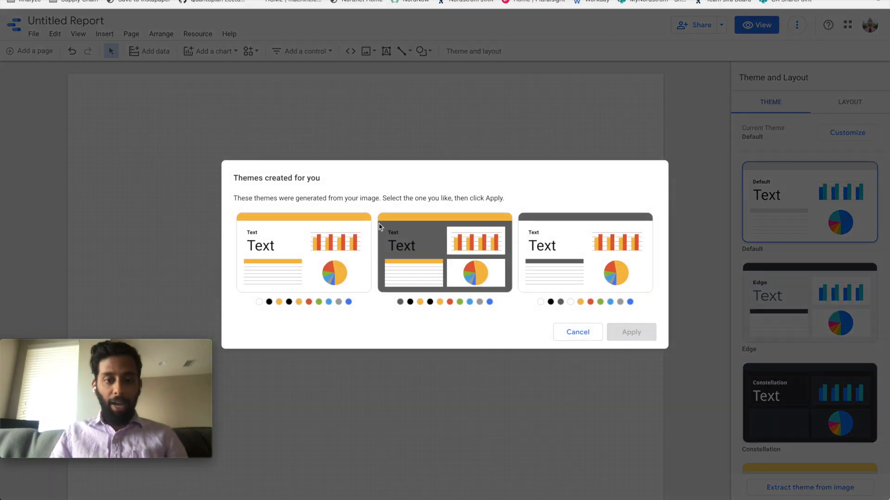
left_click(299, 264)
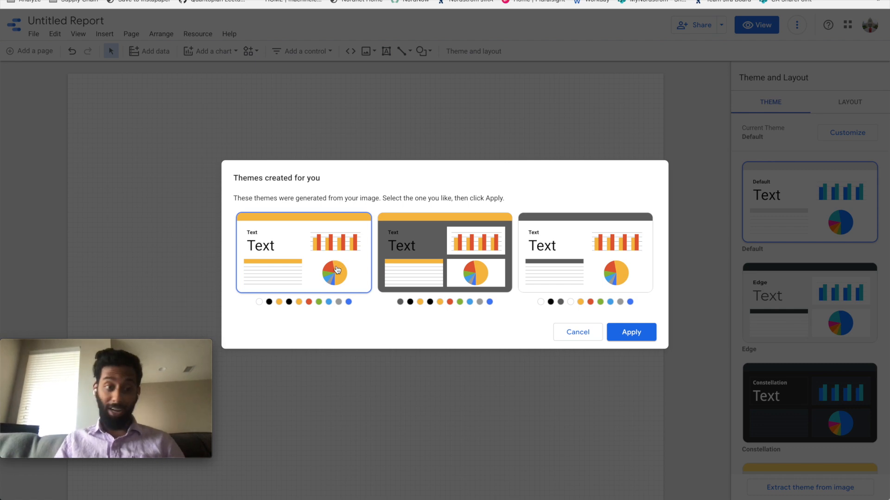
left_click(563, 333)
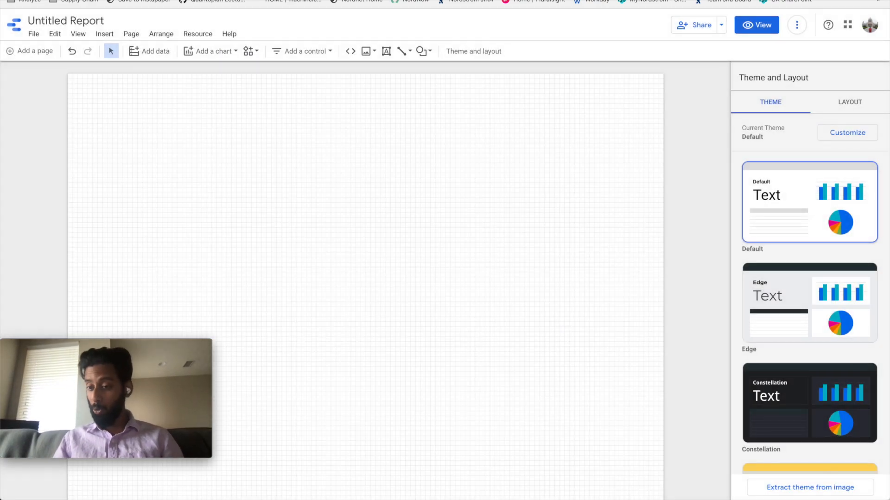
- Extract a custom report theme from the teal company logo screenshot on the desktop and apply it
left_click(804, 488)
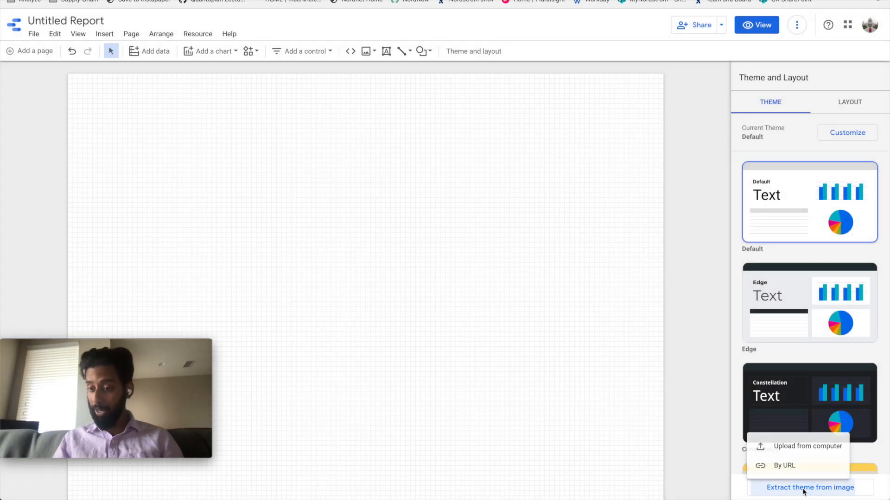
left_click(791, 446)
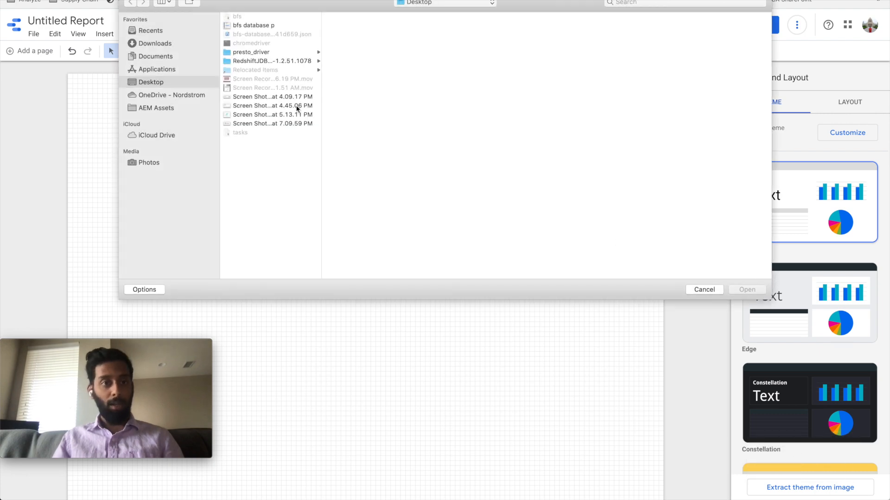
left_click(152, 57)
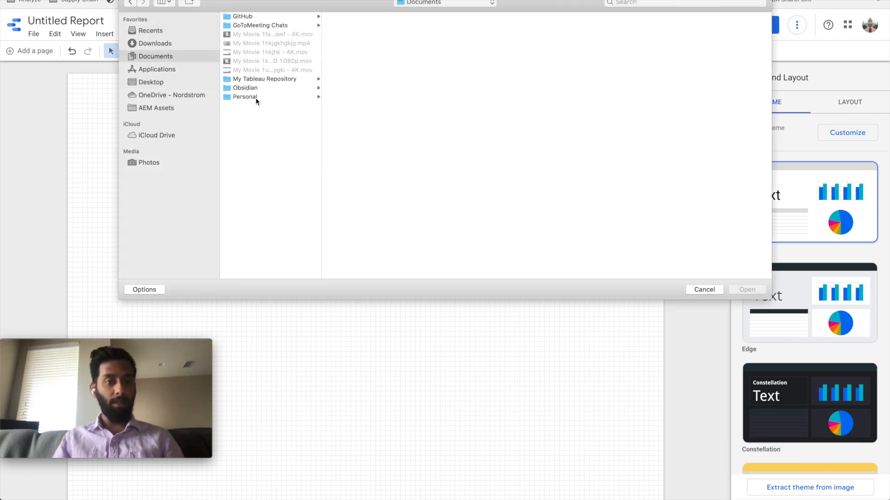
left_click(273, 96)
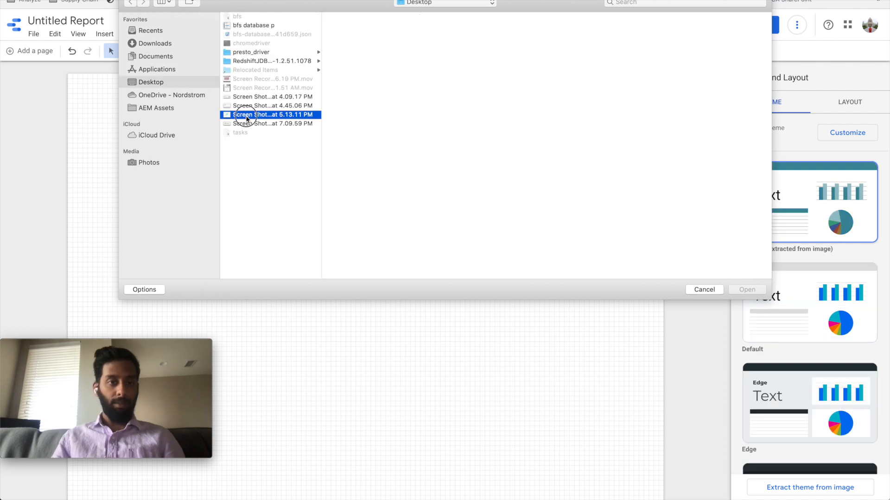
- Insert the company logo from the desktop screenshot taken at 5.13.11 PM and shrink it into the report page's upper-left corner
double_click(268, 113)
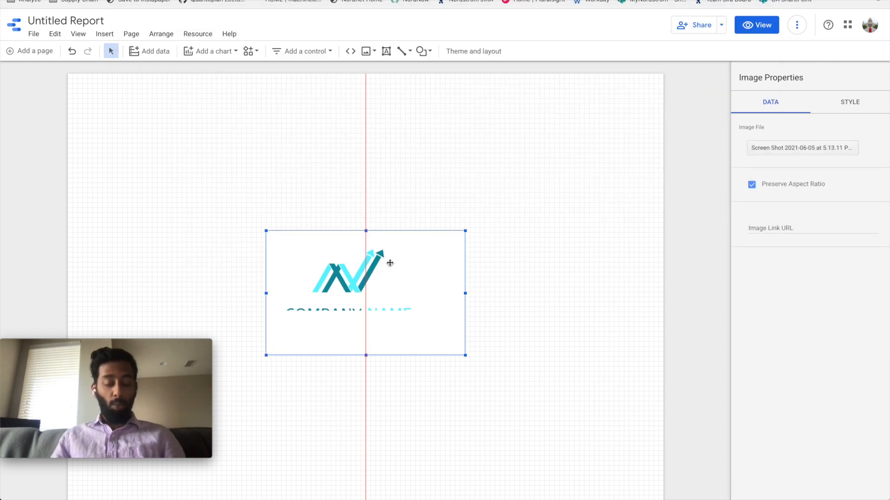
left_click_drag(435, 356, 133, 121)
left_click(165, 120)
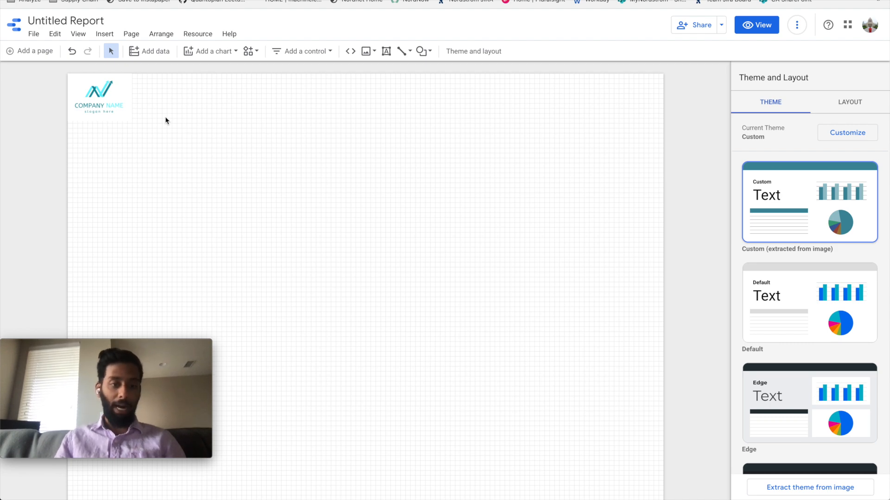
left_click(117, 107)
left_click_drag(131, 121, 145, 130)
left_click(199, 147)
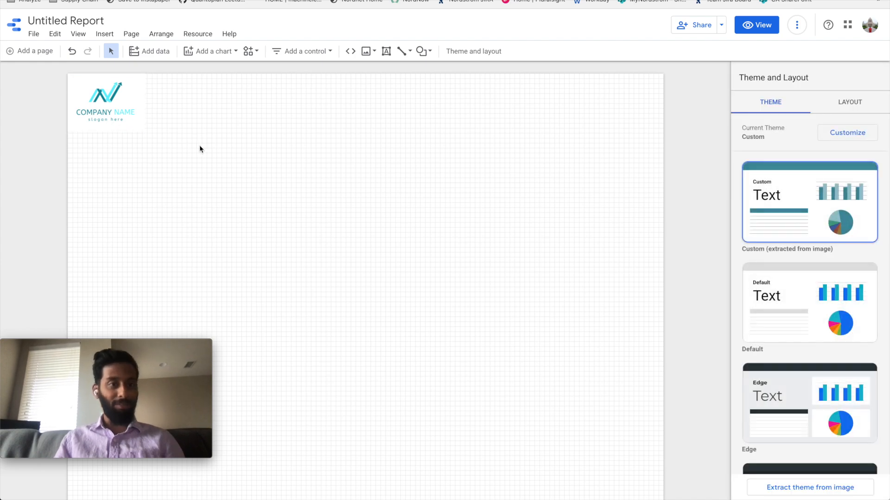
- Add a text box reading "Employee Performance" beside the logo and widen it to fit the title on one line
left_click(848, 102)
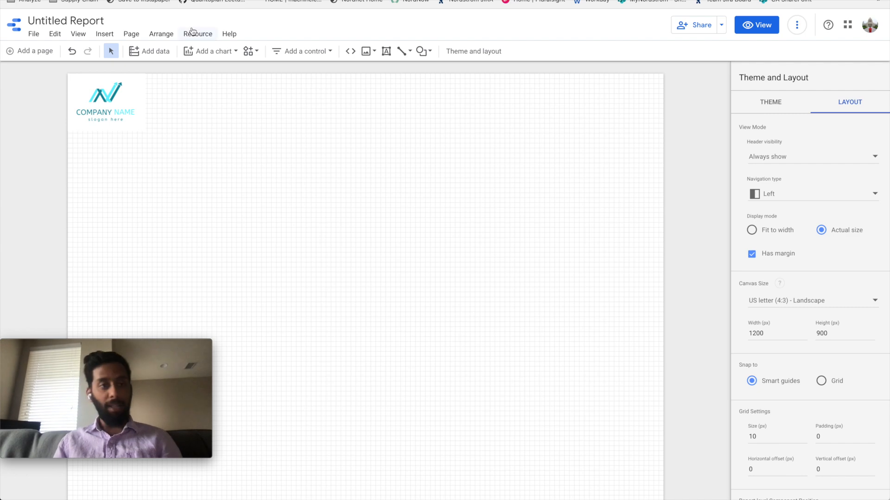
left_click(386, 51)
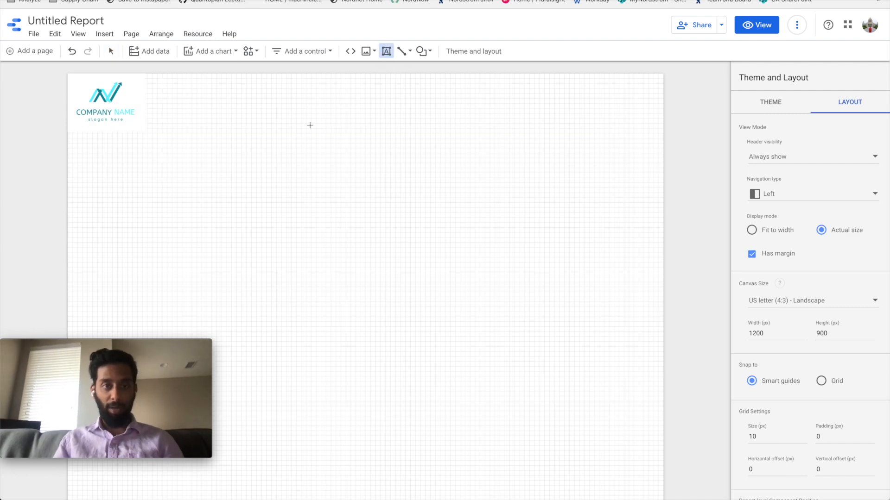
left_click_drag(175, 101, 224, 115)
type("Employee Performance")
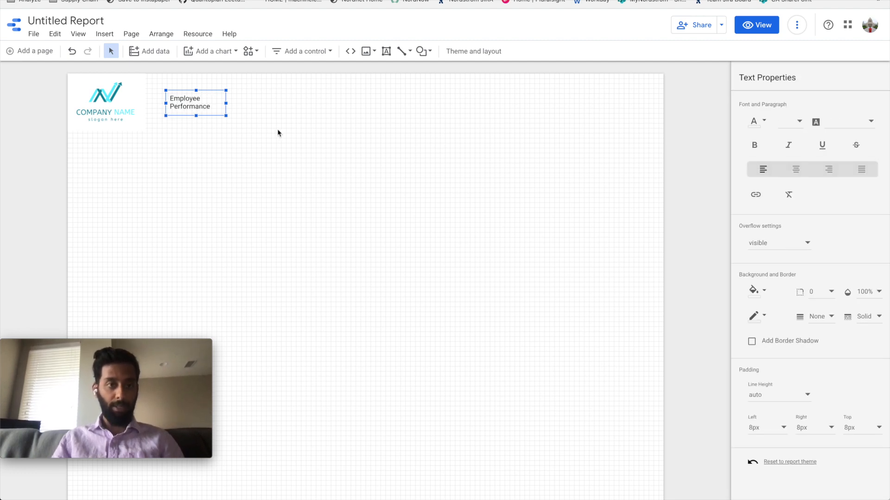
key("Escape")
left_click_drag(226, 103, 294, 103)
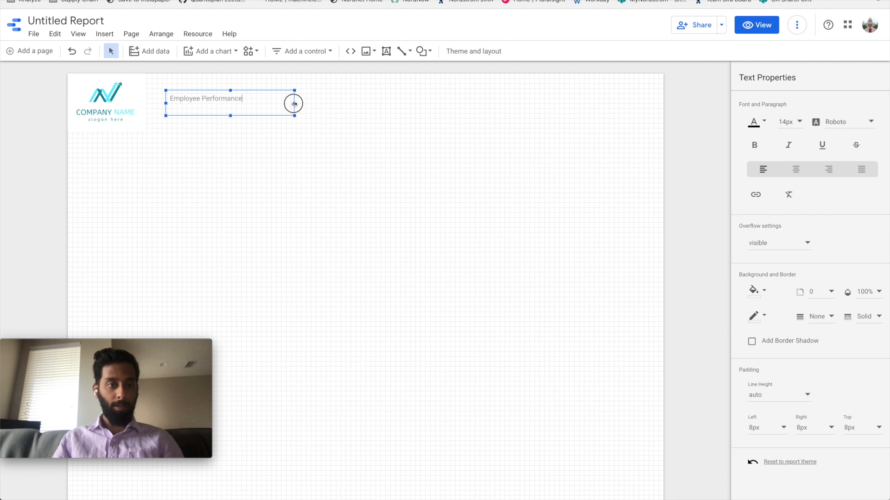
- Make the "Employee Performance" title bold and set its font size to 20px
double_click(229, 98)
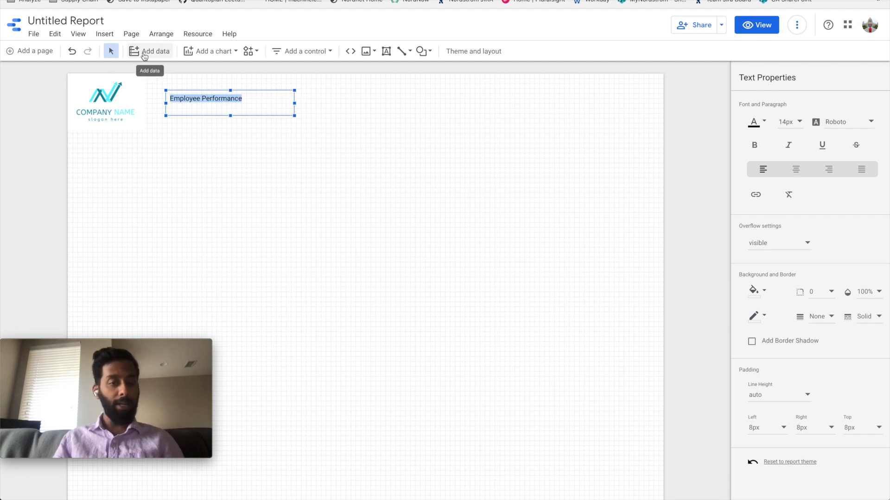
left_click(34, 34)
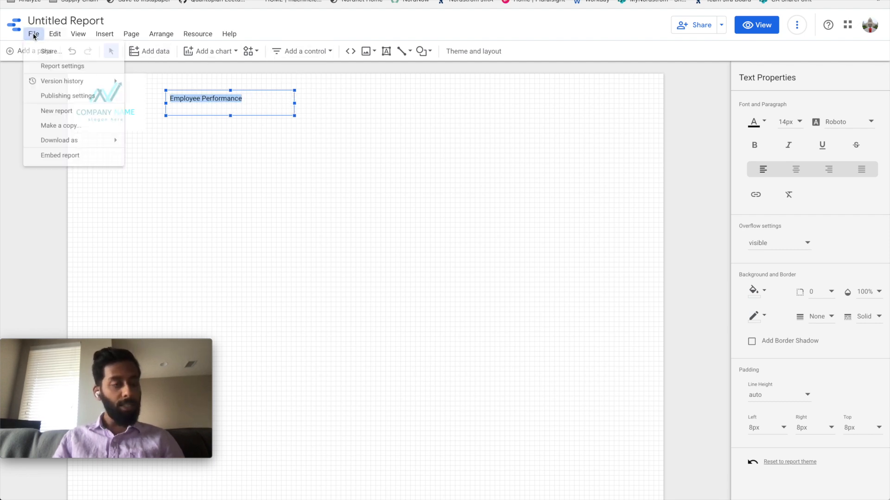
key("Escape")
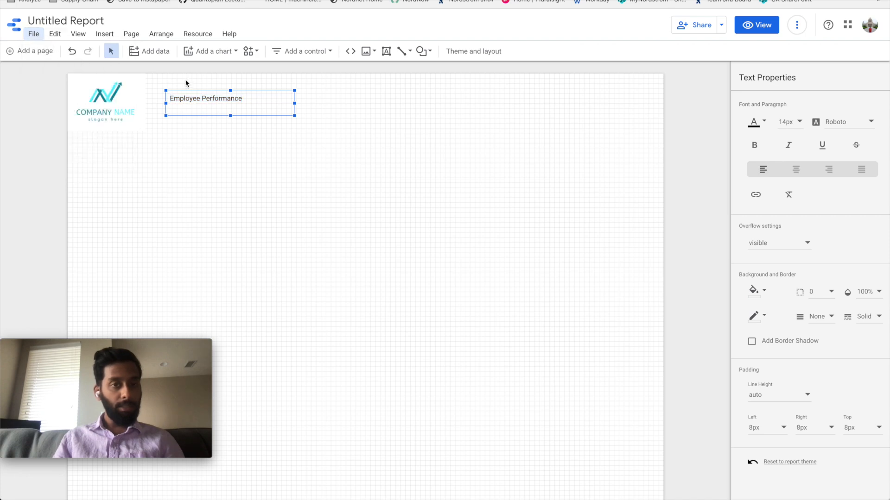
left_click(754, 147)
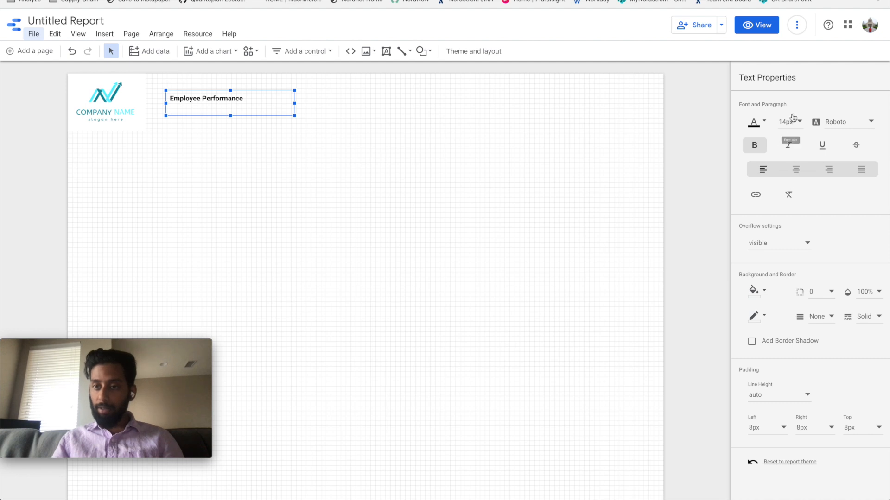
left_click(793, 121)
left_click(792, 194)
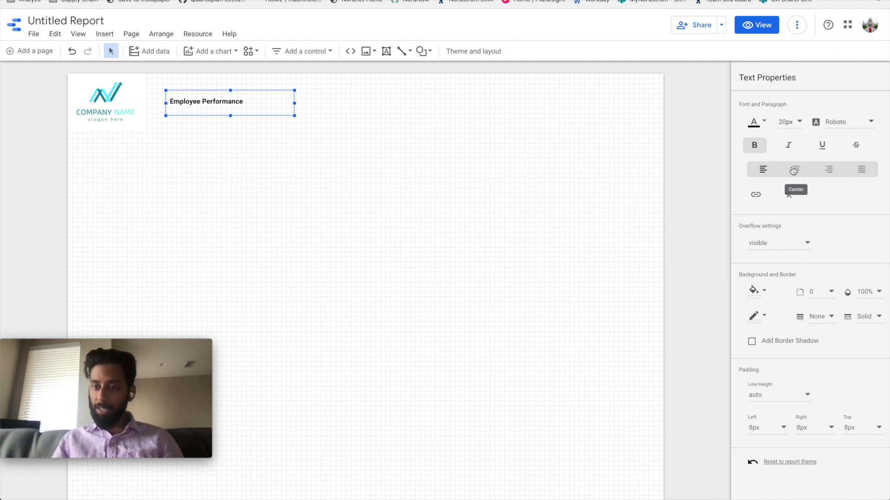
scroll(801, 275, "down", 2)
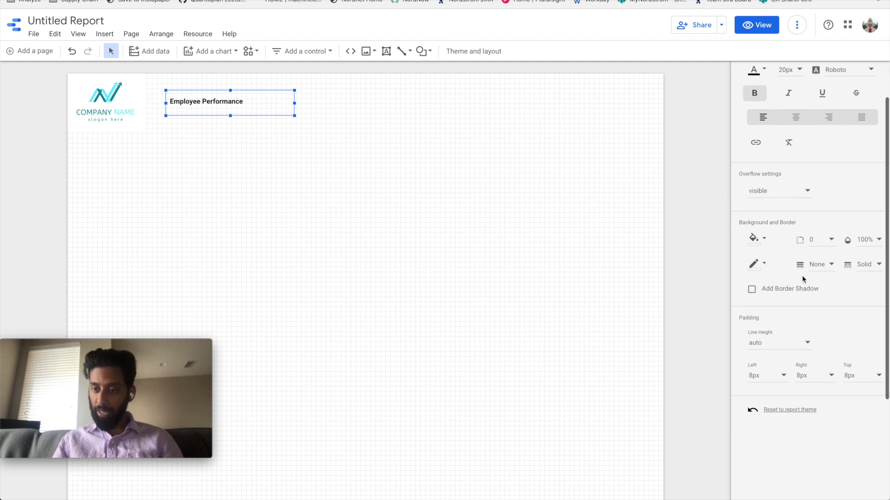
scroll(833, 250, "up", 2)
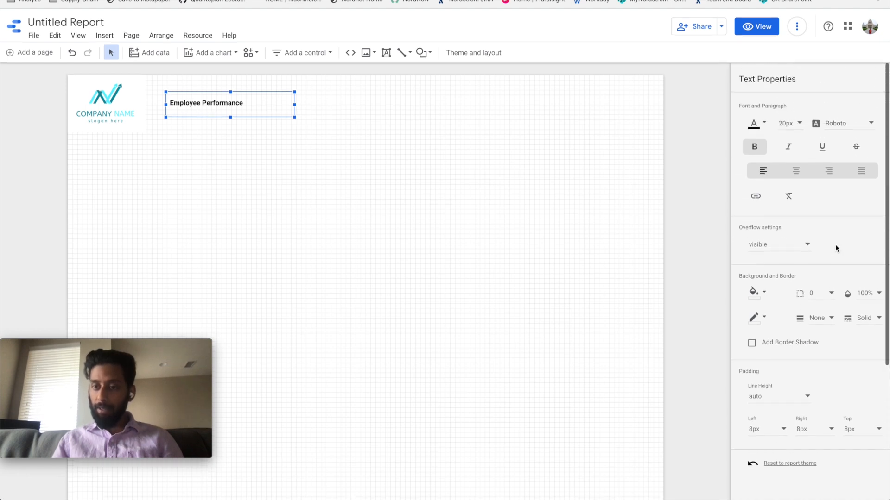
- Select the whole "Employee Performance" title and set its font size to 32px
left_click(796, 119)
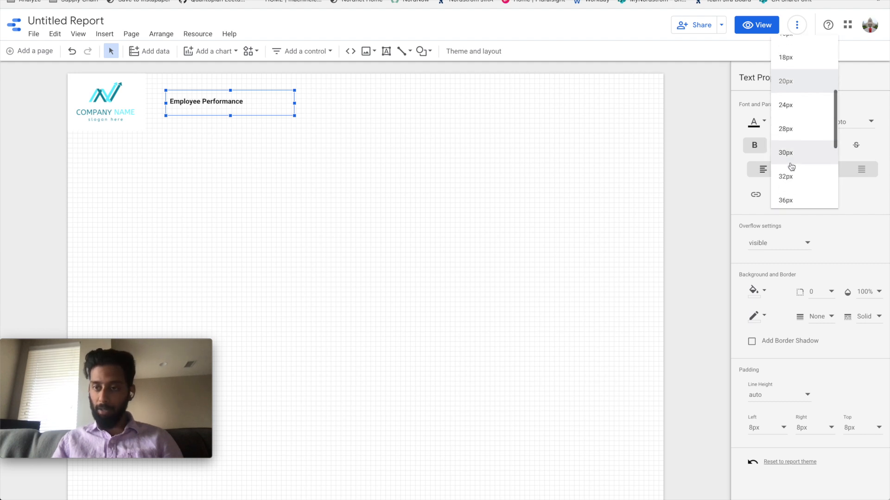
left_click(787, 177)
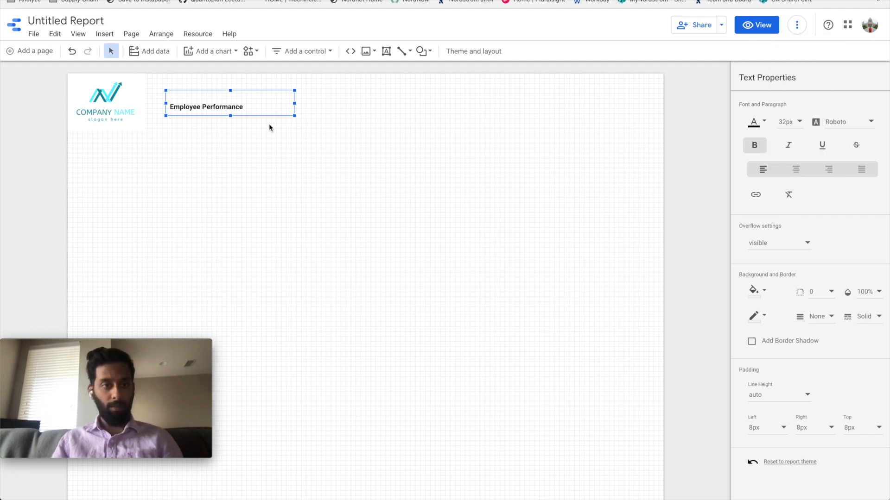
triple_click(234, 108)
left_click(801, 122)
scroll(788, 259, "down", 6)
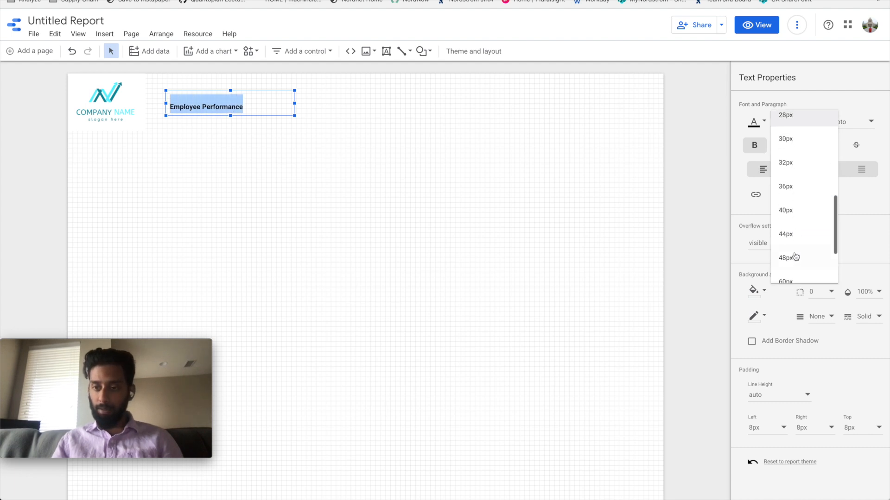
left_click(787, 166)
- Move the title text box directly beside the logo and widen it until "Employee Performance" fits on one line
left_click(298, 153)
left_click(245, 124)
left_click_drag(244, 123, 223, 110)
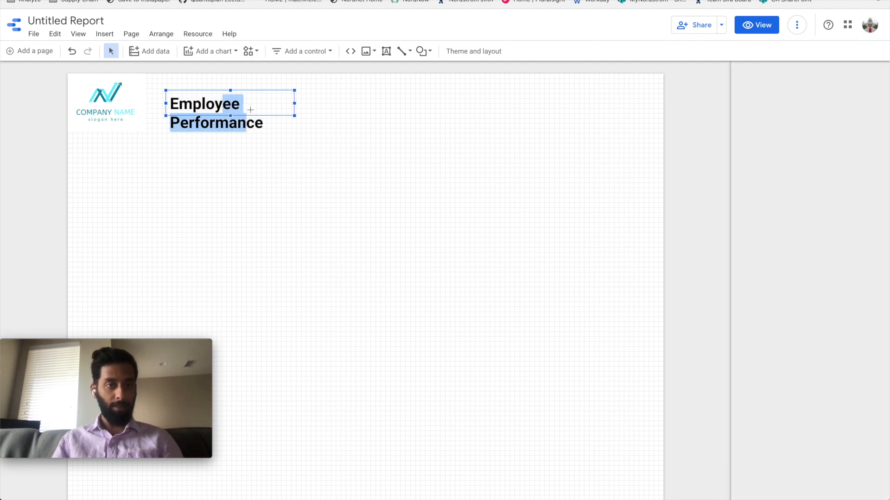
left_click(252, 118)
left_click(236, 107)
left_click(240, 91)
left_click(213, 84)
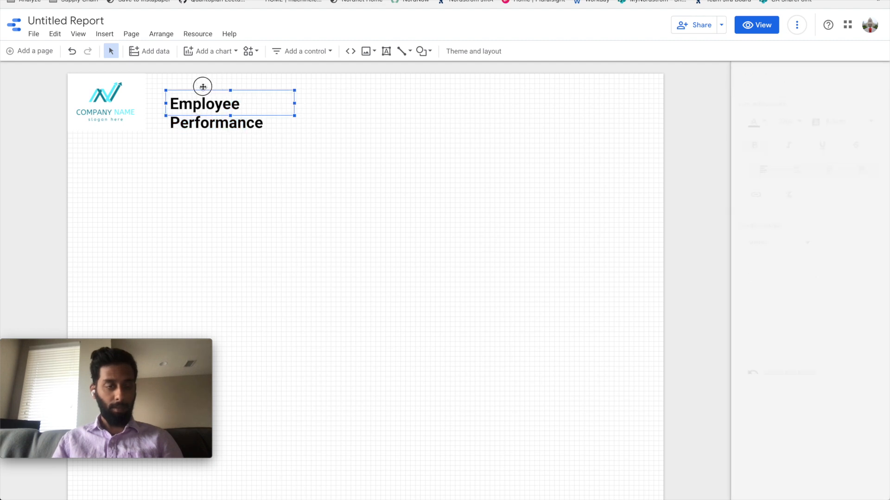
left_click_drag(202, 87, 165, 82)
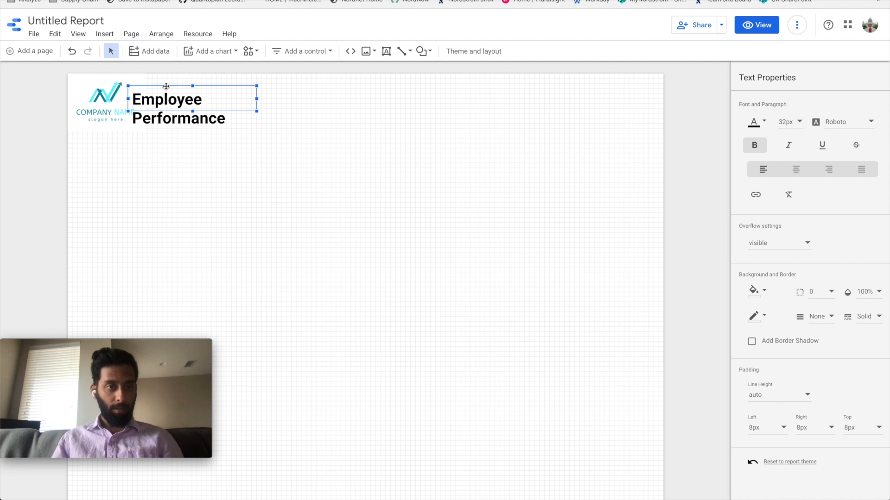
left_click_drag(170, 85, 181, 84)
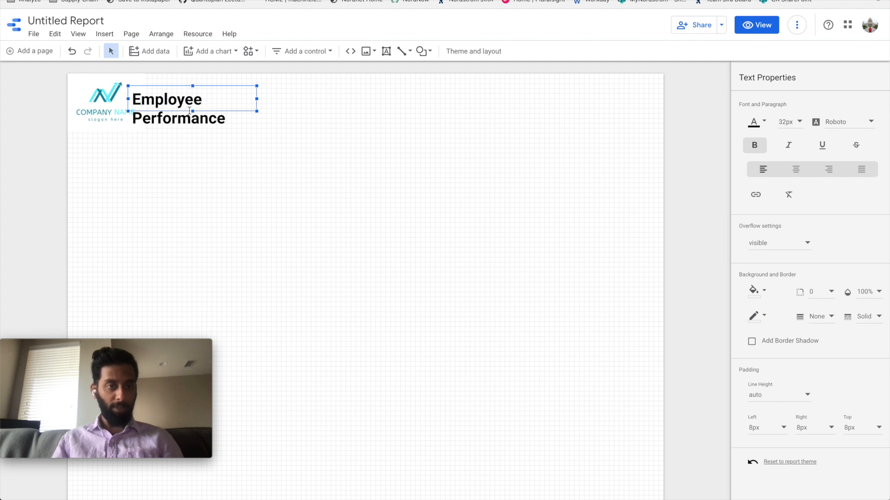
left_click_drag(243, 111, 330, 96)
left_click(284, 177)
- Change the "Employee Performance" title's font color to the blue custom color
left_click(204, 100)
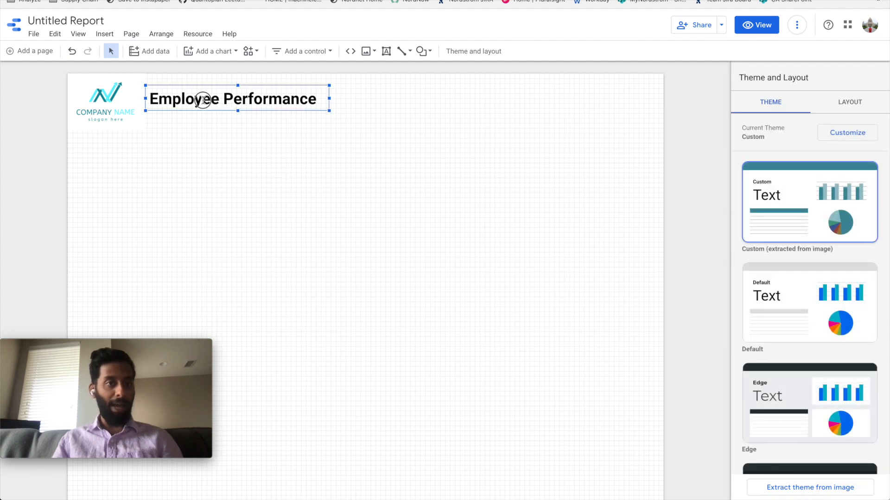
double_click(204, 101)
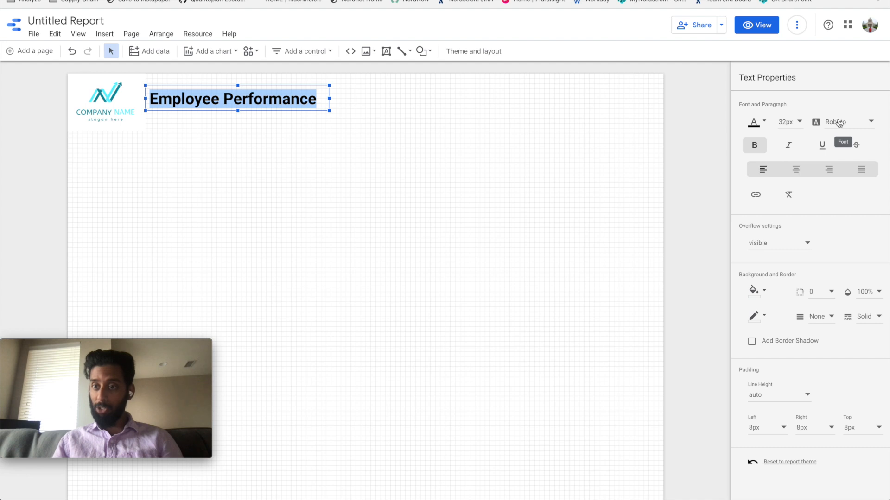
left_click(759, 124)
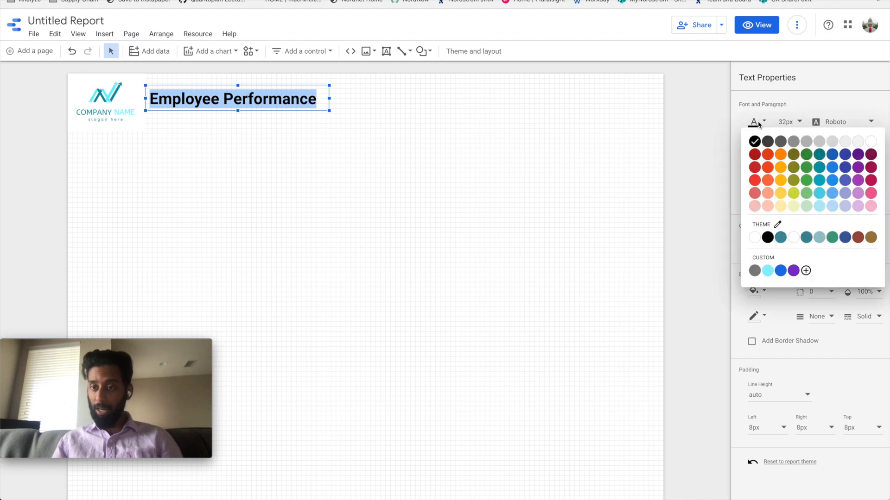
left_click(779, 274)
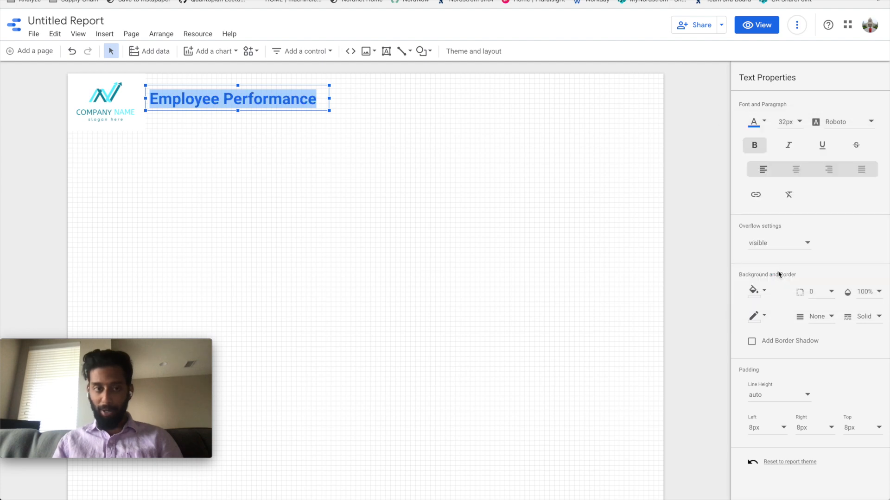
left_click(515, 288)
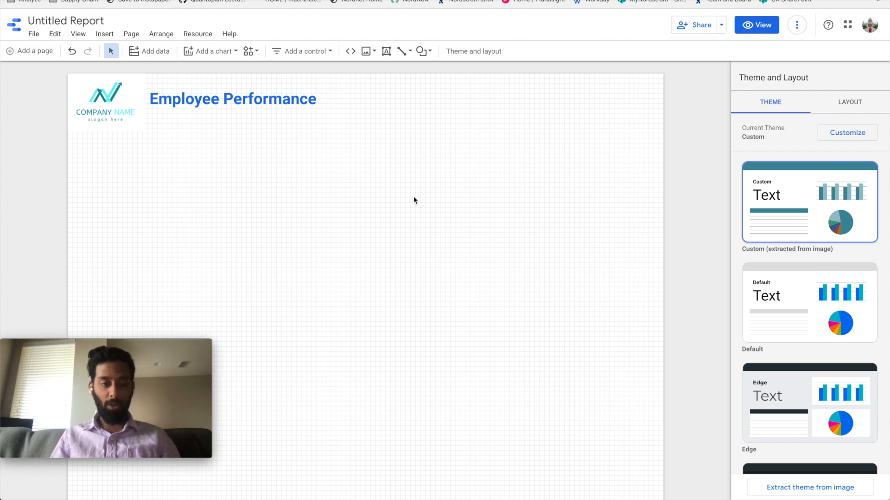
key("super+Tab")
key("super+Tab")
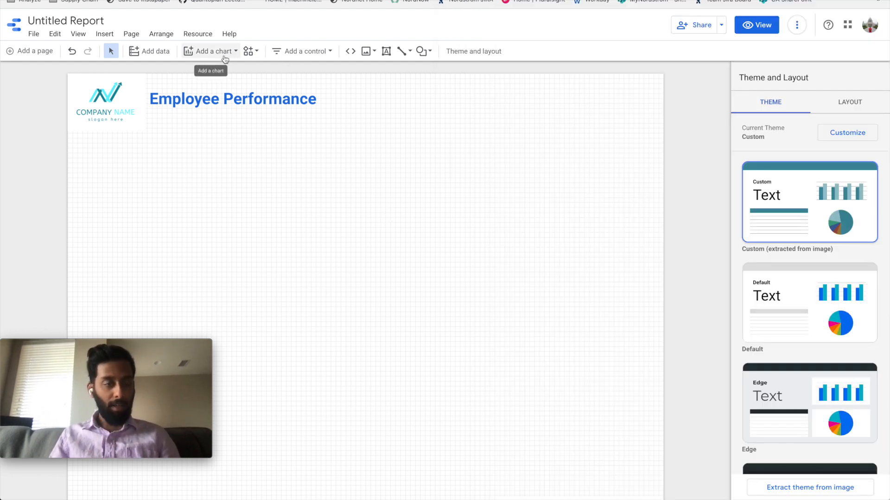
left_click(298, 53)
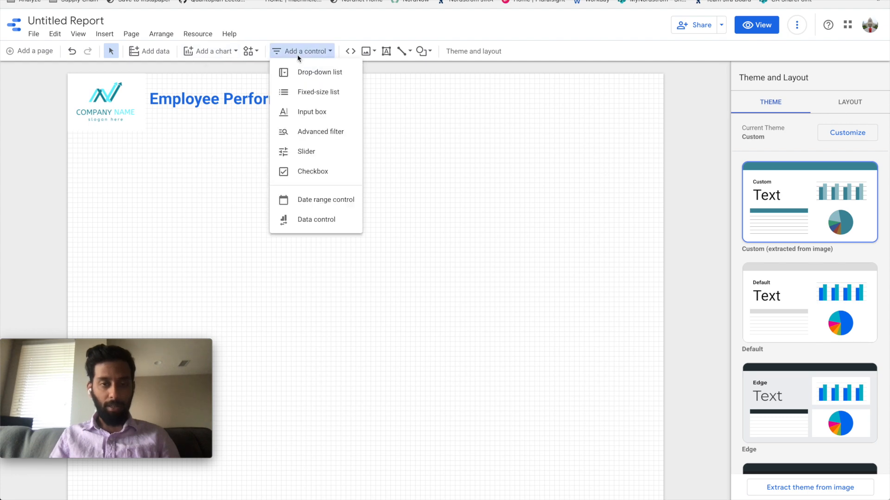
left_click(224, 55)
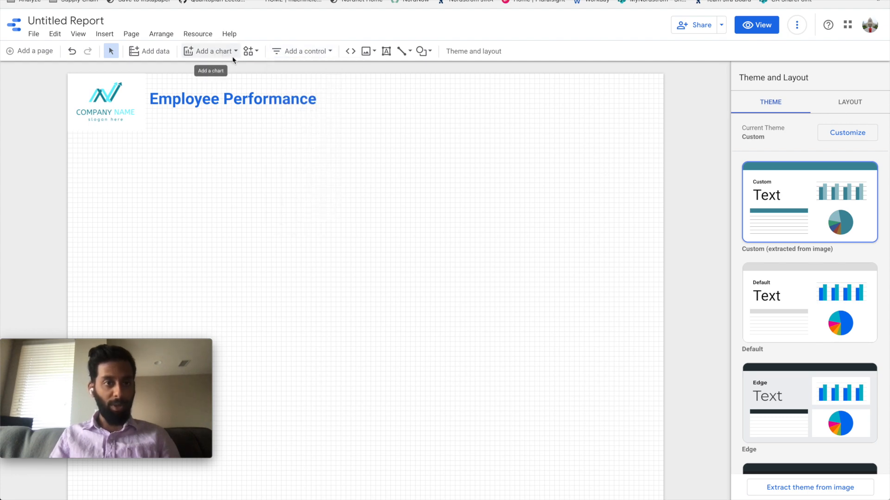
- Place a compact-number scorecard beside the "Employee Performance" title and set its metric to Total Hours
left_click(232, 53)
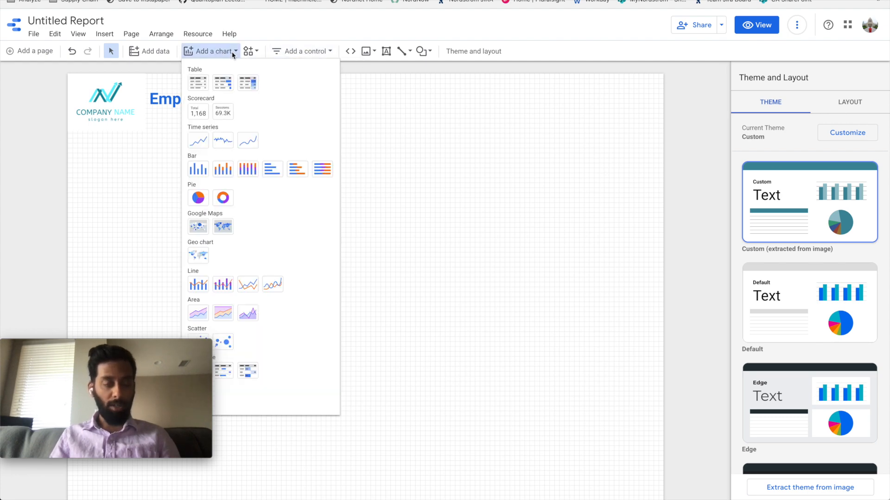
left_click(222, 115)
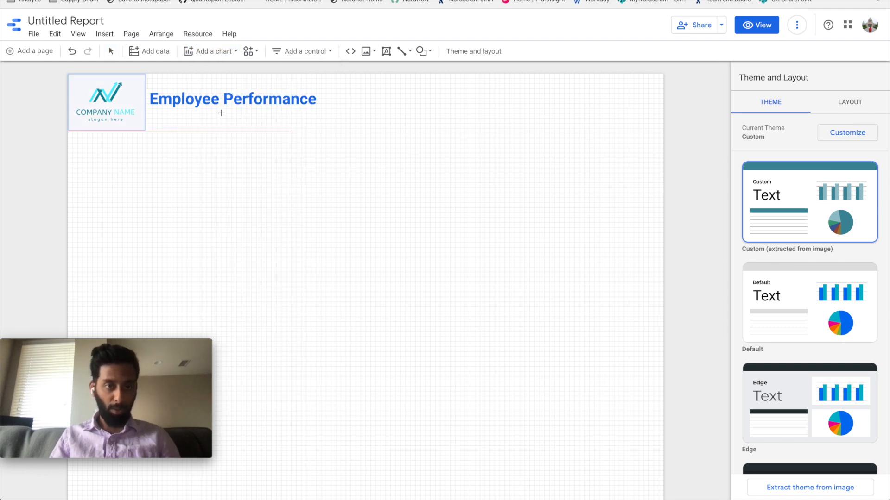
left_click(356, 85)
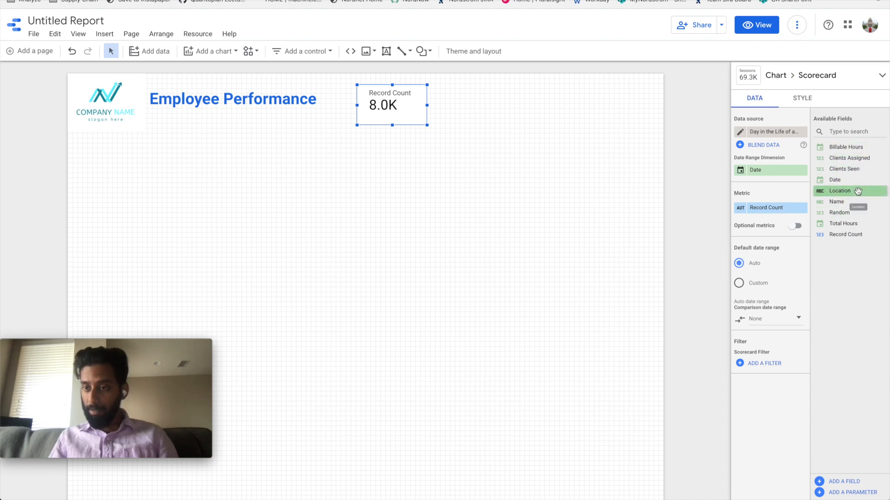
right_click(823, 226)
left_click(845, 227)
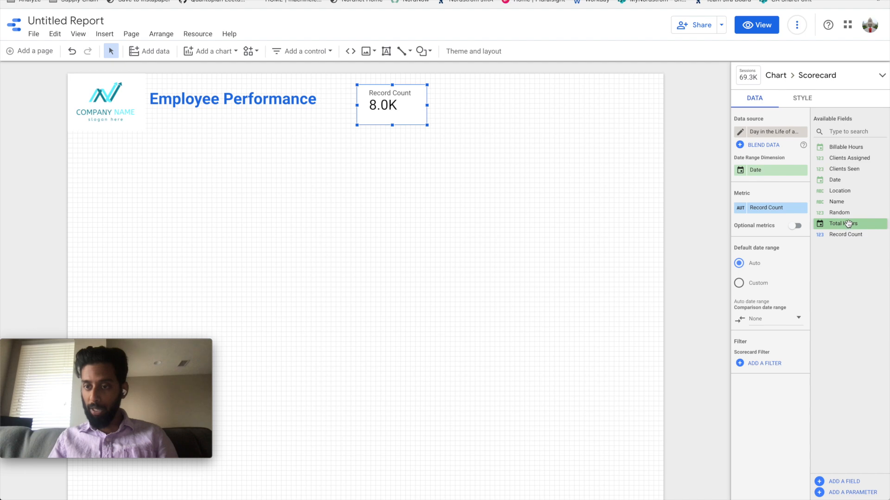
right_click(837, 224)
left_click(850, 225)
left_click(820, 224)
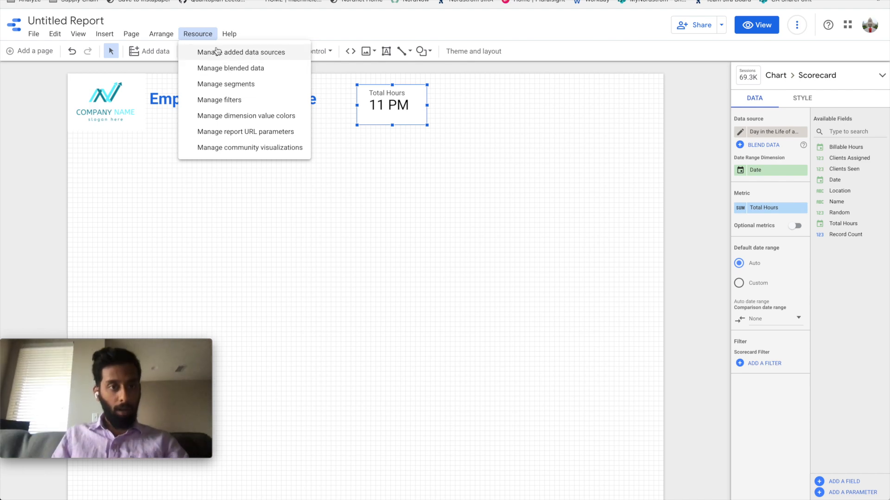
- Change the Billable Hours and Total Hours field types to Number in the report's added data source
left_click(217, 53)
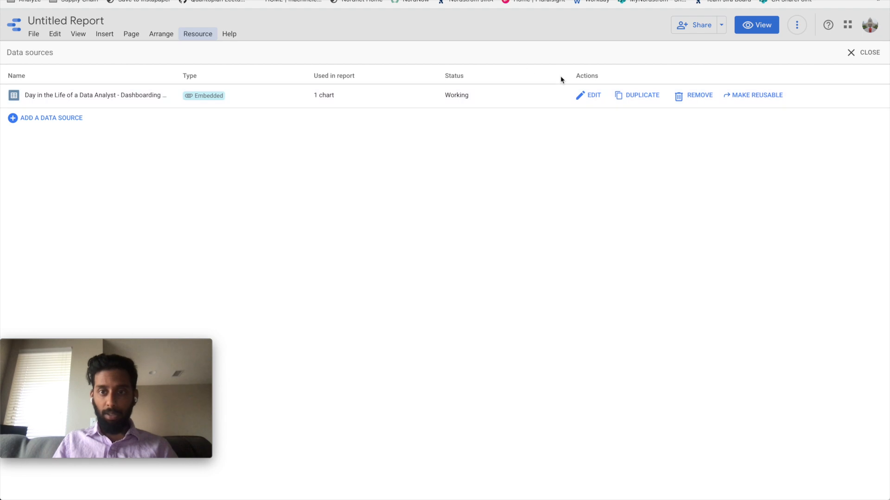
left_click(589, 95)
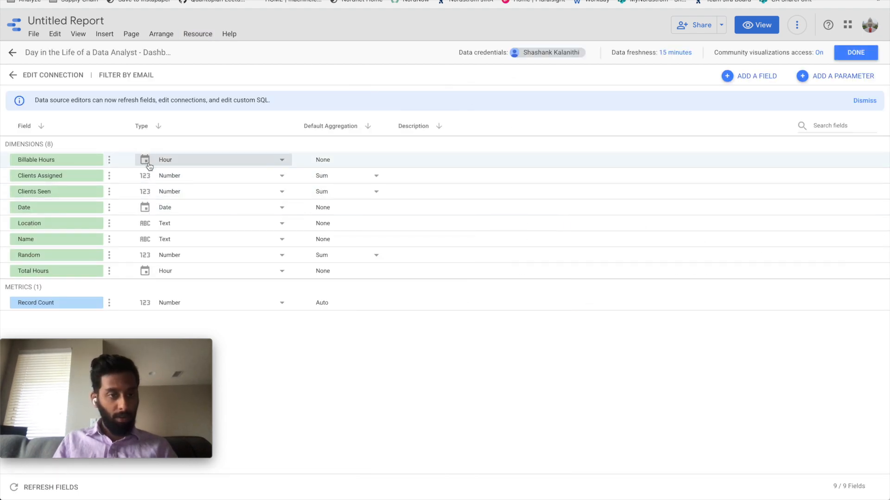
left_click(149, 162)
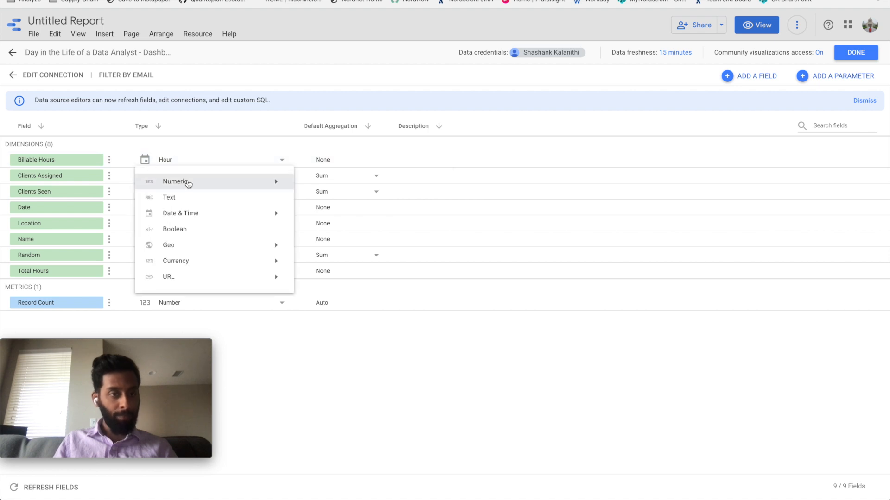
mouse_move(189, 185)
left_click(338, 183)
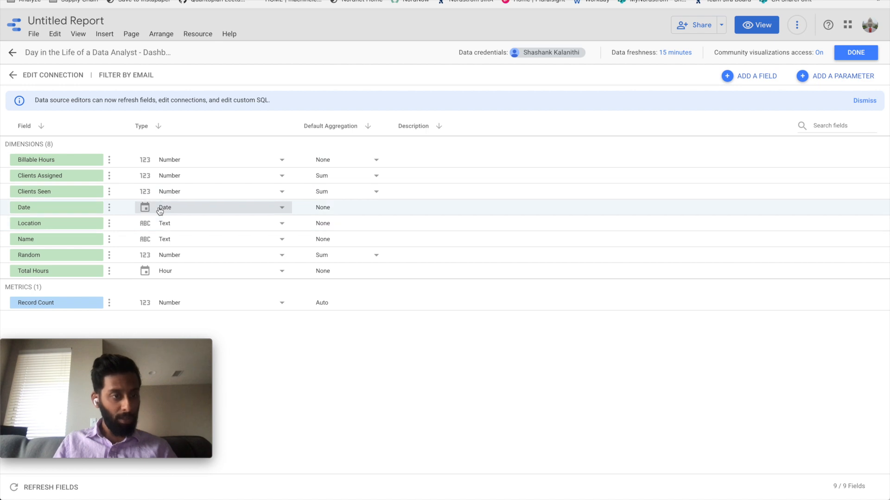
left_click(159, 276)
mouse_move(196, 299)
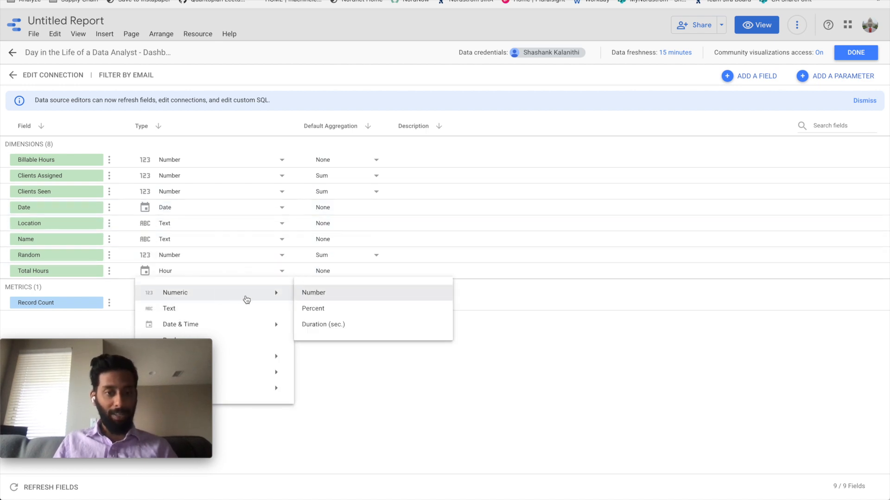
left_click(318, 298)
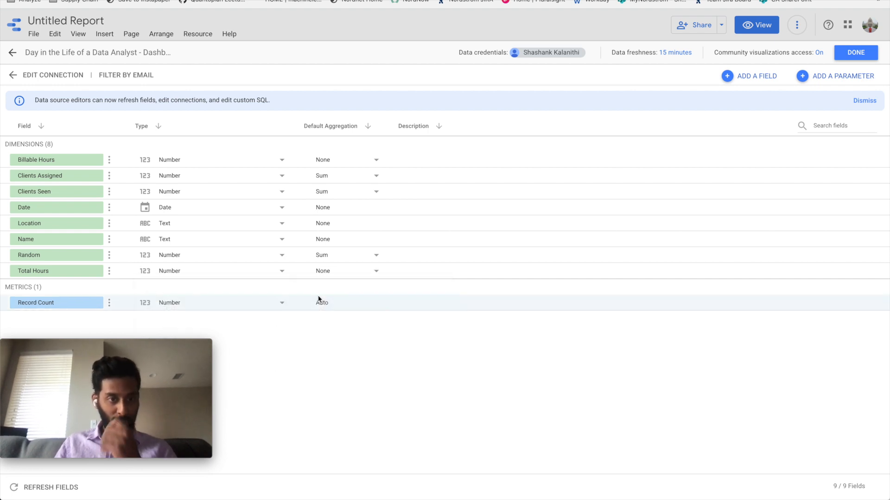
left_click(856, 55)
left_click(863, 53)
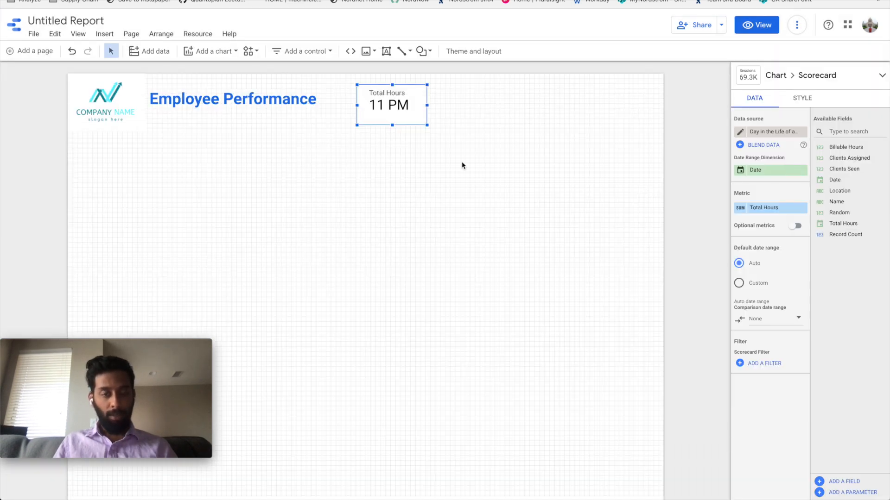
- Replace the scorecard with a new standard scorecard that uses Total Hours as its metric
key("Delete")
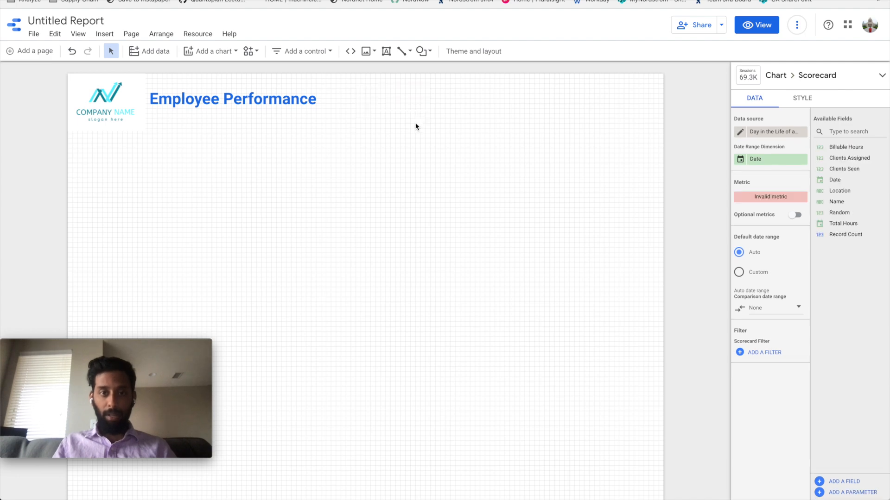
left_click(210, 52)
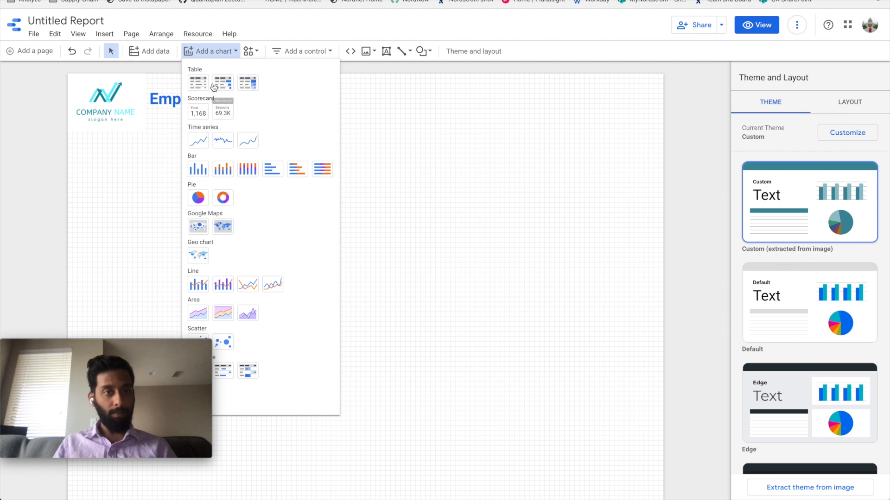
left_click(199, 112)
left_click(399, 123)
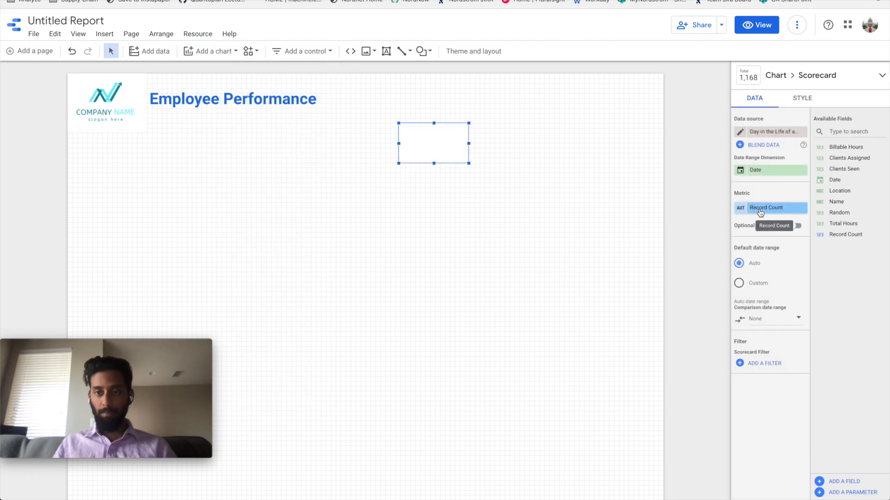
left_click(841, 226)
left_click_drag(841, 226, 753, 207)
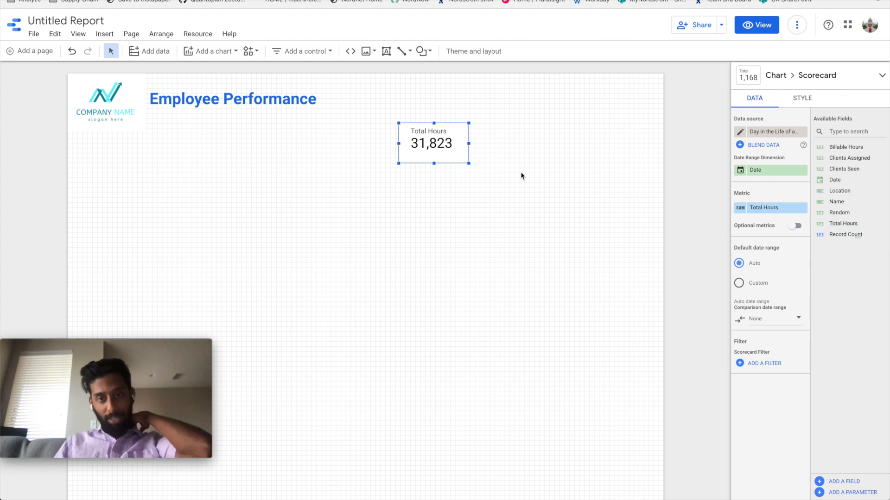
- Move the Total Hours scorecard beside the "Employee Performance" title and shrink it closer to its content
left_click_drag(449, 160, 407, 119)
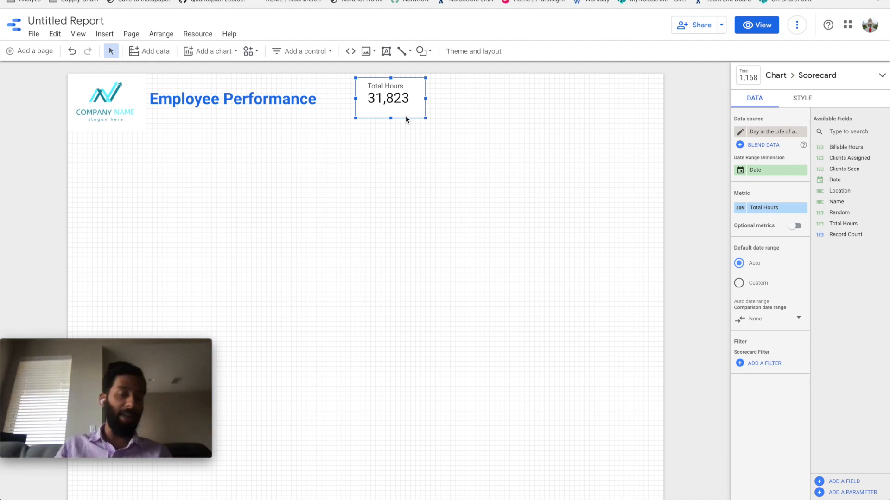
left_click_drag(406, 119, 403, 118)
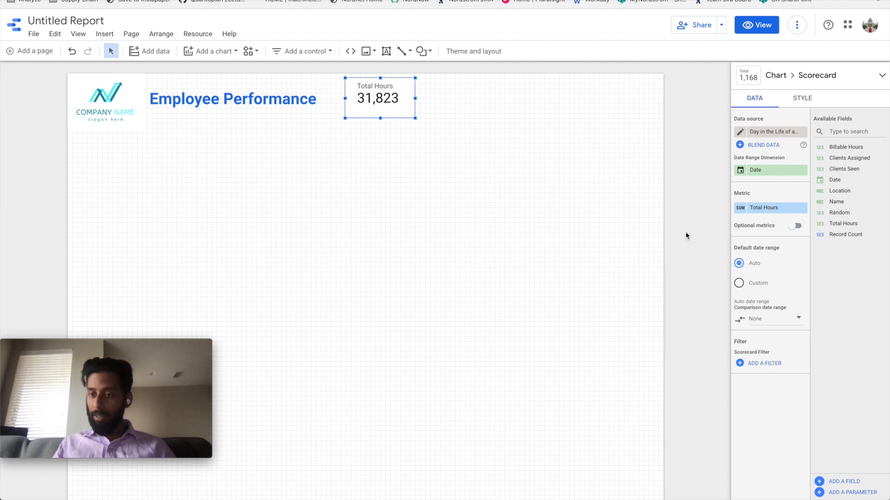
left_click_drag(415, 119, 408, 111)
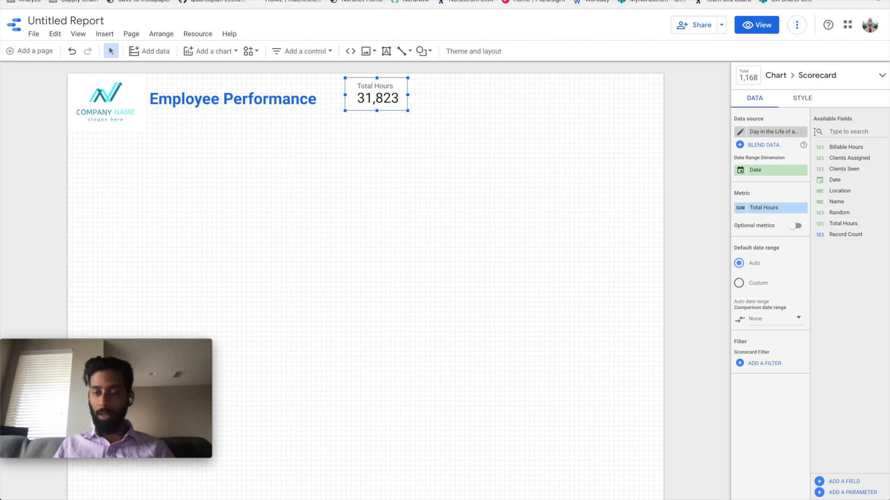
- Enable compact numbers for the Total Hours scorecard and set its label font size to 24px
left_click(804, 100)
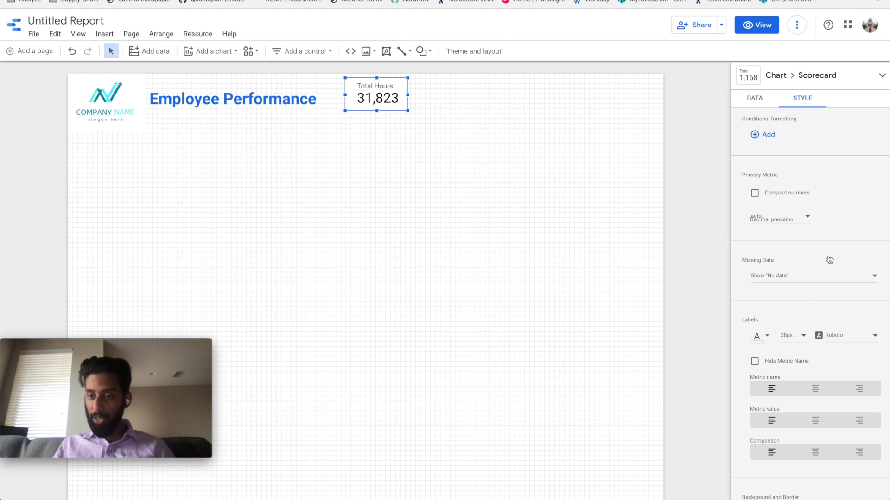
left_click(754, 193)
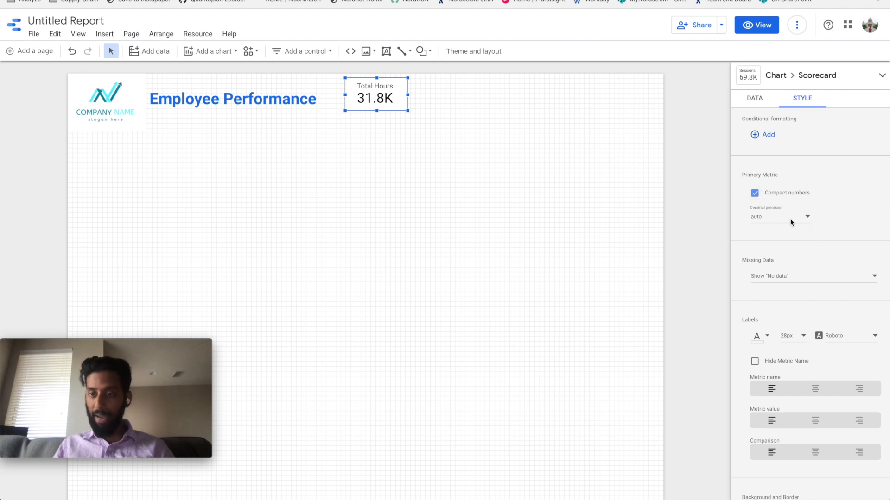
scroll(788, 222, "down", 1)
left_click(791, 279)
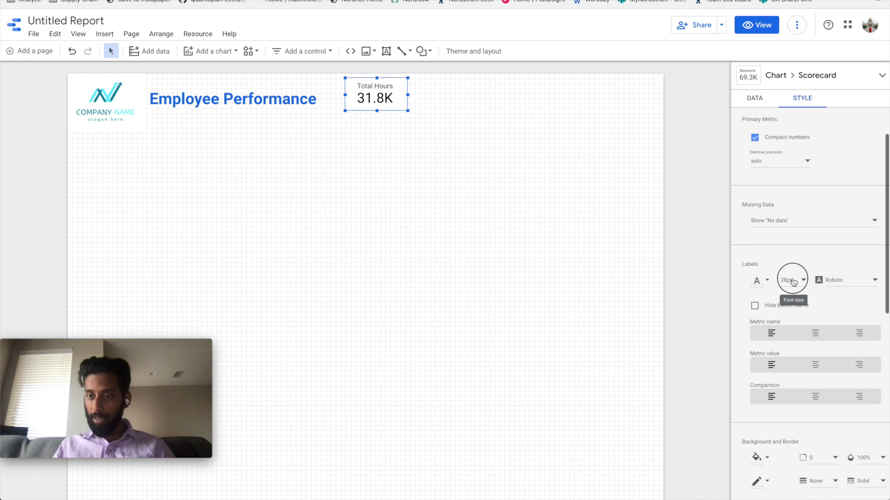
left_click(801, 233)
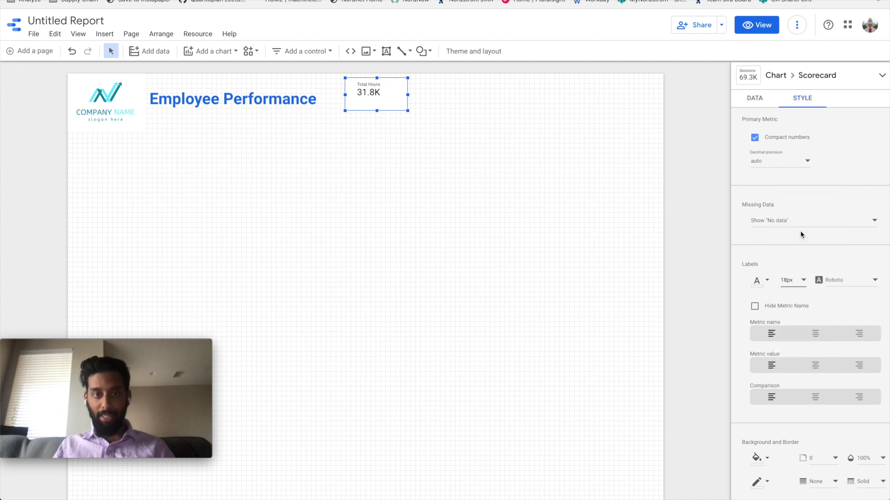
left_click(788, 280)
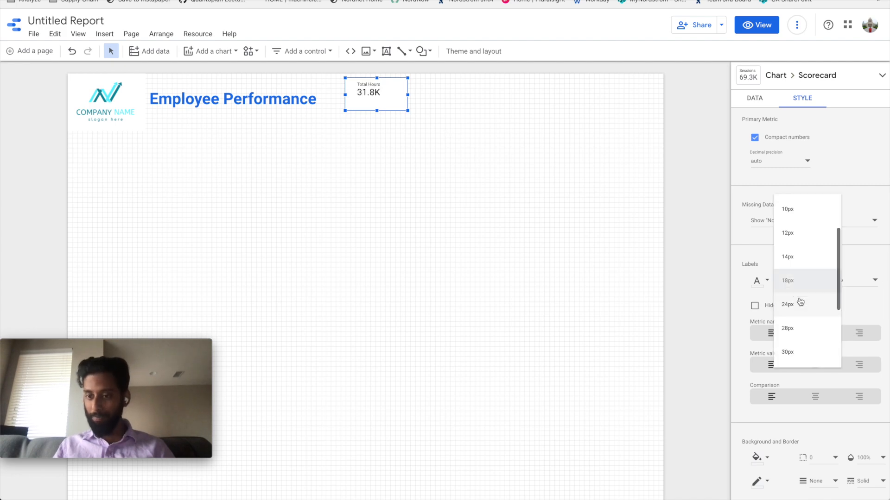
left_click(800, 305)
left_click(459, 208)
- Tighten the Total Hours scorecard around its value and align it vertically with the "Employee Performance" title
left_click(377, 96)
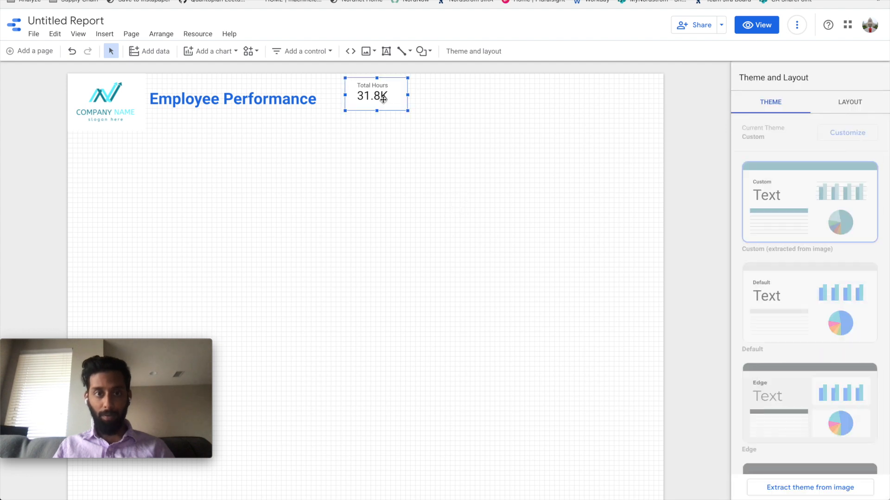
left_click_drag(407, 95, 377, 102)
left_click(382, 117)
left_click(385, 94)
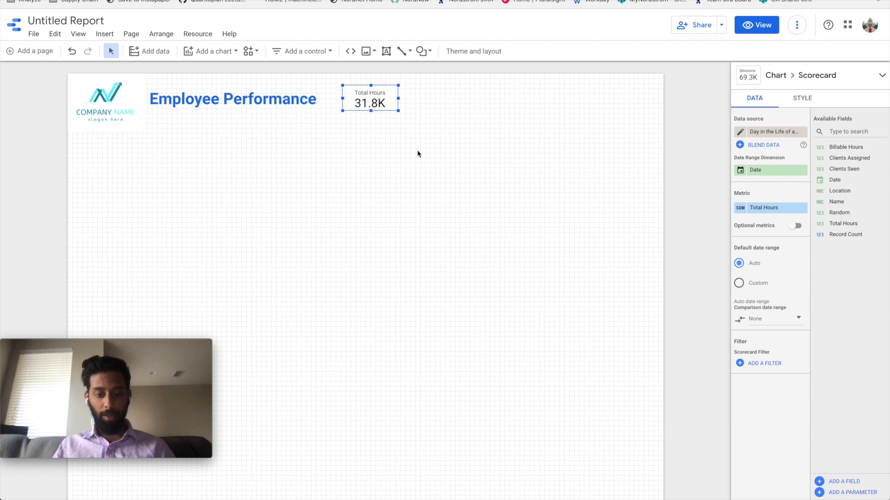
- Duplicate the Total Hours scorecard, place the copy directly beside it, and change its metric to Billable Hours
key("ctrl+d")
left_click_drag(383, 109, 437, 99)
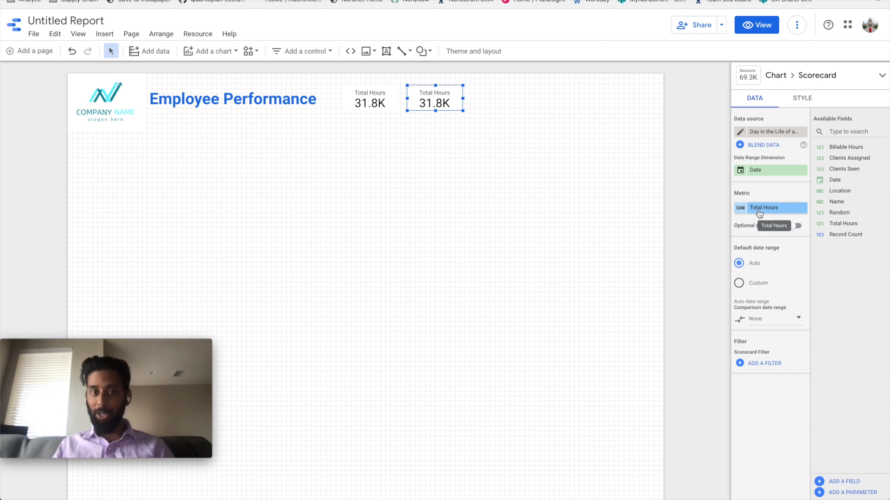
left_click_drag(847, 147, 777, 210)
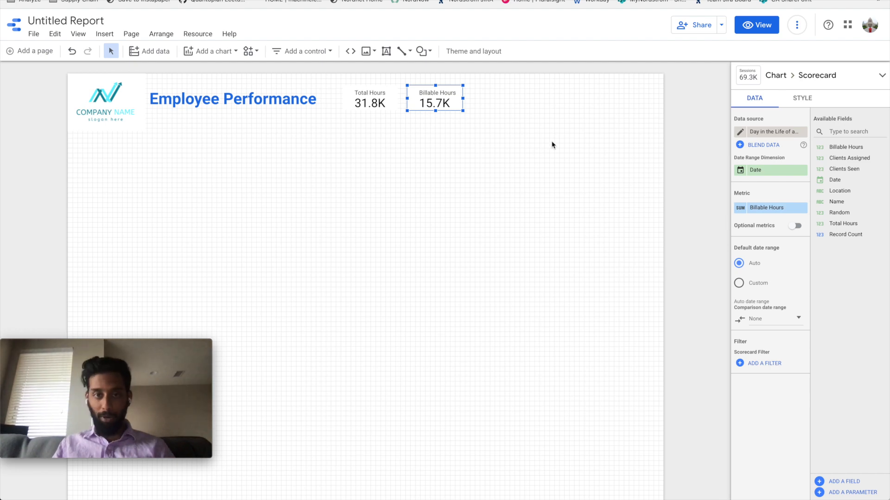
- Place a copy of the Billable Hours scorecard beside the original and check the dashboard notes for the required metrics
key("super+v")
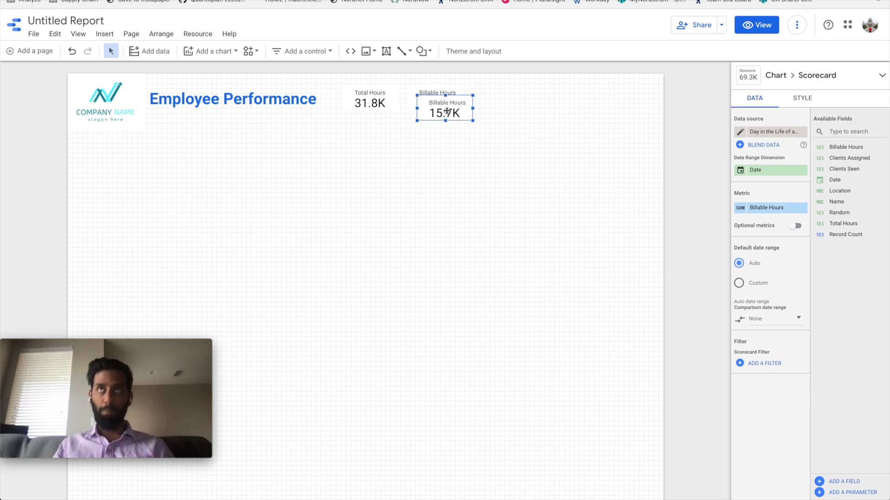
left_click_drag(449, 111, 501, 99)
key("super+Tab")
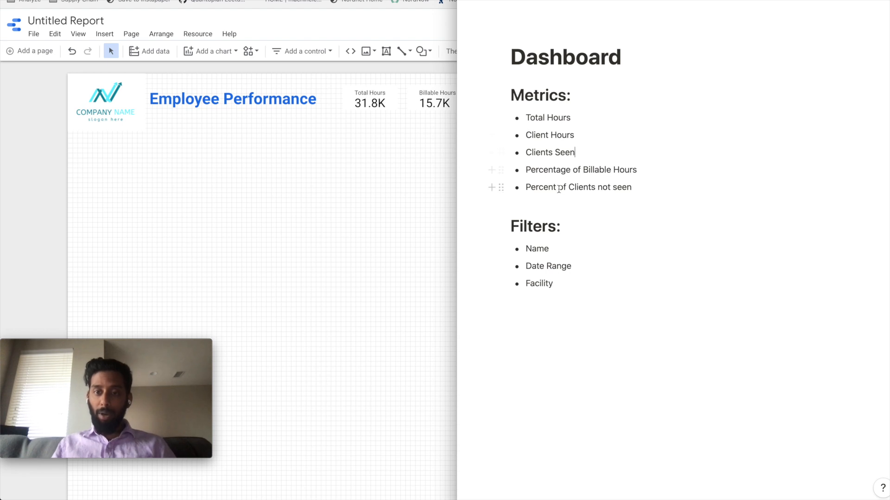
key("super+Tab")
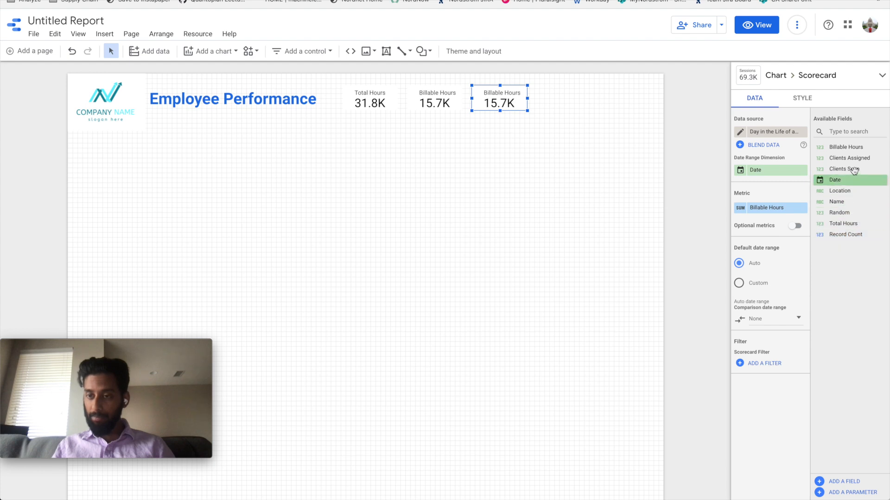
- Change the copied scorecard's metric to Clients Seen and check the dashboard notes for the remaining metrics
left_click_drag(853, 169, 779, 208)
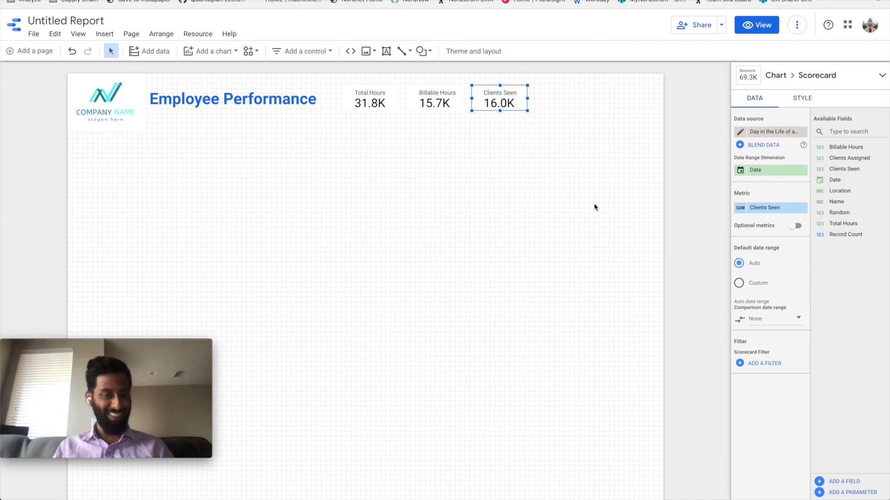
key("super+Tab")
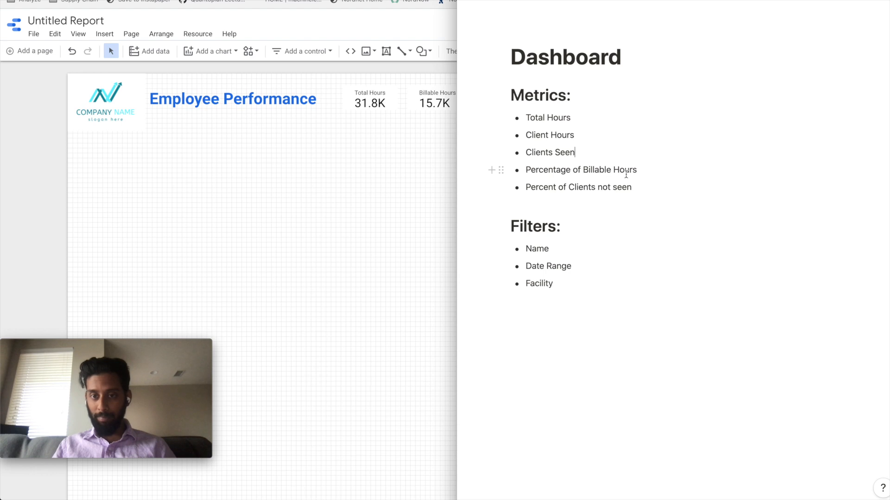
key("super+Tab")
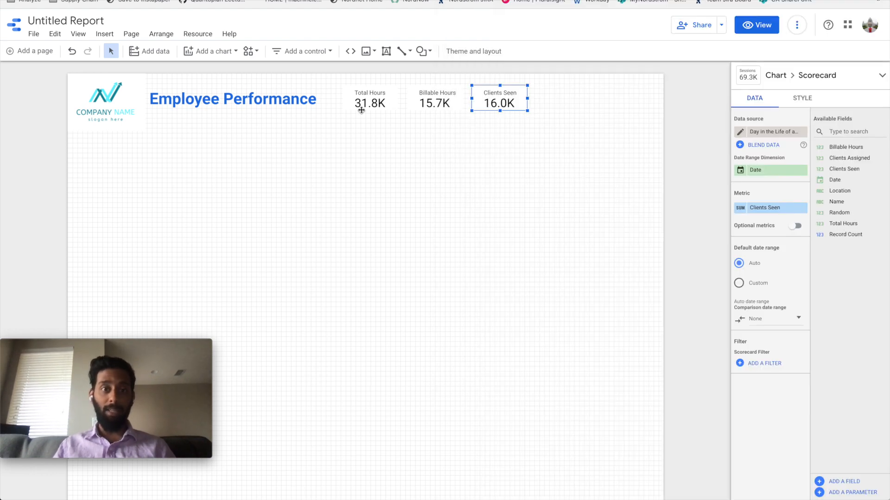
- Move the Clients Seen scorecard farther along the row and place a copy of the Billable Hours scorecard in the gap before it
left_click_drag(505, 92, 563, 92)
left_click(452, 99)
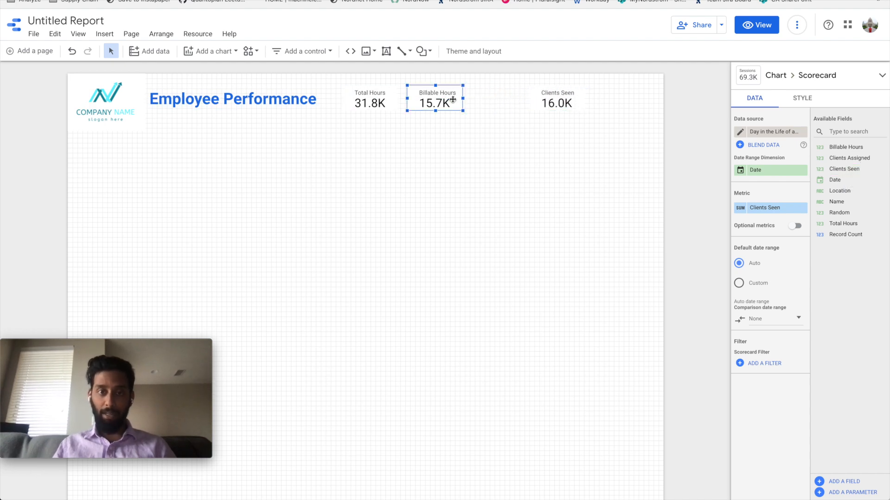
key("super+v")
left_click_drag(454, 110, 502, 97)
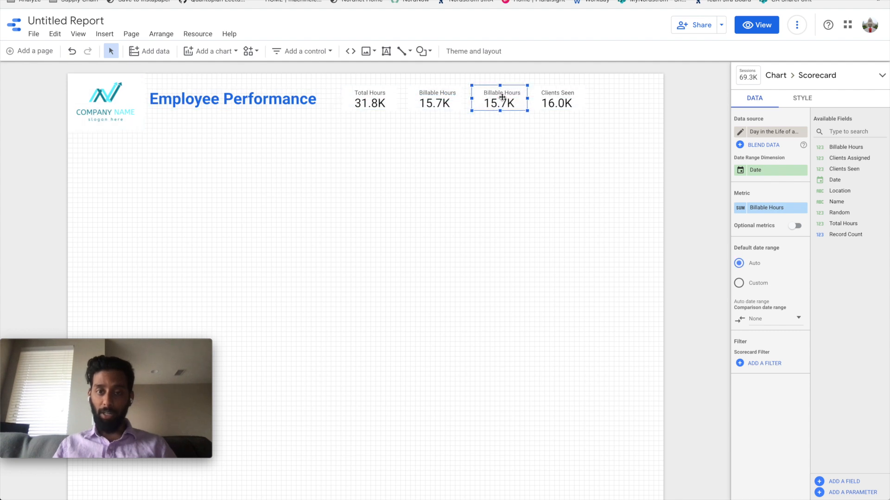
left_click_drag(557, 101, 568, 101)
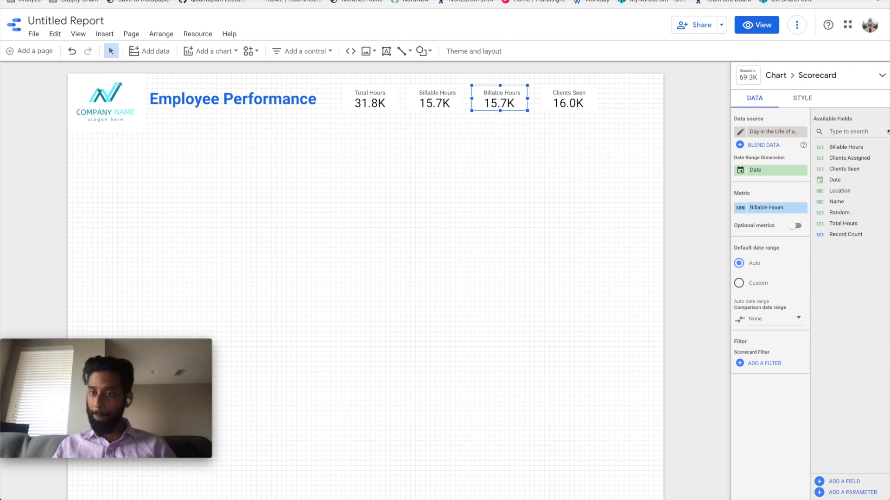
- Start a new calculated field in the data source and name it "Percentage of Billable Hours"
left_click(825, 484)
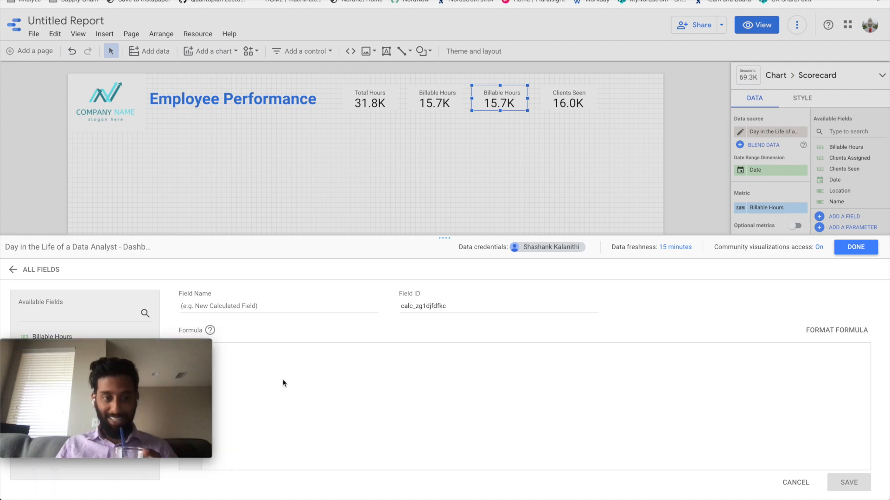
left_click(268, 307)
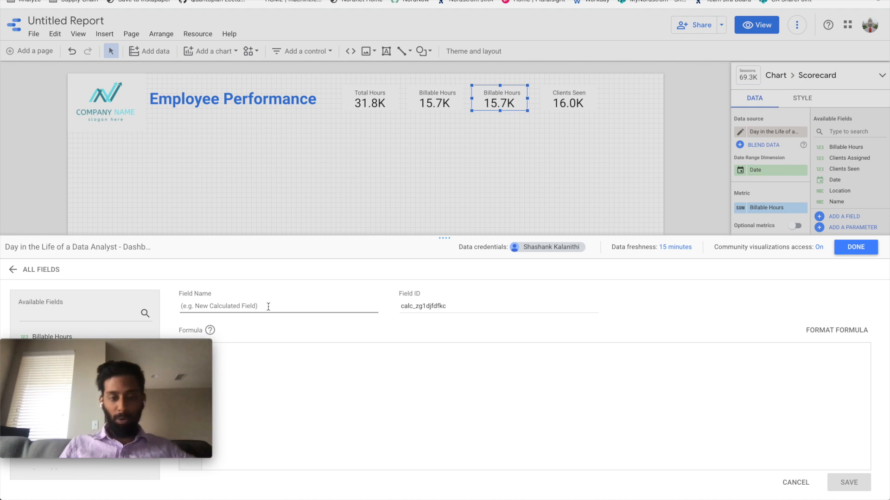
type("Percentage of Billable Hours")
scroll(279, 333, "down", 1)
left_click(155, 350)
left_click_drag(155, 357, 185, 445)
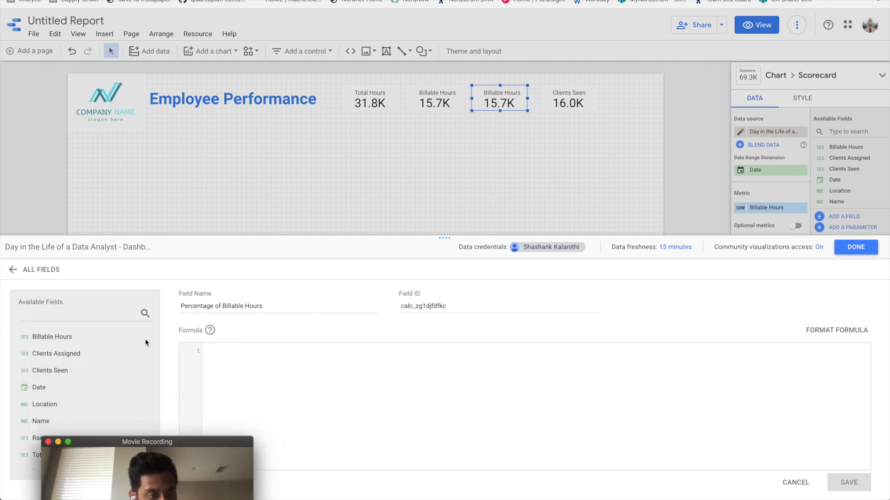
- Enter the field's formula as SUM(Total Hours)/SUM(Billable Hours)
left_click(226, 354)
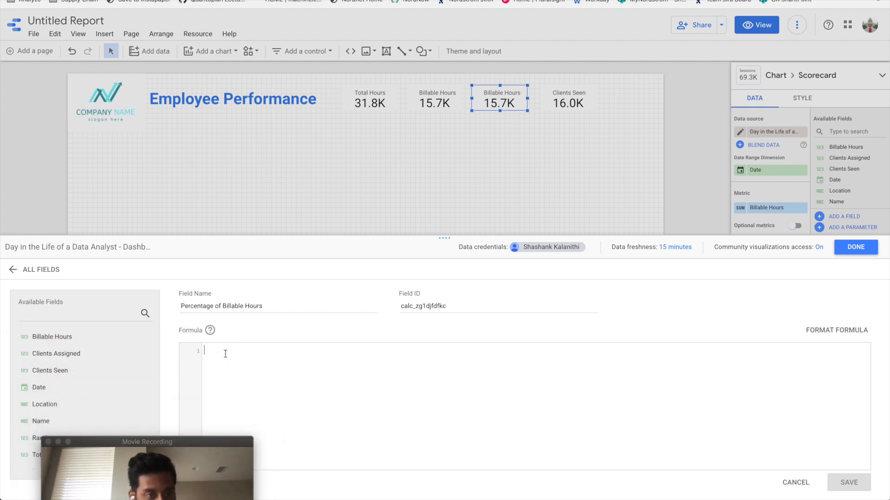
type("sum")
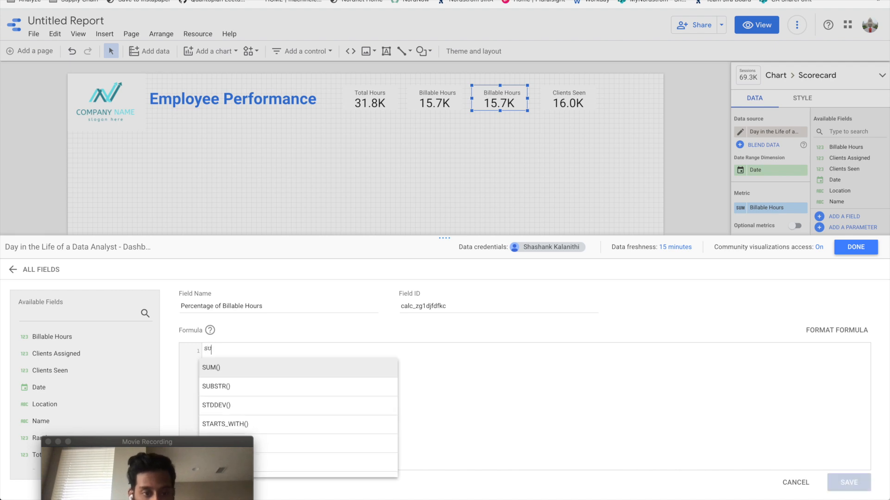
key("Return")
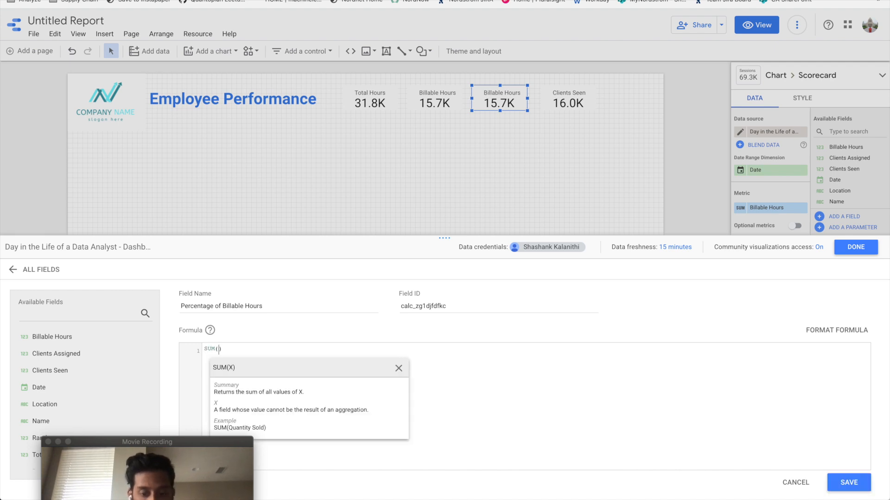
type("total")
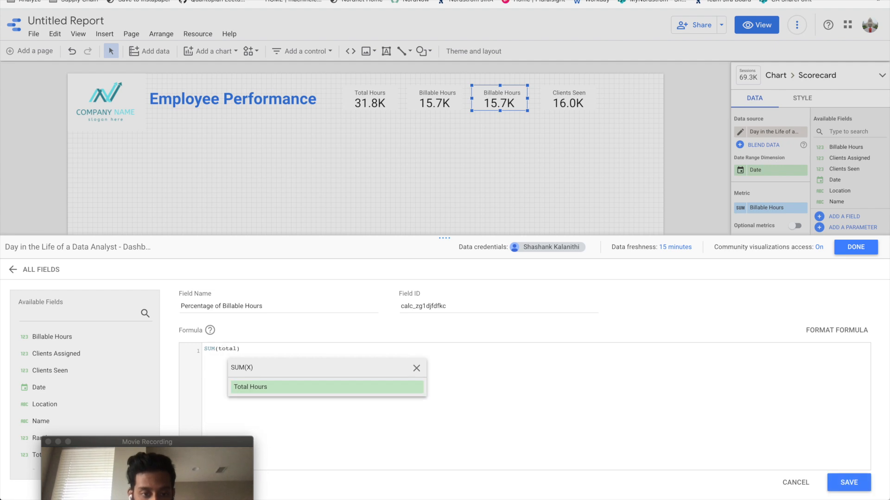
key("Return")
key("Right")
type("/SUM(billa")
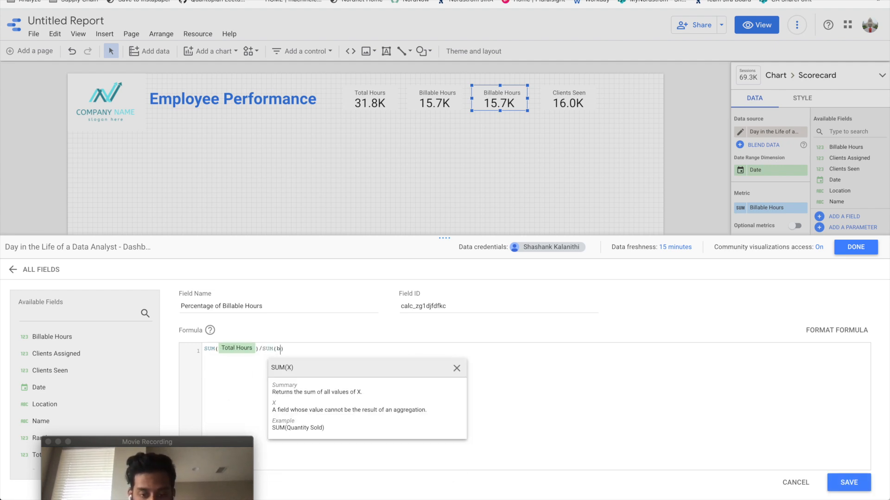
key("Return")
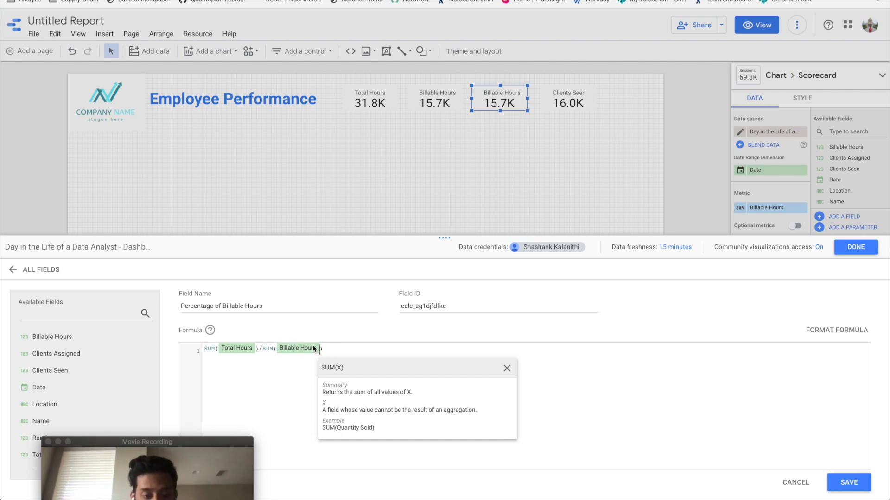
- Copy the formula and try replacing it with Total Hours / Billable Hours, without the SUM functions
triple_click(333, 350)
key("super+c")
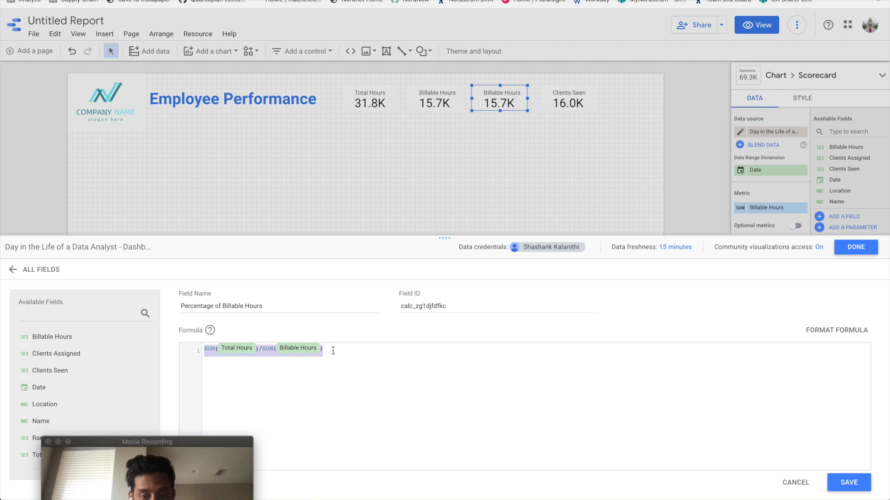
key("BackSpace")
type("Total")
key("Return")
type("/ Bill")
key("Return")
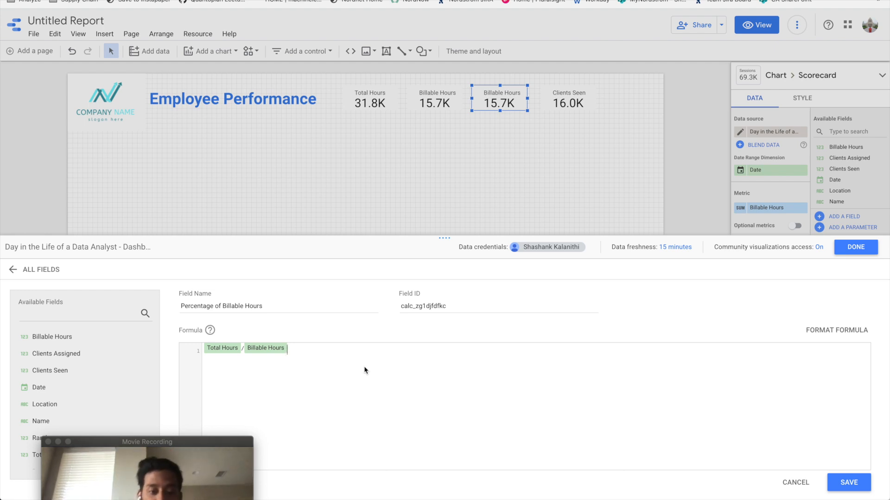
- Clear the unaggregated formula and restore the copied SUM(Total Hours)/SUM(Billable Hours) version
key("BackSpace")
key("BackSpace")
key("BackSpace")
key("BackSpace")
key("BackSpace")
key("BackSpace")
key("BackSpace")
key("BackSpace")
key("BackSpace")
key("BackSpace")
key("BackSpace")
key("BackSpace")
key("BackSpace")
key("BackSpace")
key("BackSpace")
key("BackSpace")
key("BackSpace")
key("BackSpace")
key("BackSpace")
key("BackSpace")
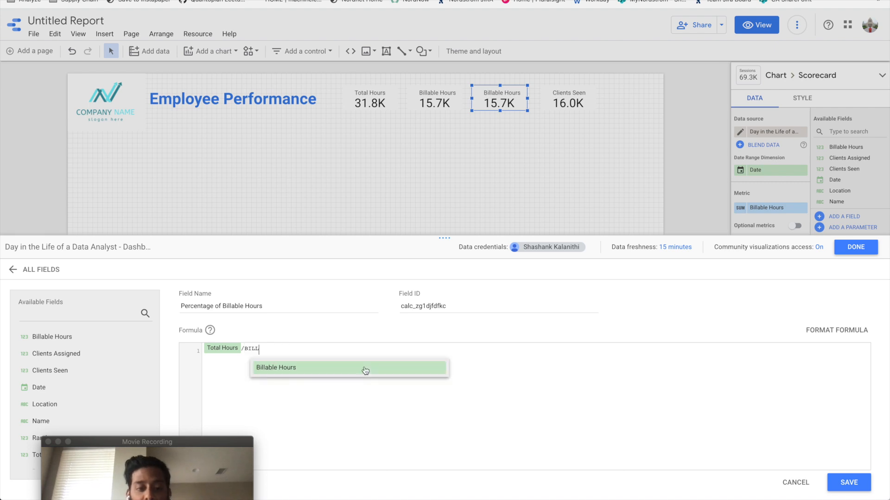
key("super+v")
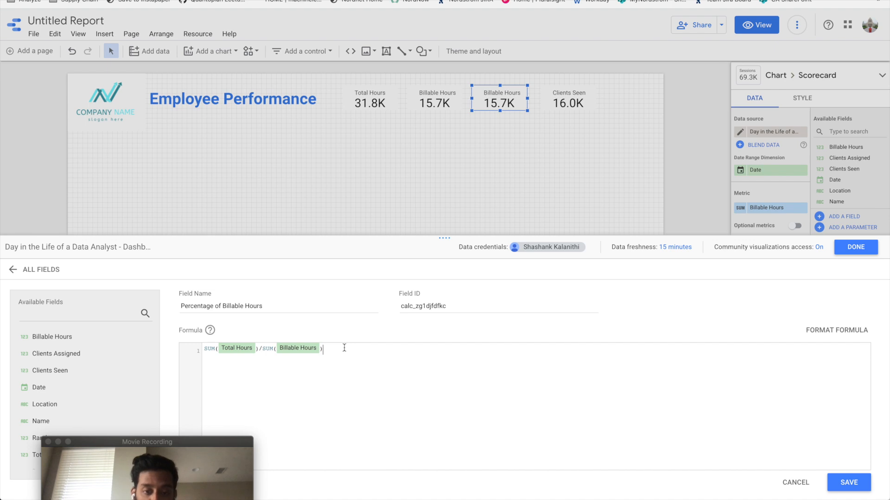
- Save the Percentage of Billable Hours field and close the field editor
left_click(841, 482)
left_click_drag(197, 442, 158, 294)
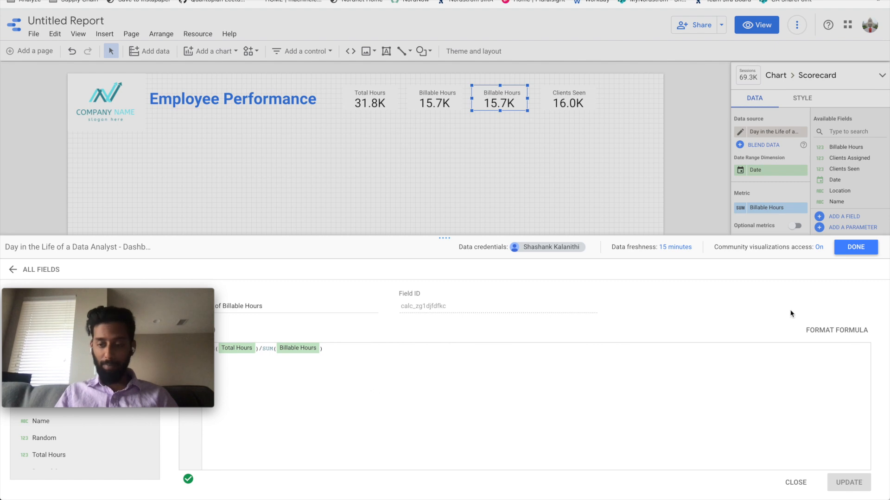
left_click(855, 247)
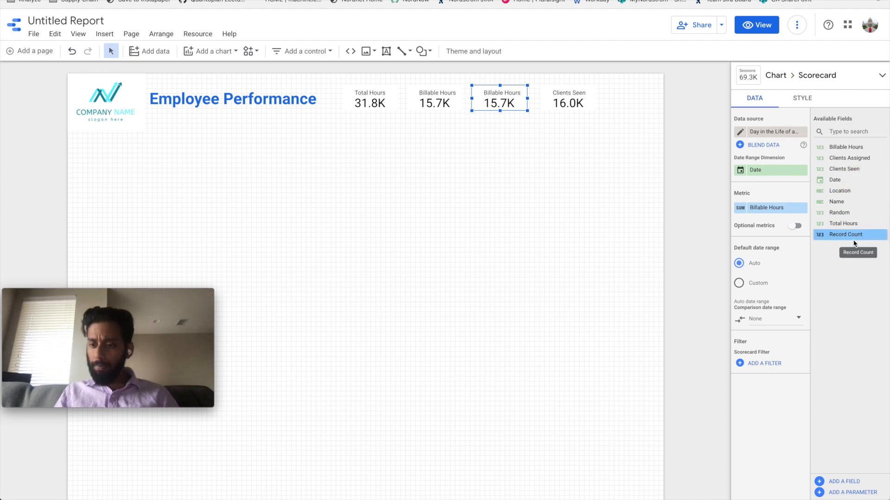
- Start another calculated field and name it "Percentage Billable Hours"
left_click(834, 482)
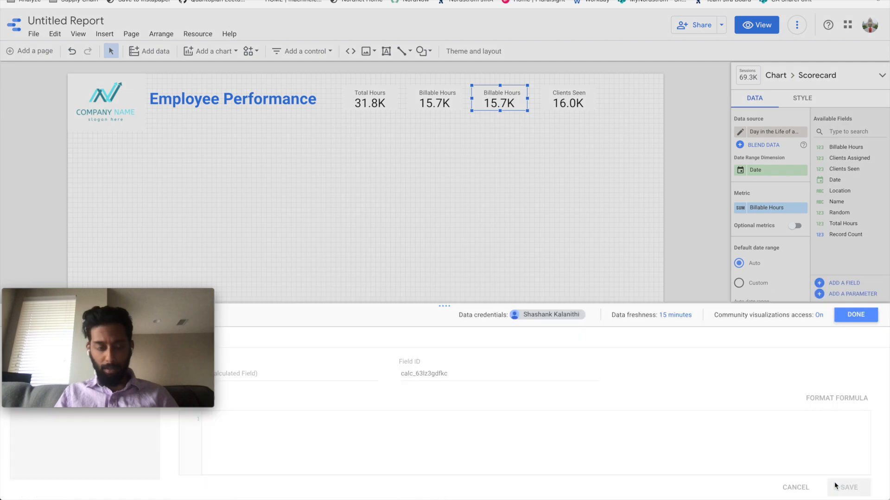
left_click_drag(171, 296, 223, 460)
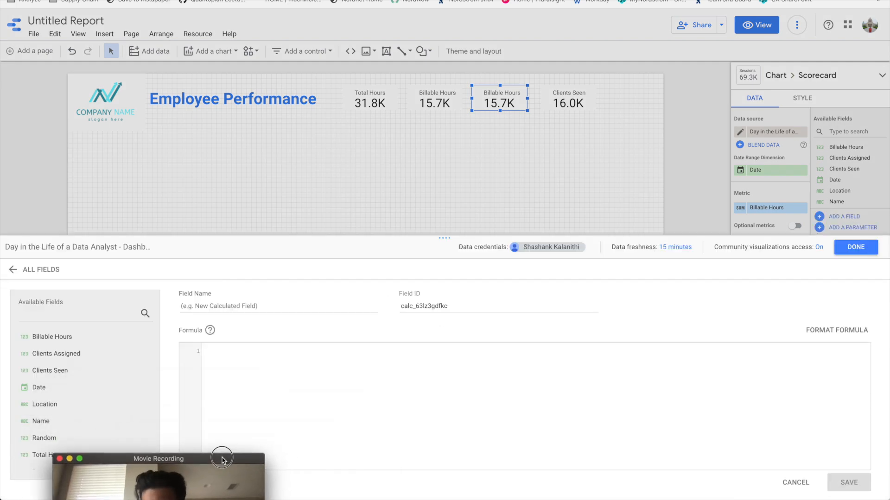
left_click(271, 347)
left_click(233, 306)
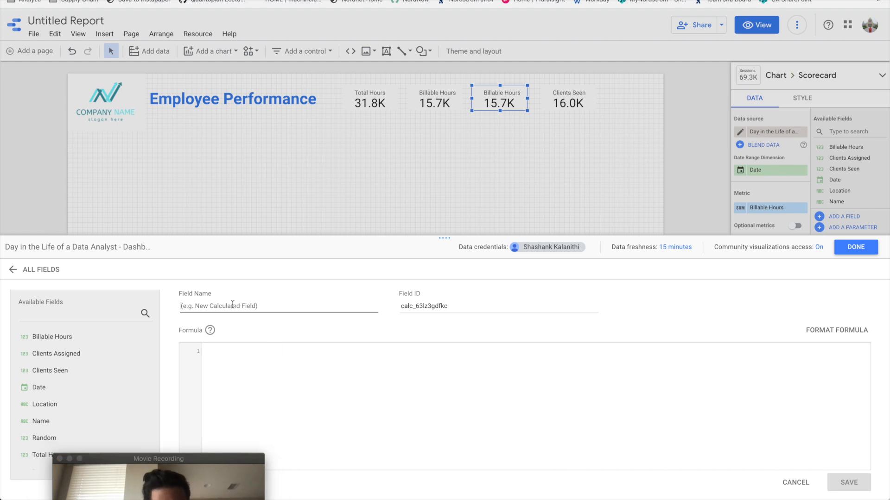
type("Percentage ")
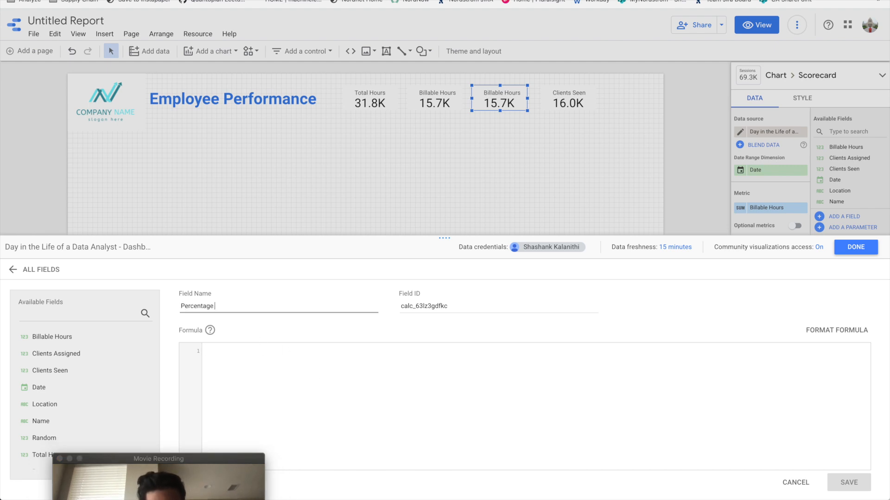
type("PBBillable Hours")
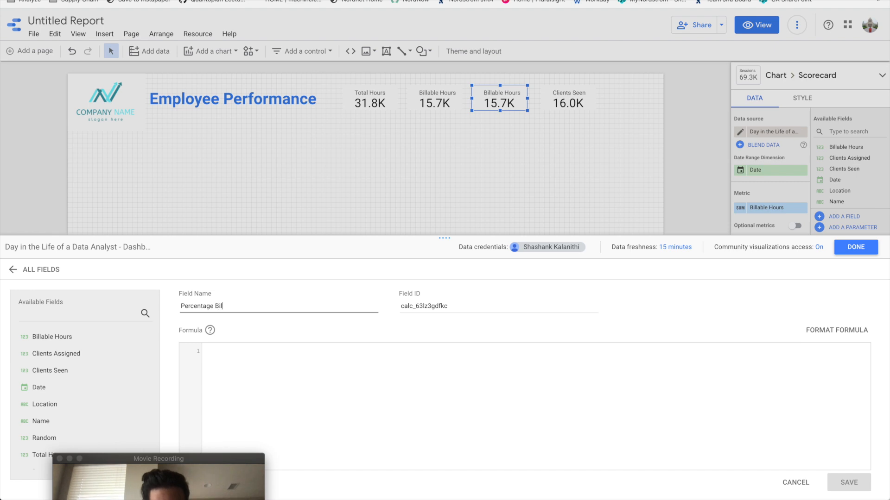
- Enter the new field's formula as SUM(Billable Hours) / SUM(Total Hours)
left_click(246, 373)
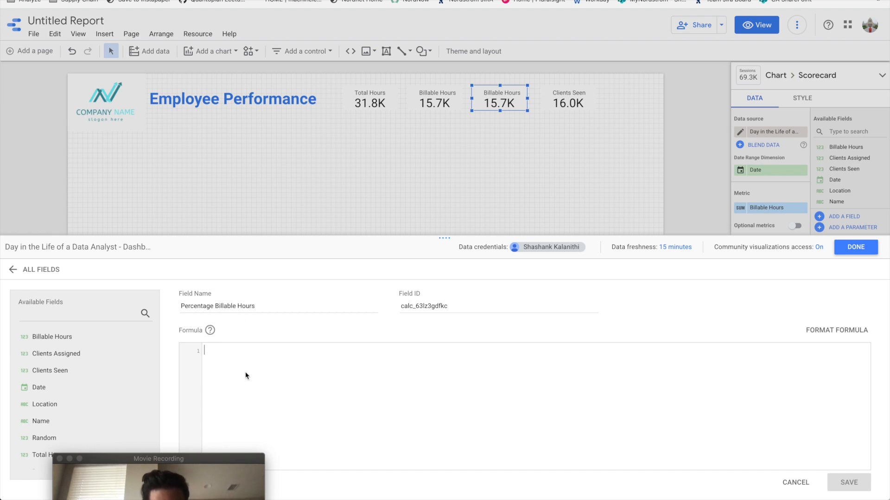
type("SUM(Billa")
type("b")
key("Return")
key("Right")
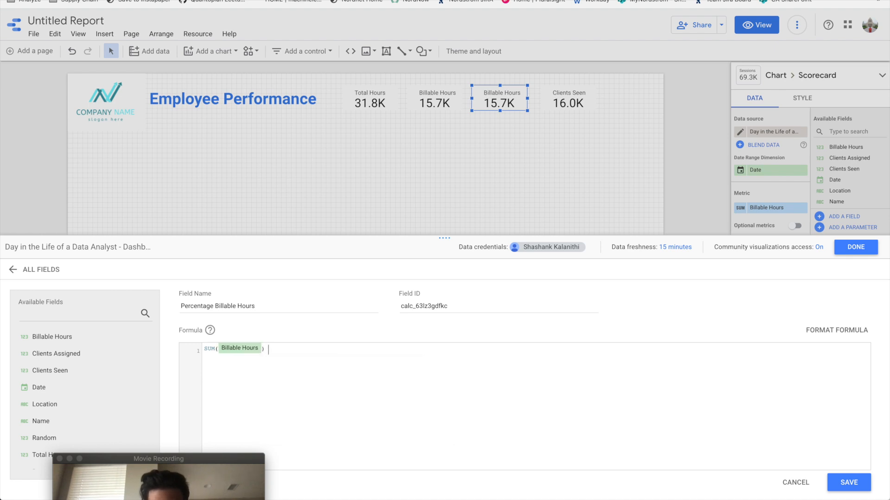
key("BackSpace")
type(")")
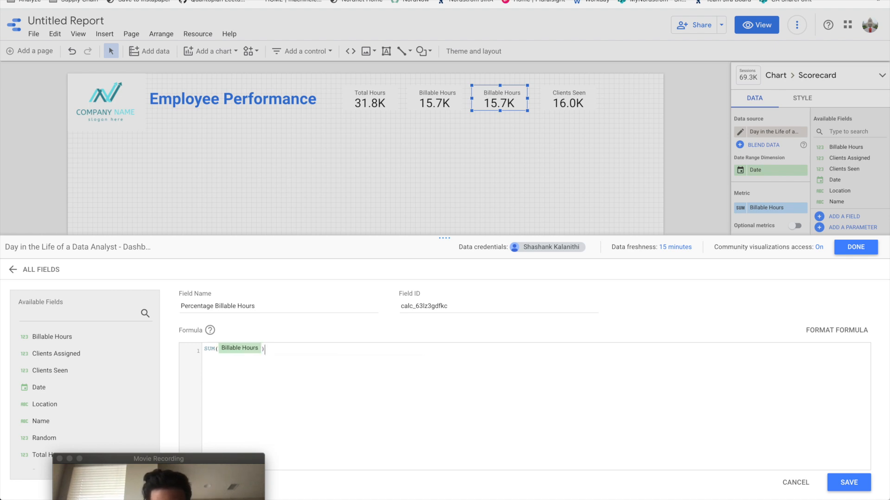
type(" / SUM(")
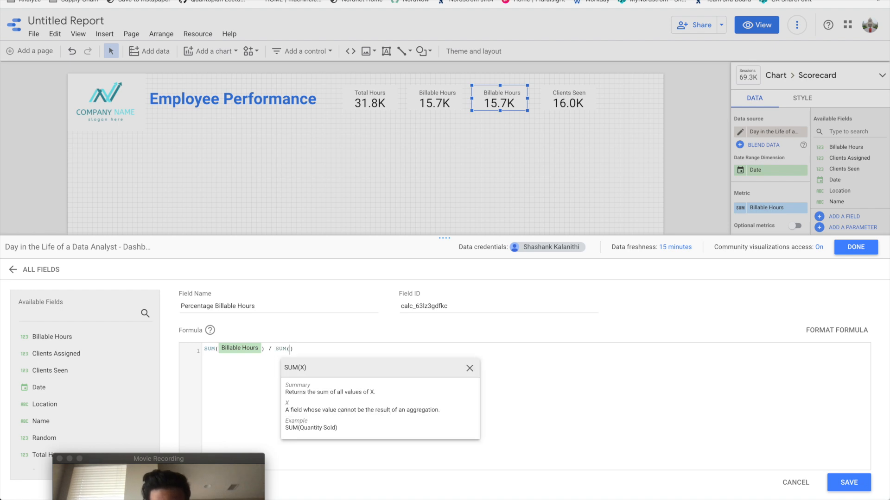
type("Total Hours")
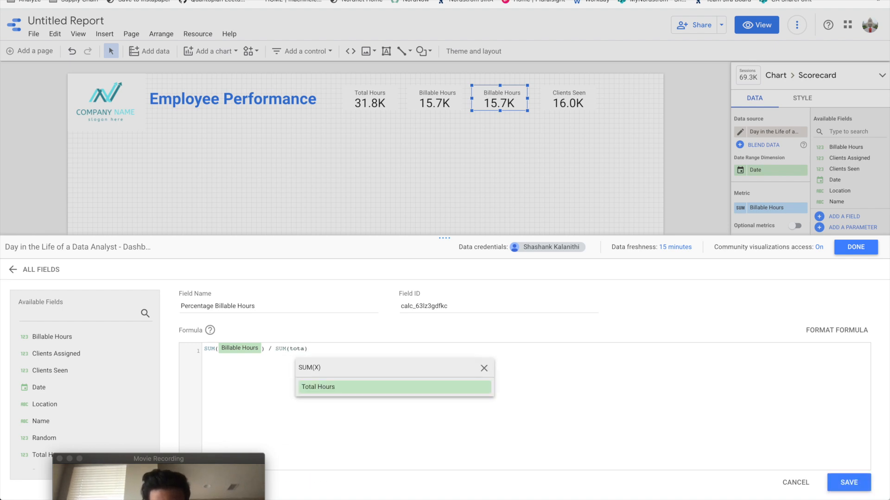
key("Return")
type(")")
- Save the Percentage Billable Hours field and set the selected Billable Hours copy's metric to Percentage of Billable Hours
left_click(849, 482)
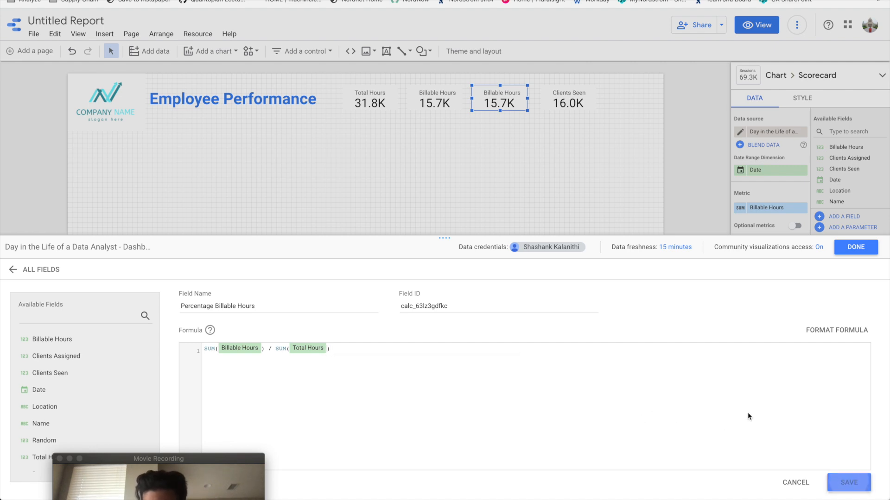
scroll(83, 378, "down", 2)
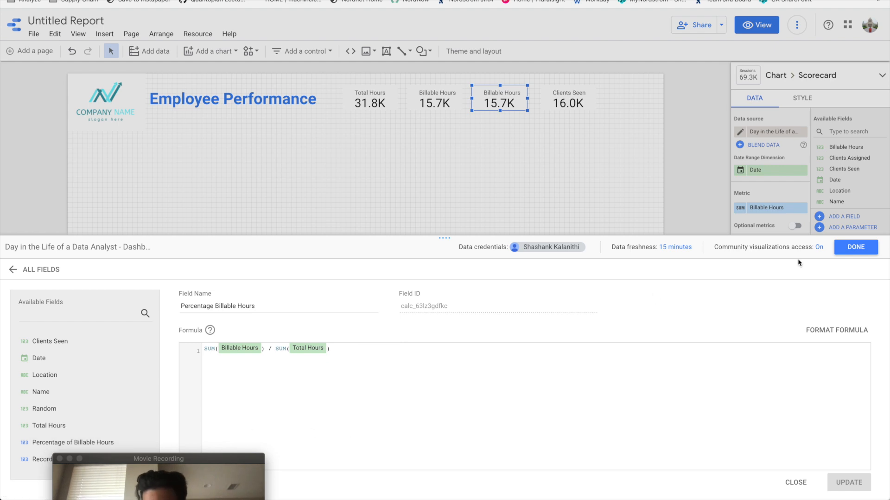
left_click(856, 247)
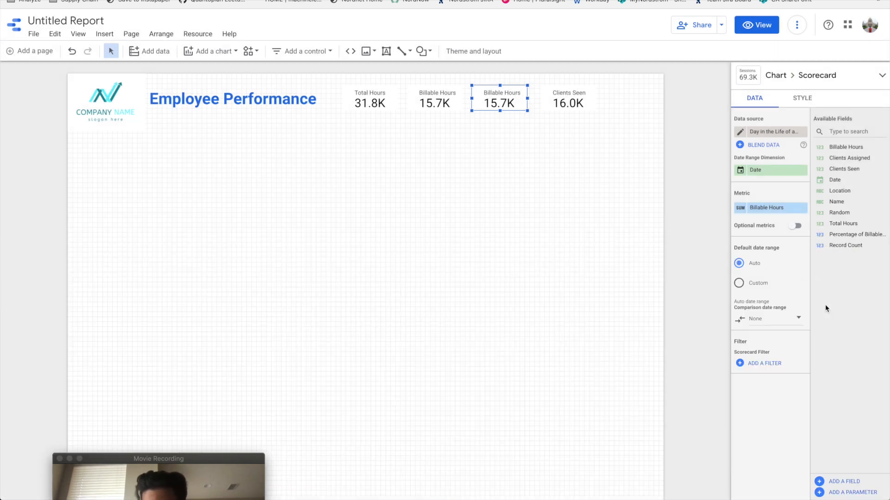
left_click_drag(858, 236, 781, 214)
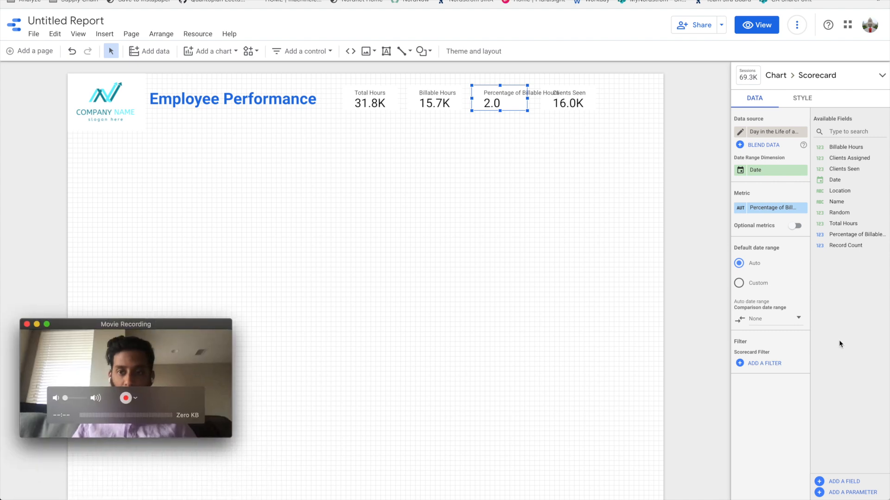
- Open the Percentage of Billable Hours field for editing and change its formula to SUM(Billable Hours) / SUM(Total Hours)
left_click(842, 236)
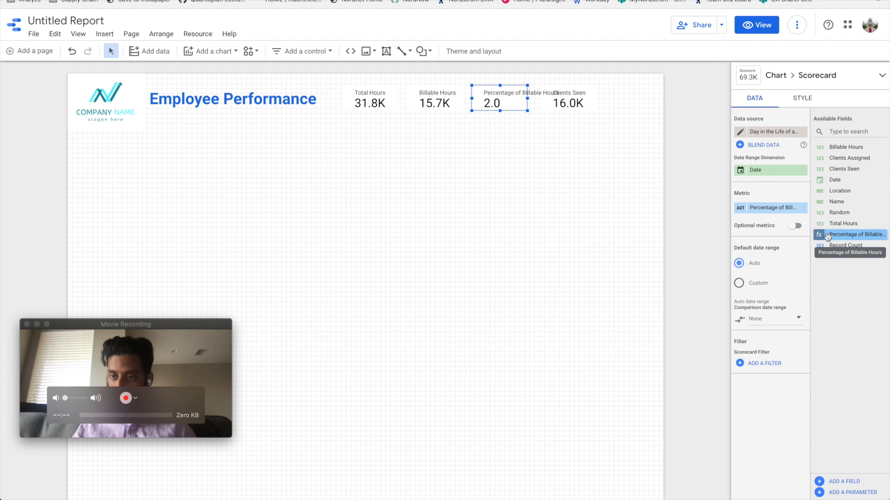
left_click(818, 235)
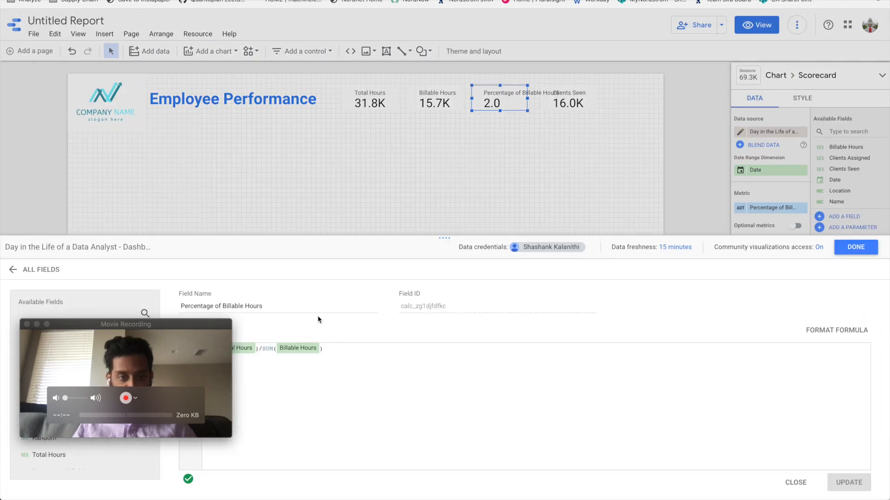
left_click_drag(181, 324, 173, 399)
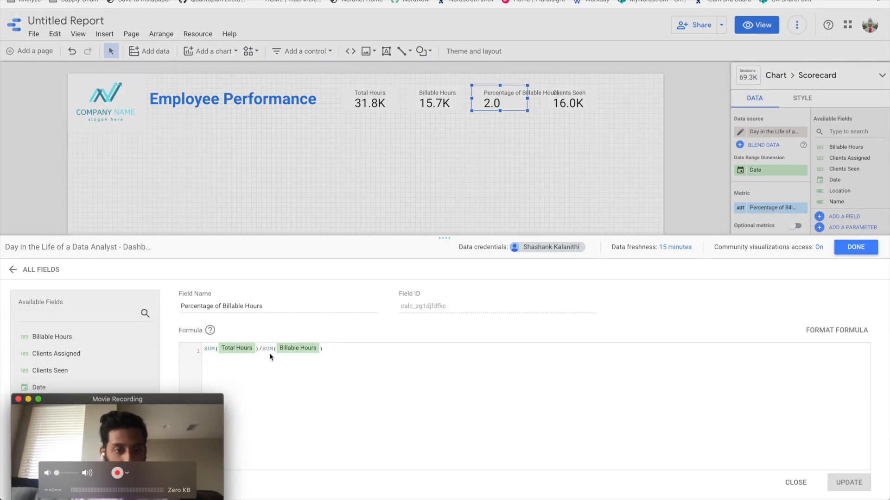
left_click_drag(262, 348, 358, 348)
key("super+c")
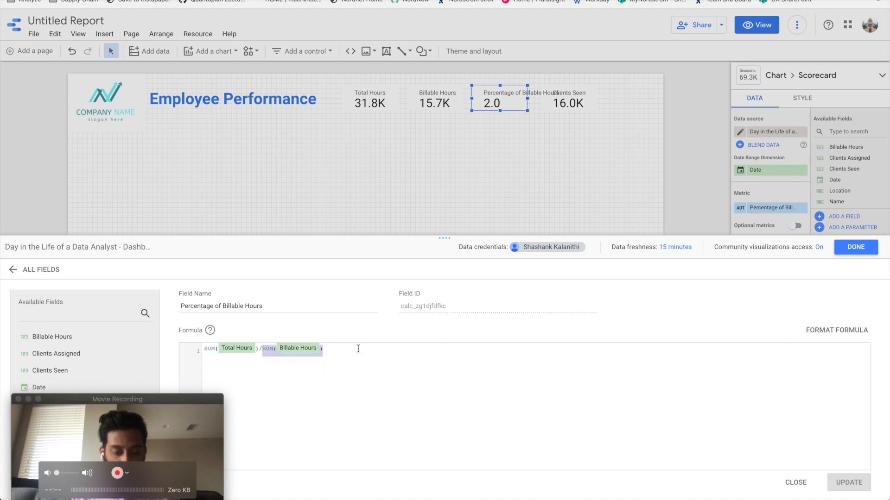
key("BackSpace")
key("BackSpace")
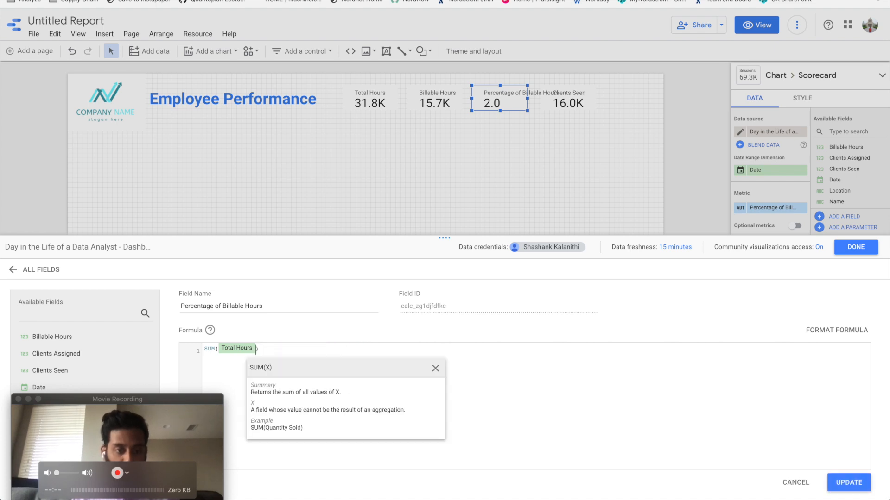
key("super+Left")
key("super+v")
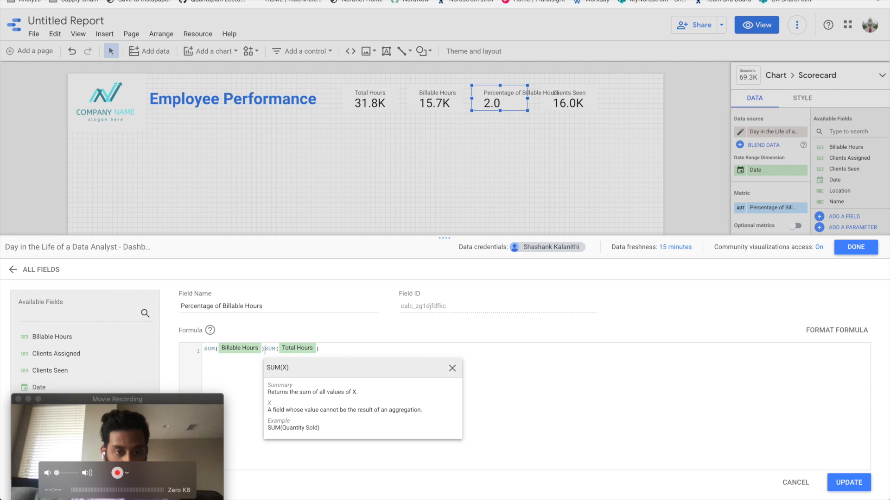
type("/")
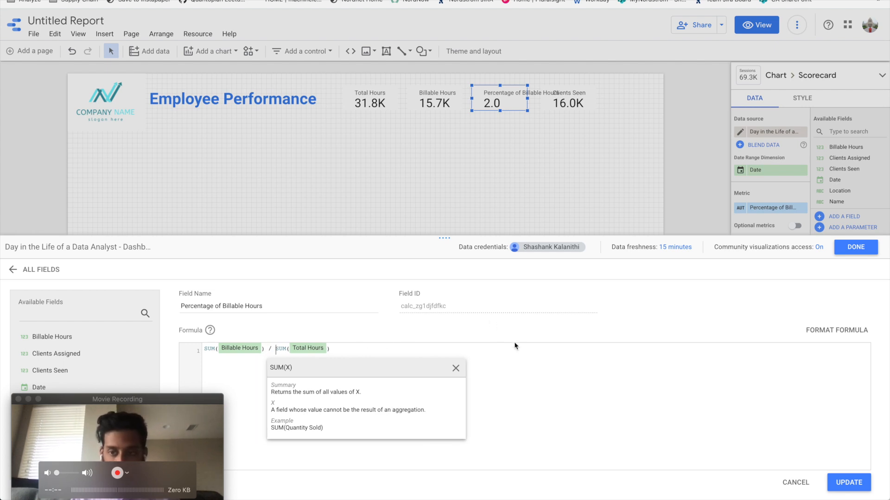
left_click(527, 354)
left_click_drag(182, 401, 180, 359)
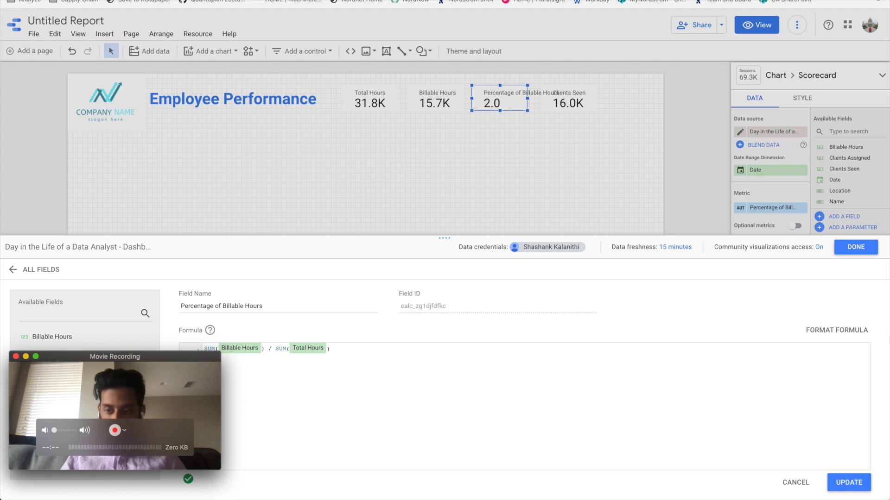
- Format the formula, update the Percentage of Billable Hours field and close the field editor
left_click(819, 331)
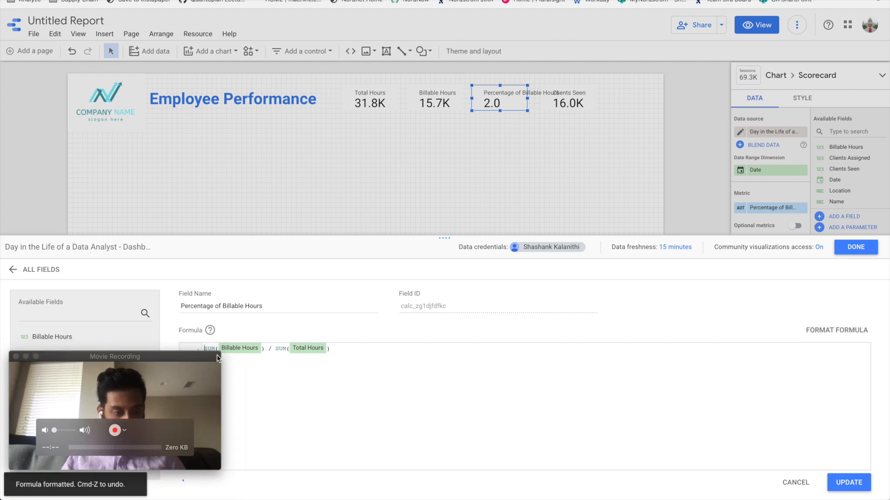
mouse_move(138, 361)
left_mouse_down()
mouse_move(139, 452)
mouse_move(134, 391)
mouse_move(152, 367)
left_mouse_up()
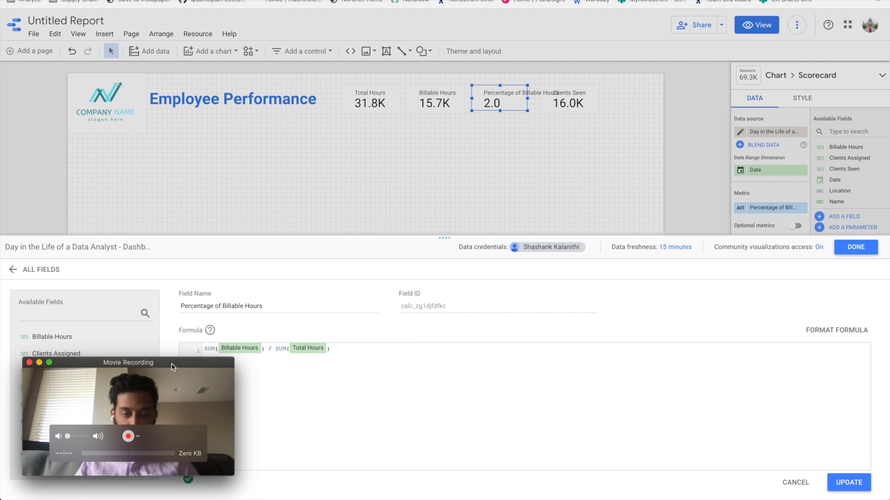
left_click(850, 484)
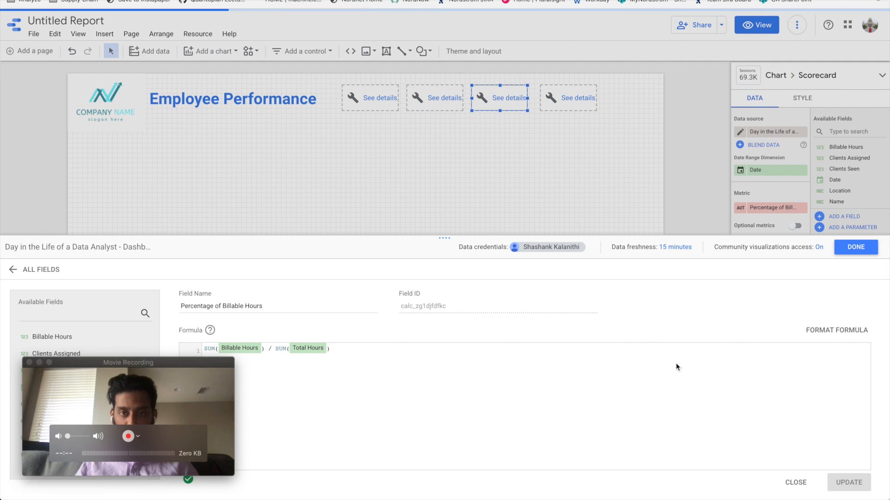
left_click(857, 249)
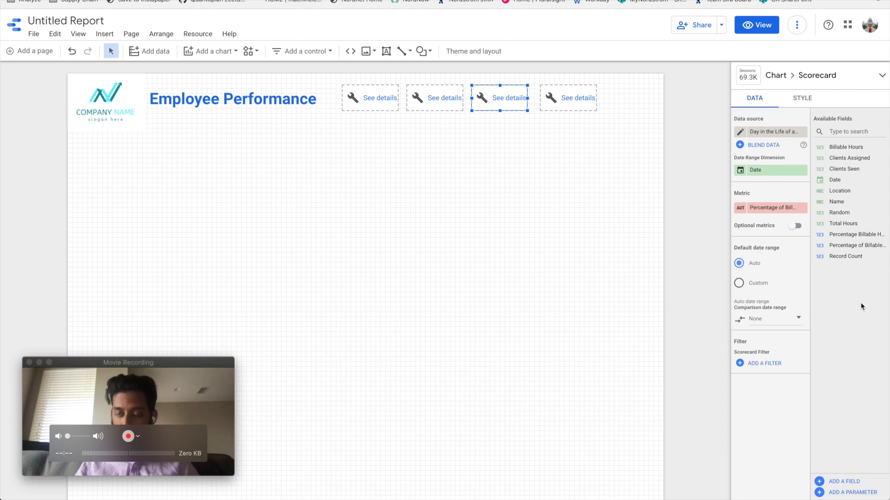
- Replace the selected scorecard's metric with the Percentage Billable Hours field
left_click_drag(765, 207, 835, 280)
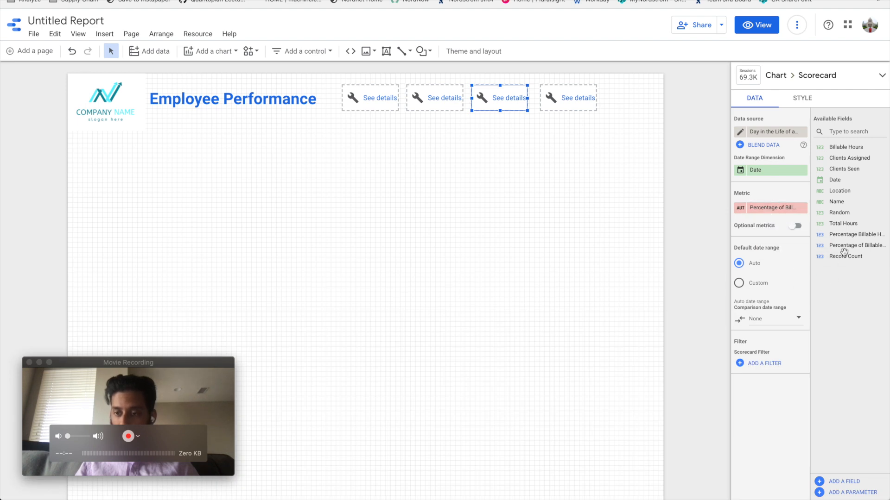
left_click_drag(852, 250, 767, 210)
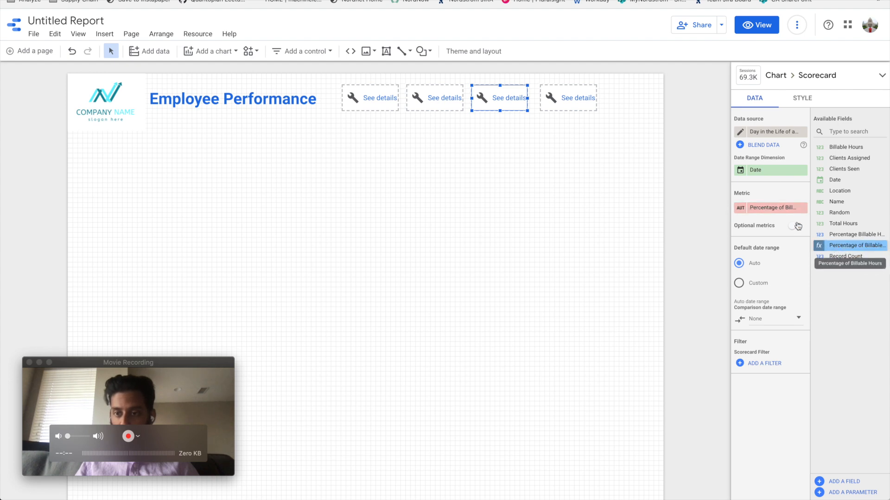
left_click_drag(782, 209, 850, 271)
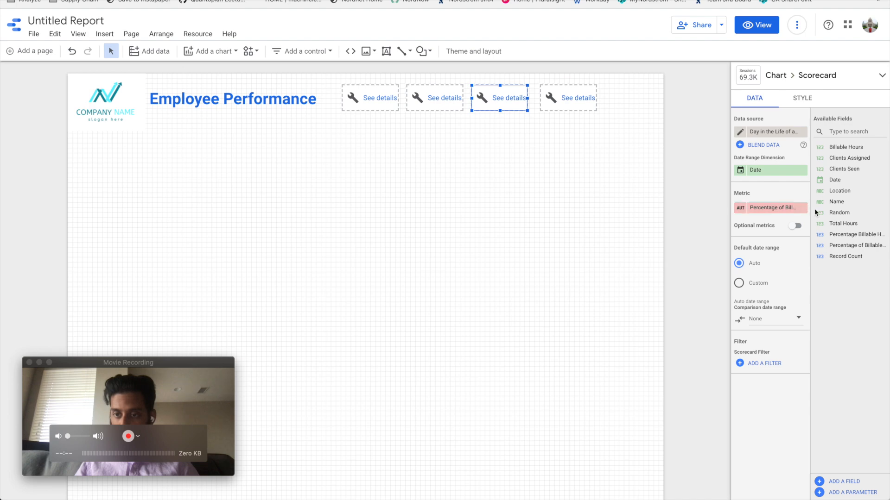
left_click_drag(853, 234, 771, 208)
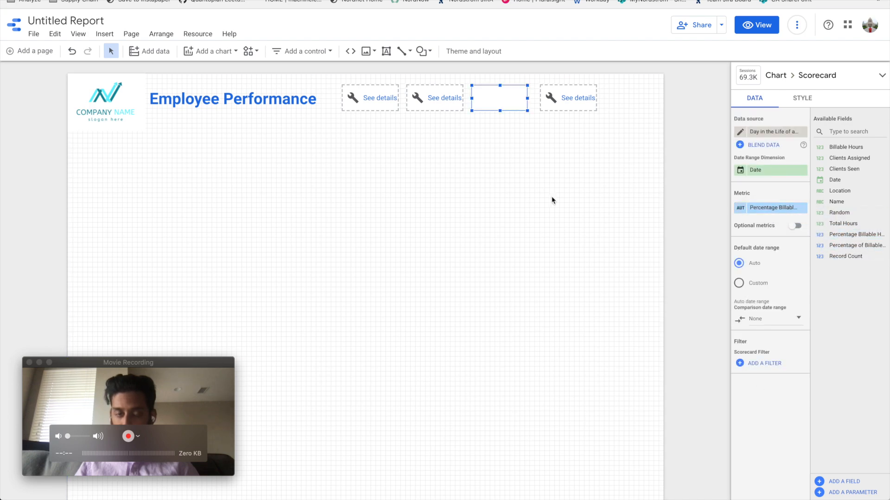
left_click(467, 158)
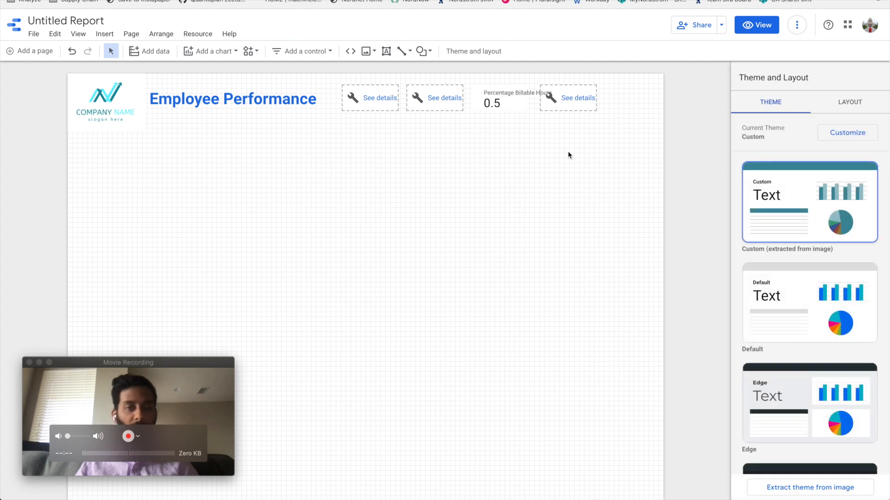
- Reload the report page so the broken scorecards load their data again
left_click(797, 25)
left_click(804, 50)
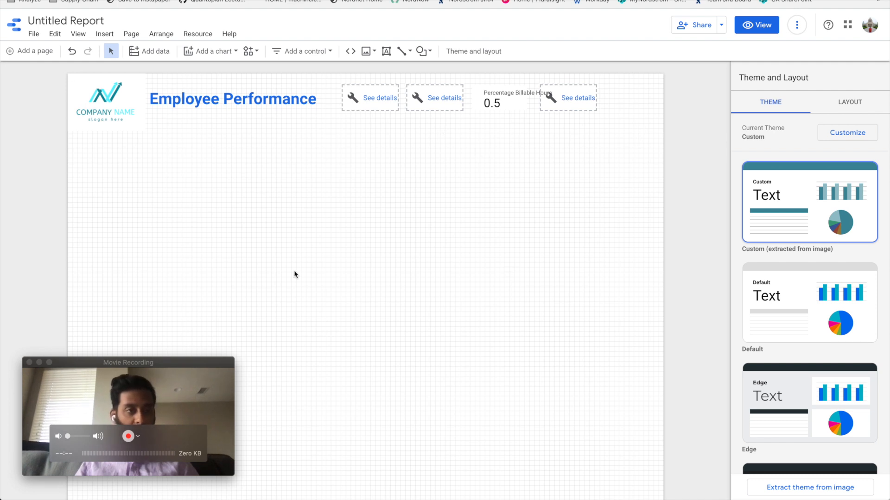
key("super+r")
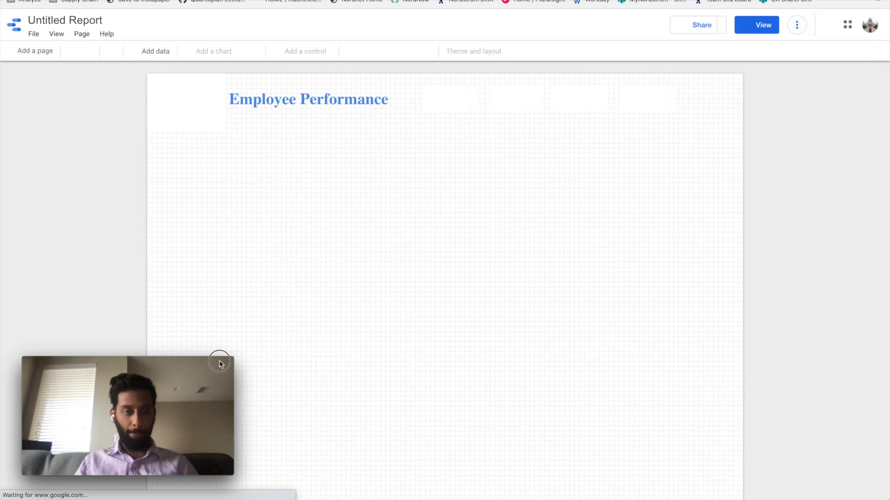
left_click_drag(218, 361, 199, 337)
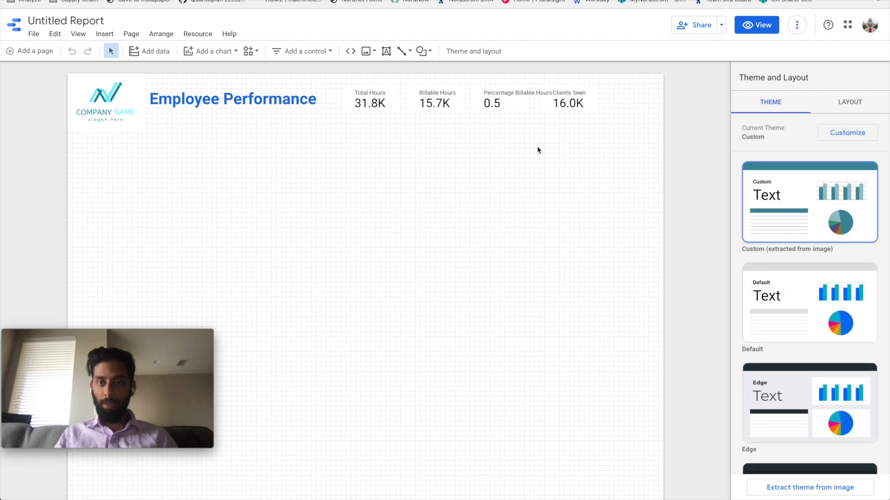
- Rename the metric on the Percentage Billable Hours scorecard to "% Billed Hours"
left_click(511, 106)
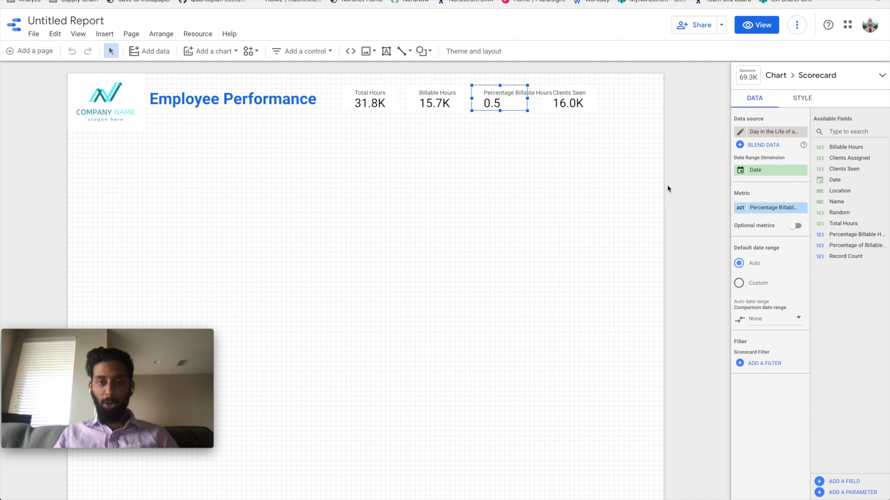
left_click(746, 208)
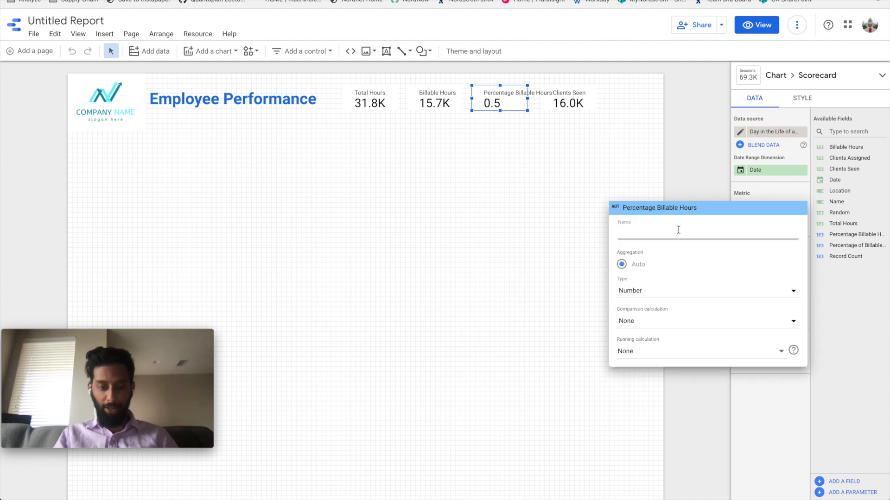
type("%")
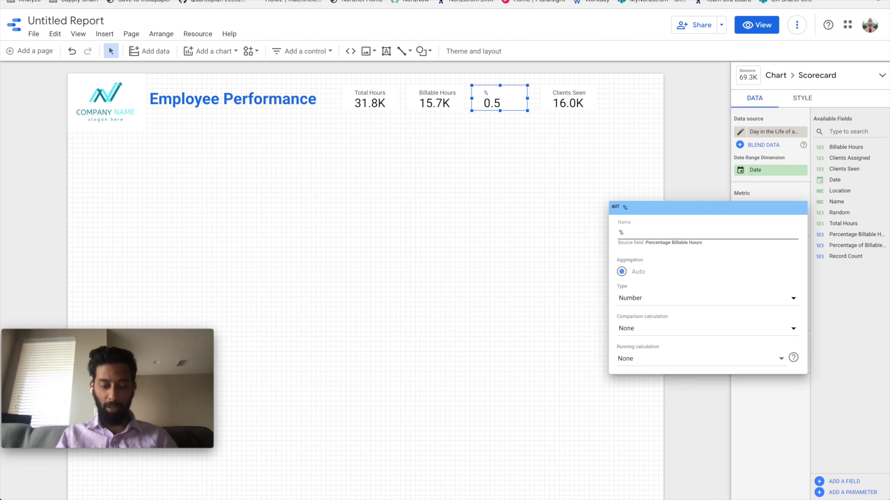
type(" Billed Hours")
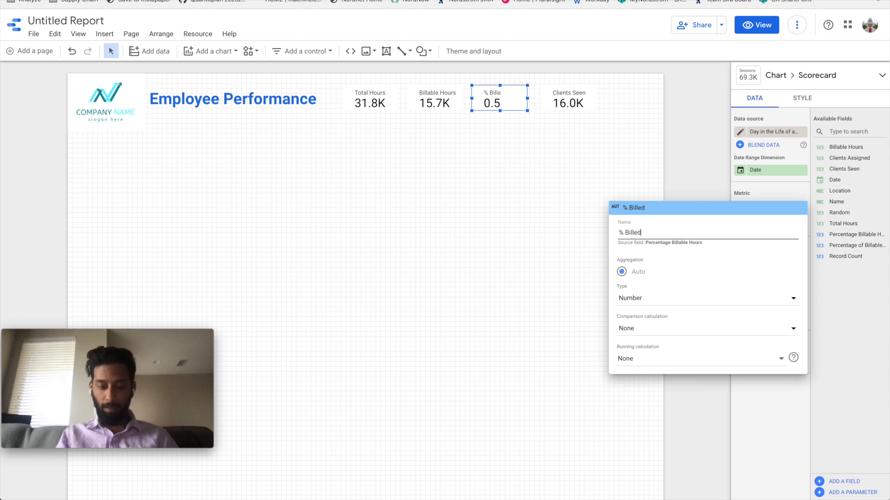
left_click(512, 260)
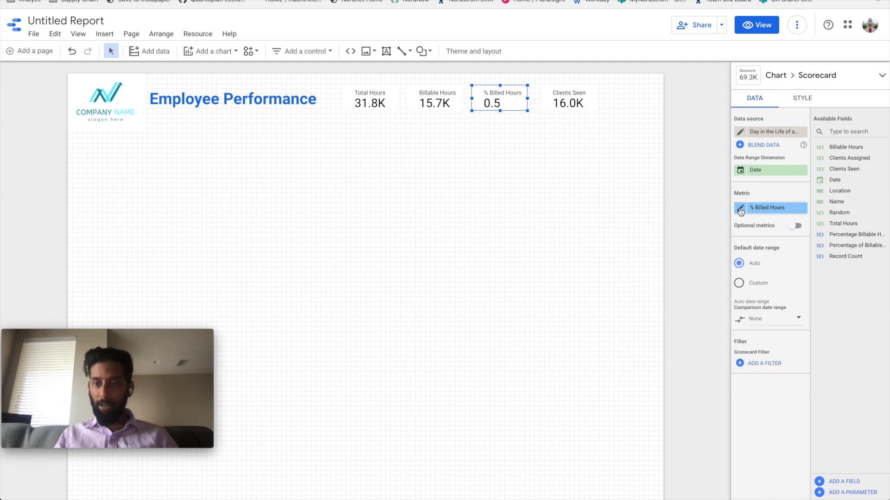
- Set the % Billed Hours metric's type to Percent
left_click(762, 211)
left_click(638, 299)
mouse_move(655, 307)
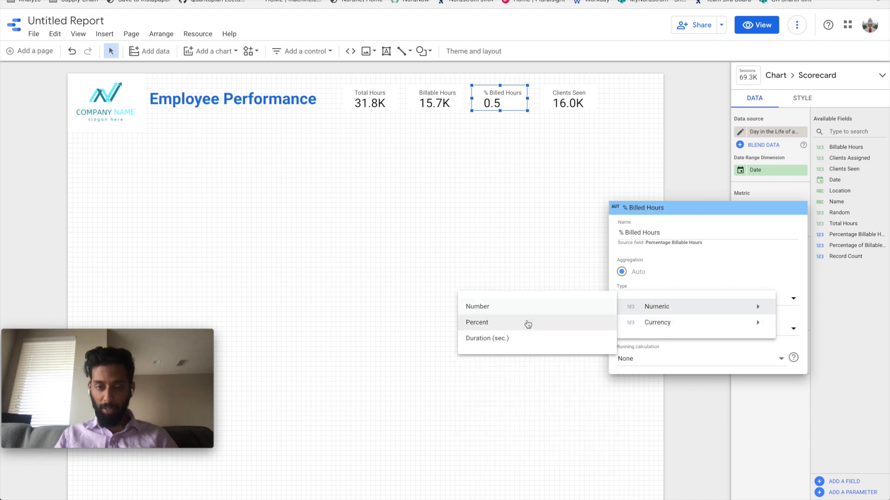
left_click(510, 323)
left_click(488, 267)
- Move the Billable Hours, % Billed Hours and Clients Seen scorecards closer together in the header row
left_click(591, 104)
left_click(518, 101)
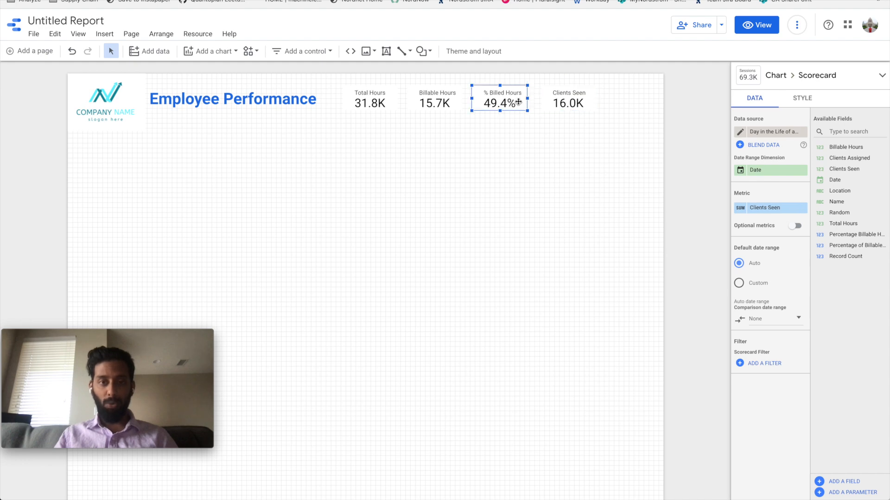
left_click_drag(452, 102, 447, 101)
left_click(520, 103)
left_click_drag(520, 103, 510, 103)
left_click_drag(588, 102, 573, 103)
left_click(561, 151)
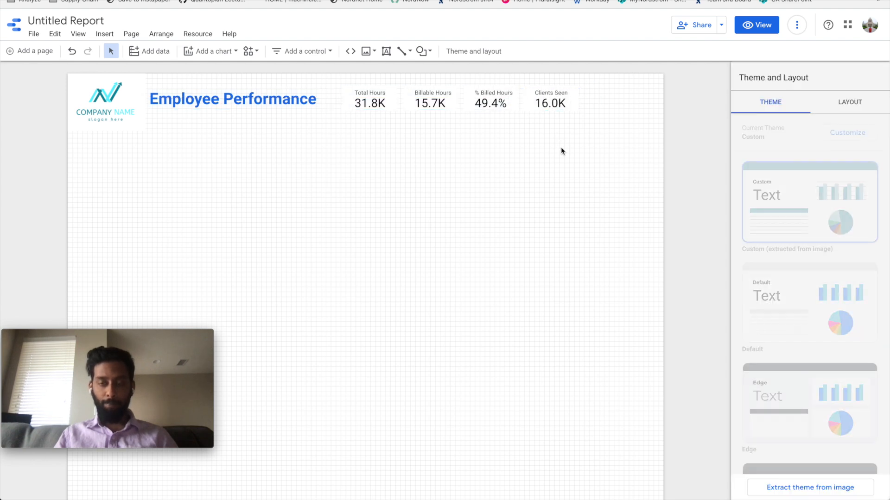
- Check the planned metrics in the Dashboard notes, return to the report and duplicate the Clients Seen scorecard
key("super+Tab")
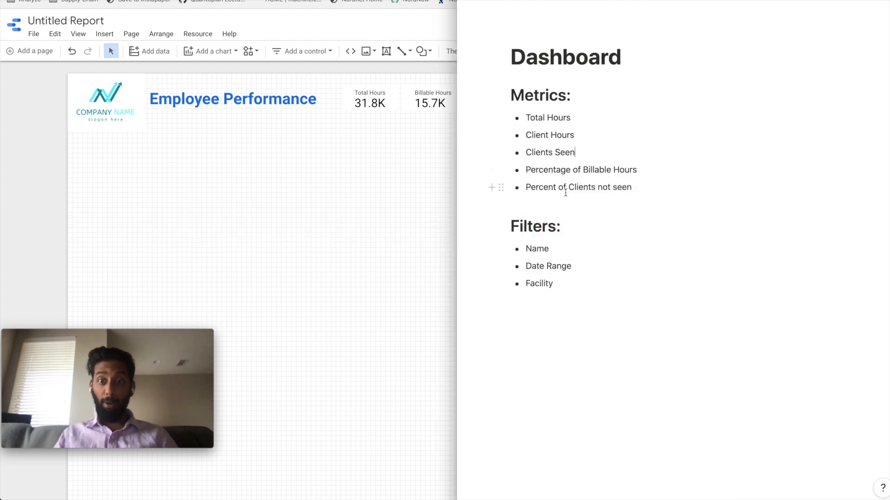
left_click(407, 257)
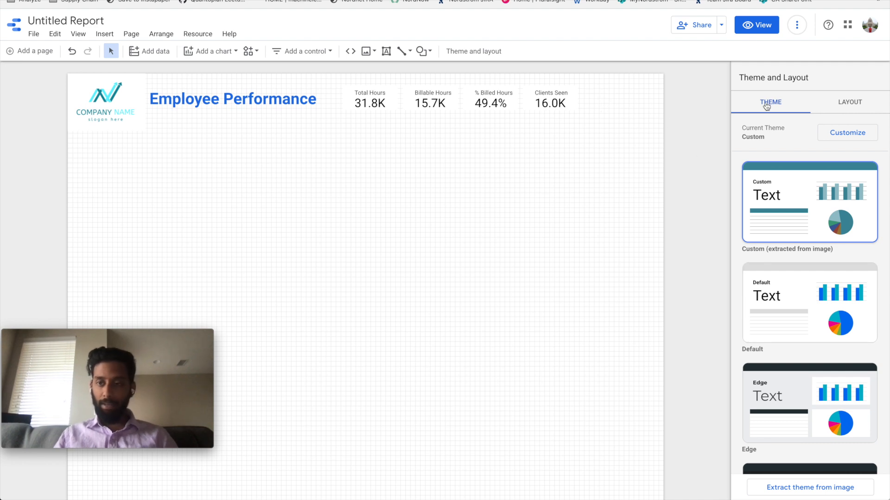
left_click(568, 106)
key("ctrl+d")
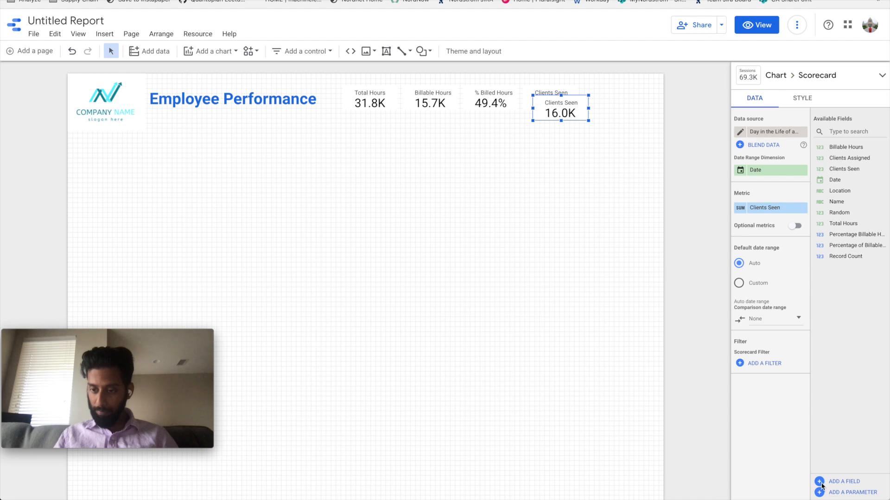
- Start a new calculated field with the formula SUM(Clients Assigned) - SUM(Clients Seen)
left_click(846, 482)
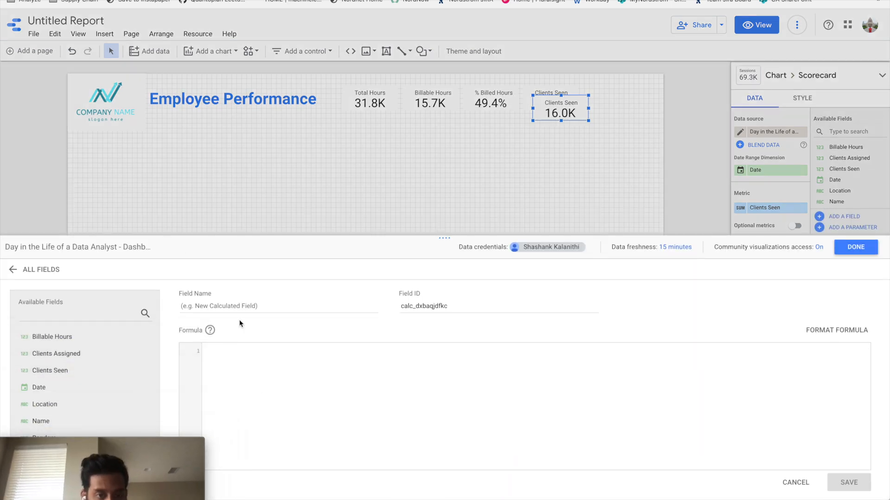
left_click(226, 357)
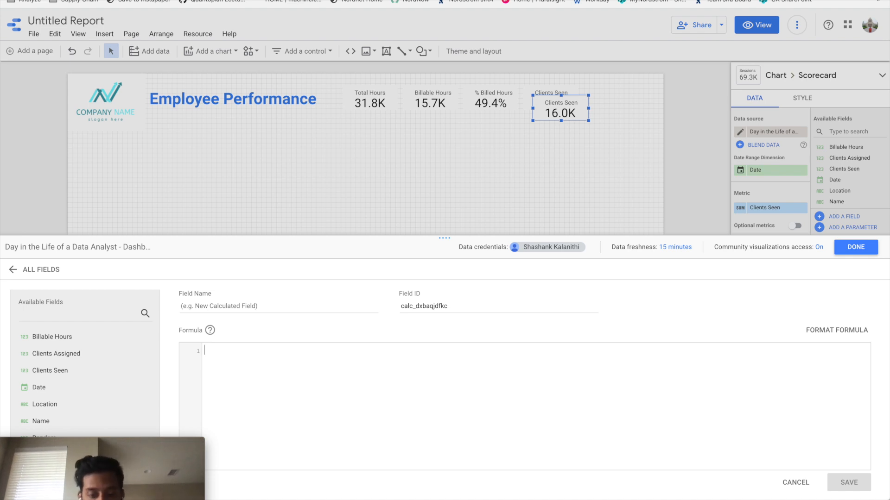
type("SUM(")
type("clien")
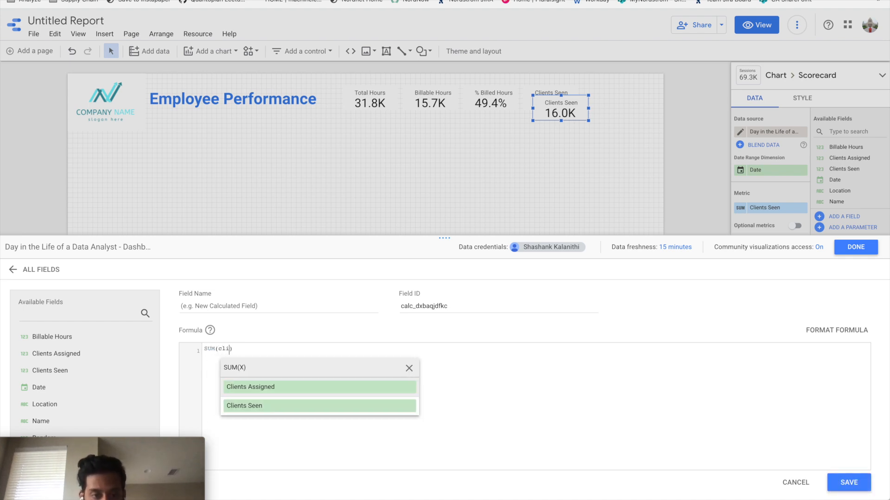
key("Return")
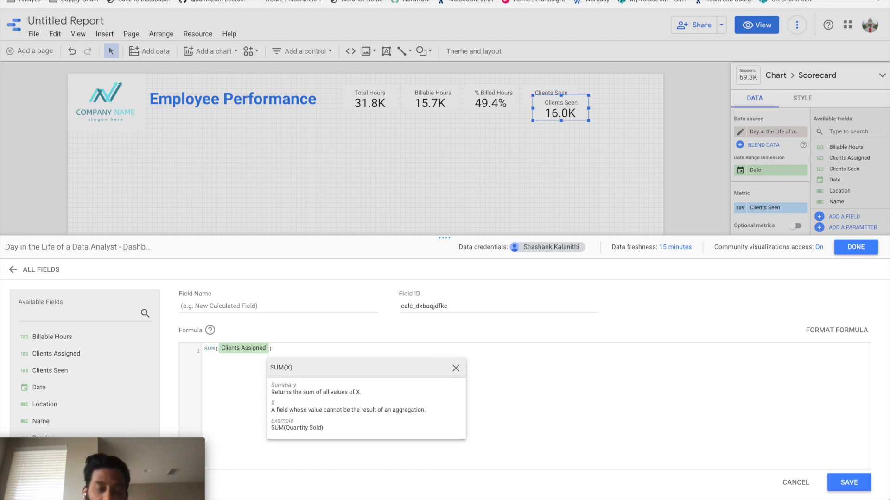
key("Right")
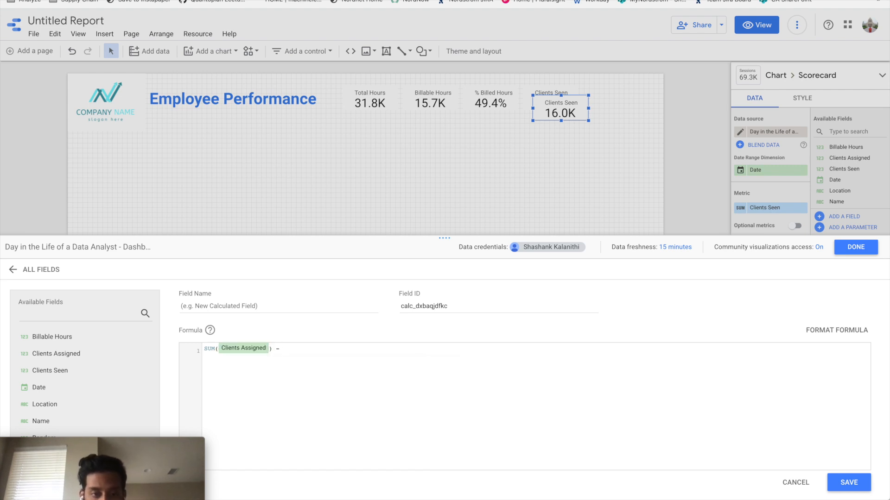
type("- SUM(")
type("clien")
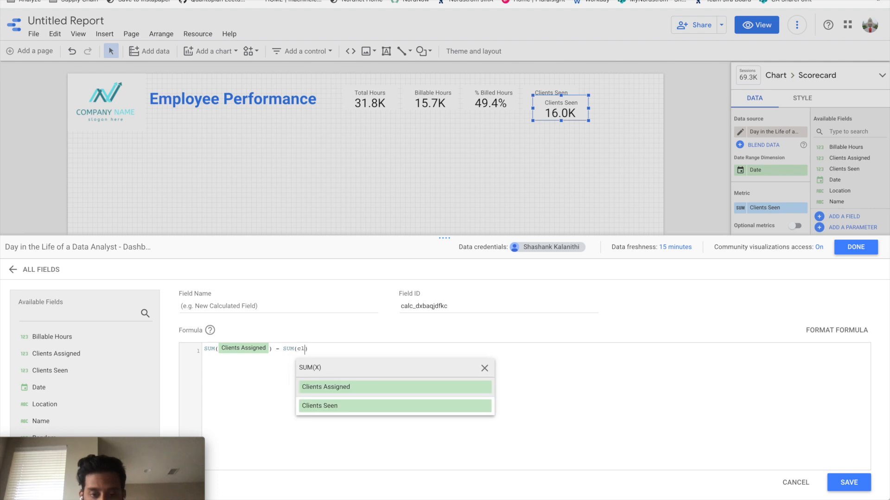
left_click(330, 405)
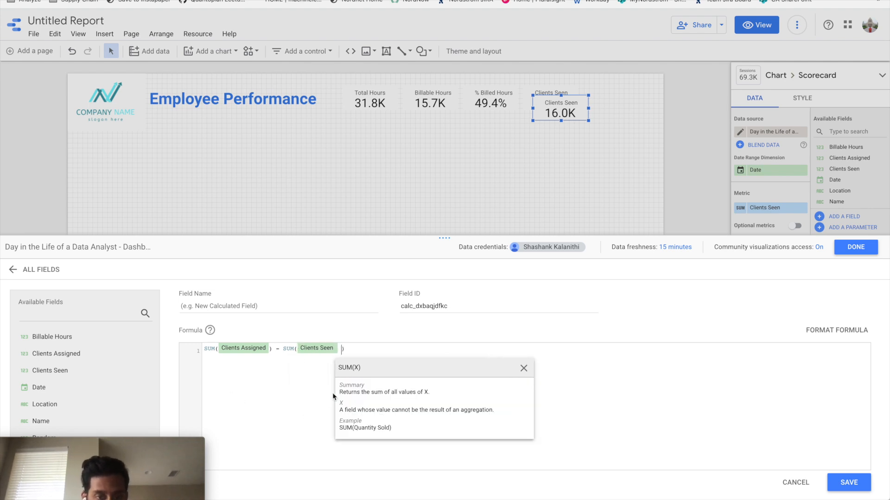
- Enclose the subtraction in parentheses and divide it by SUM(Clients Assigned) to complete the formula
left_click(357, 376)
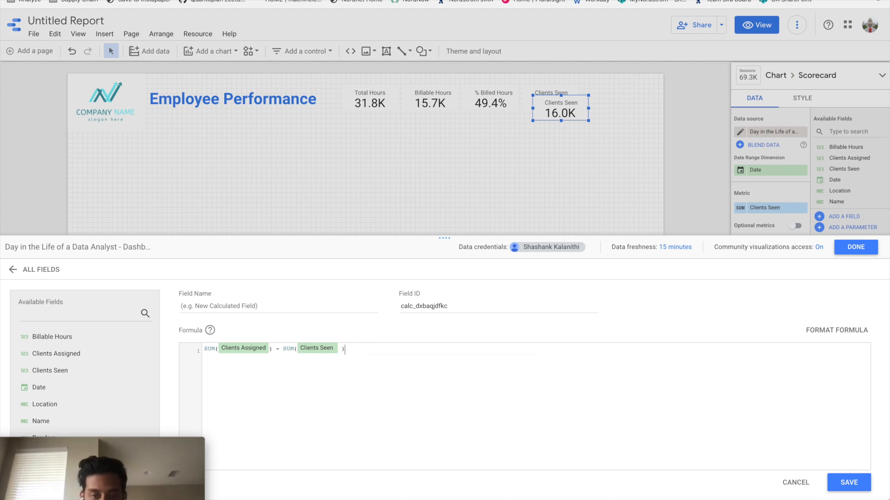
left_click(204, 349)
type("(")
left_click(364, 349)
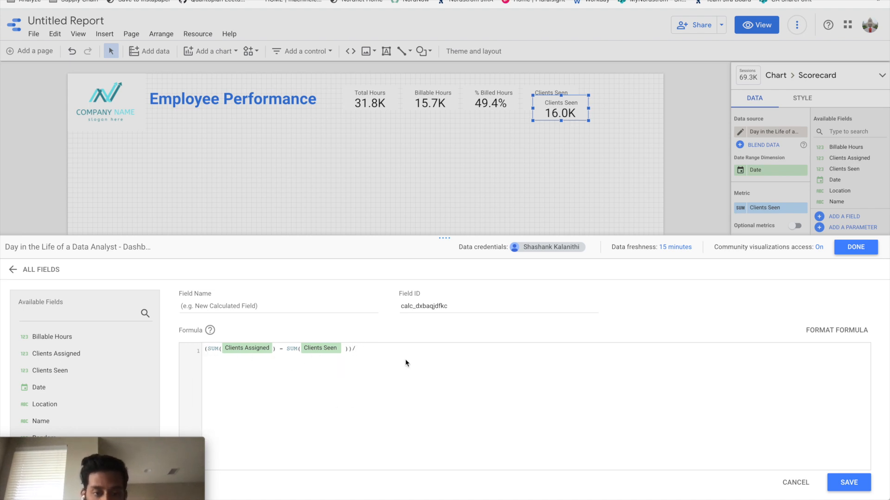
type("/SUM(clients")
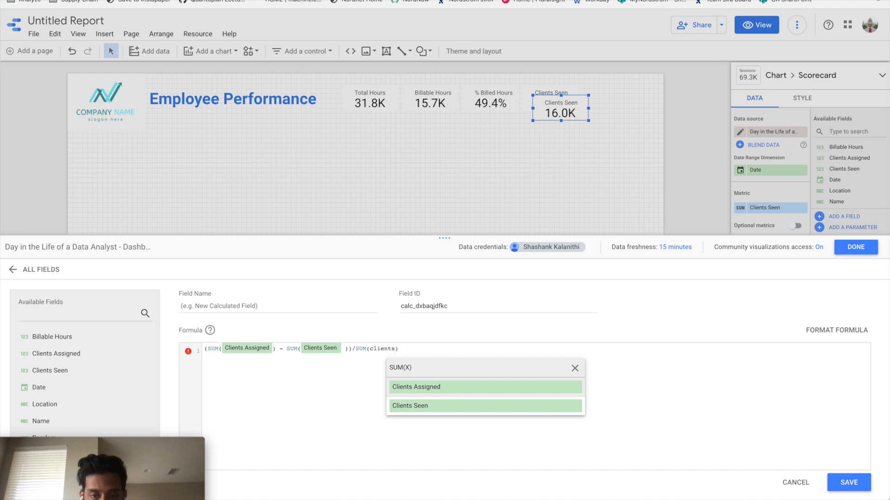
left_click(422, 388)
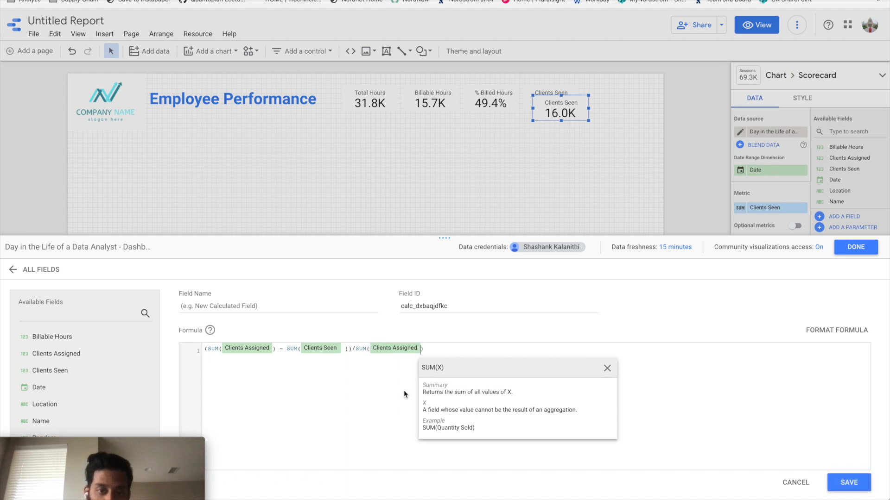
left_click(355, 408)
- Name the calculated field "Percent Clients Not Seen", save it and close the field editor
left_click(253, 304)
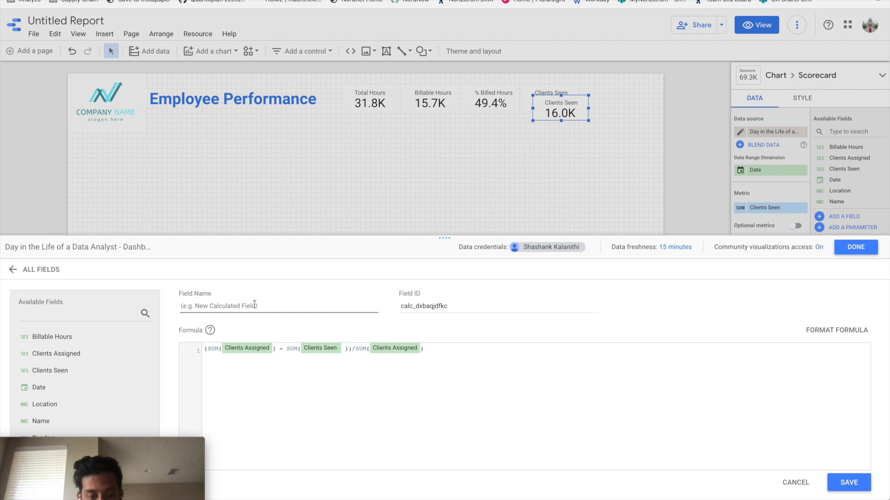
type("Percenta")
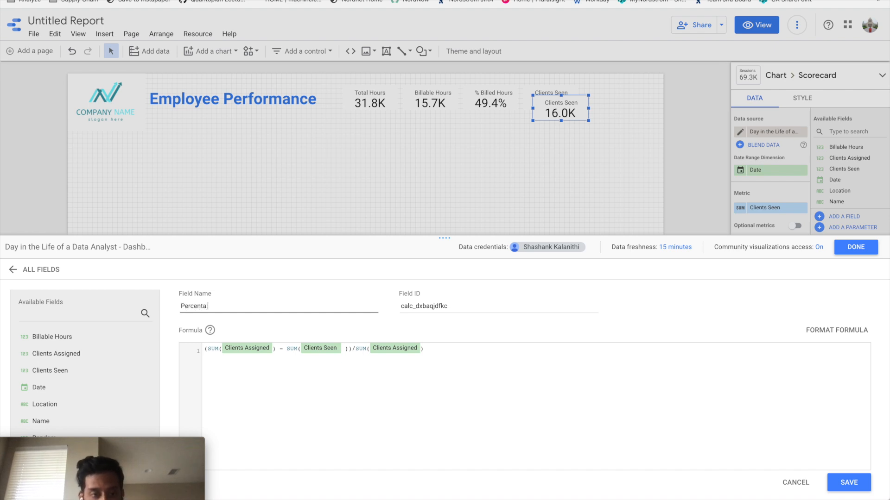
key("BackSpace")
type(" Clients Not Seen")
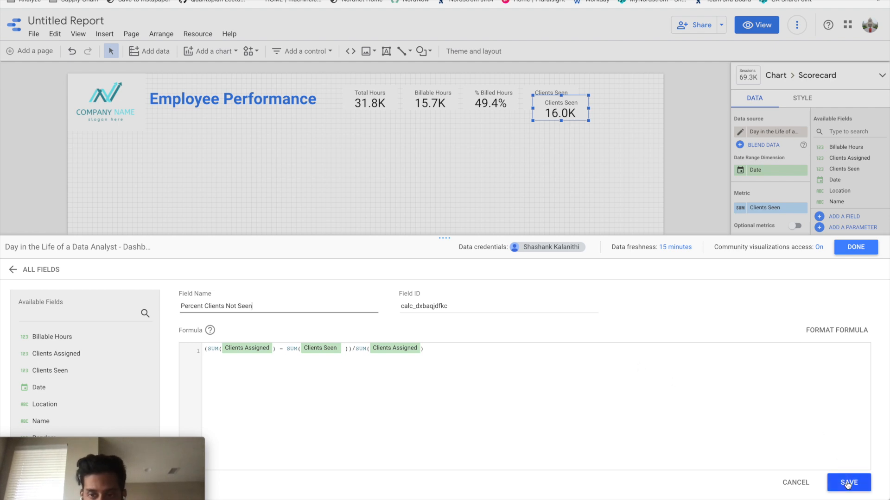
left_click(741, 399)
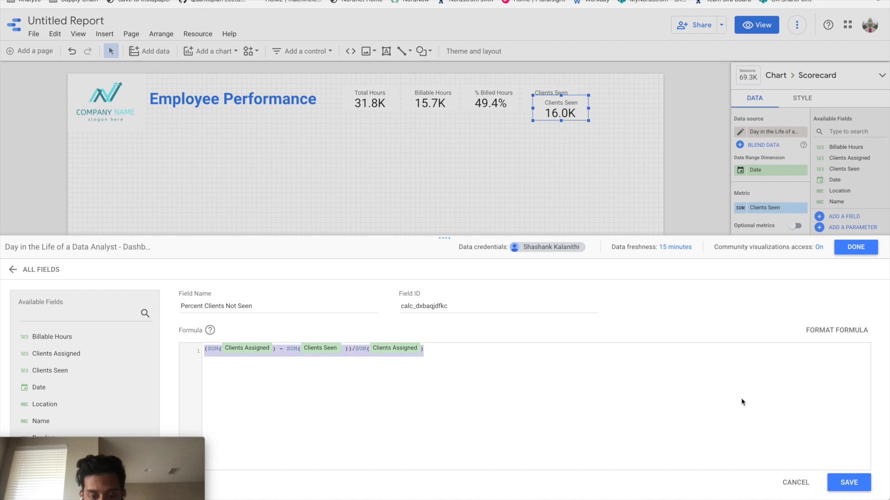
left_click(856, 484)
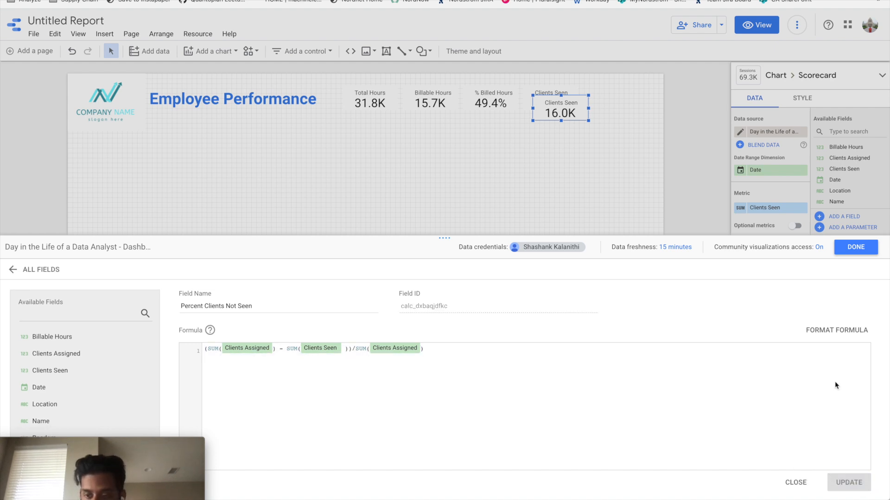
left_click(855, 247)
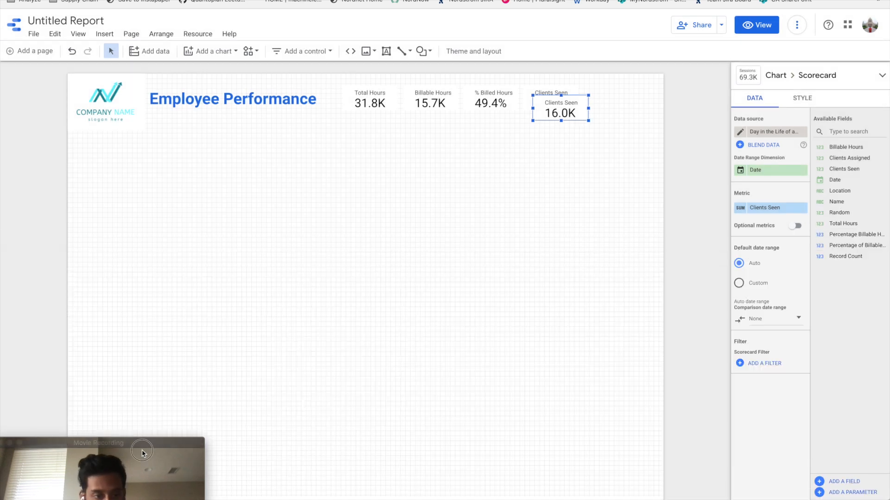
- Start another calculated field with the formula (SUM(Clients Assigned) - SUM(Clients Seen))/SUM(Clients Assigned)
left_click_drag(143, 453, 153, 313)
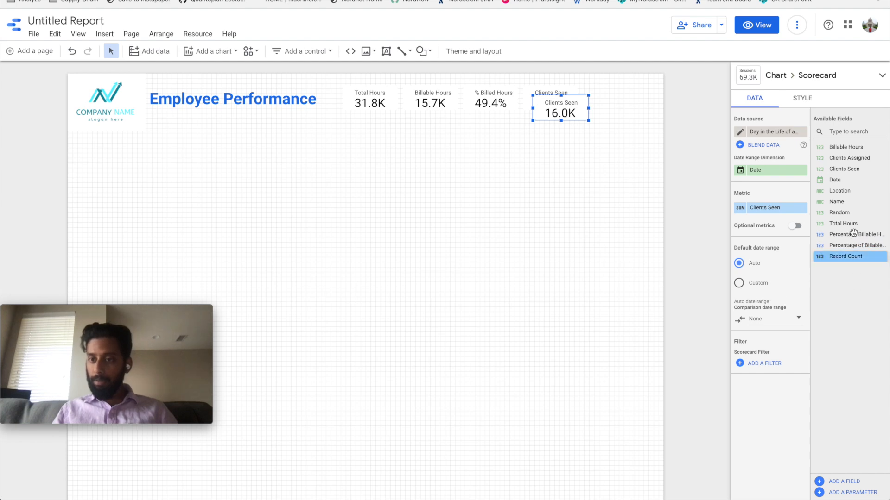
left_click(840, 482)
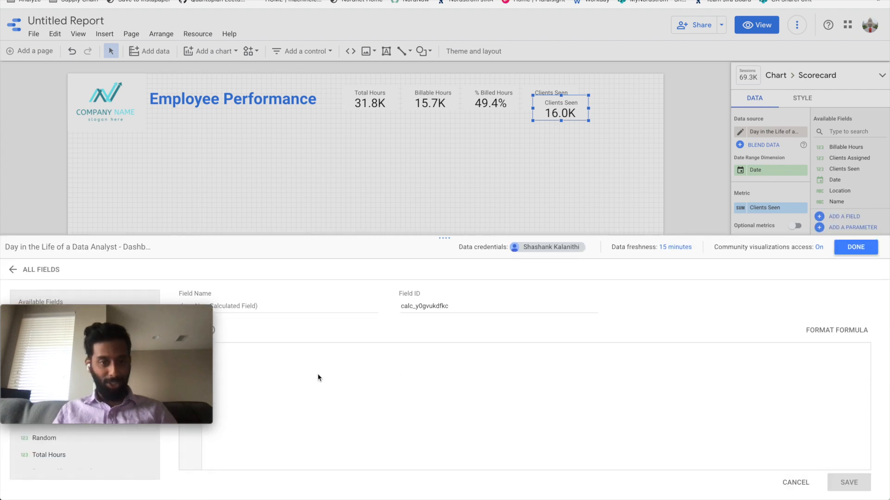
left_click_drag(151, 311, 151, 399)
left_click(240, 368)
type("(SUM(Clients Assigned) - SUM(Clients Seen))/SUM(Clients Assigned)")
- Name the second calculated field "Percent of Clients Not Seen" and save it
left_click(235, 304)
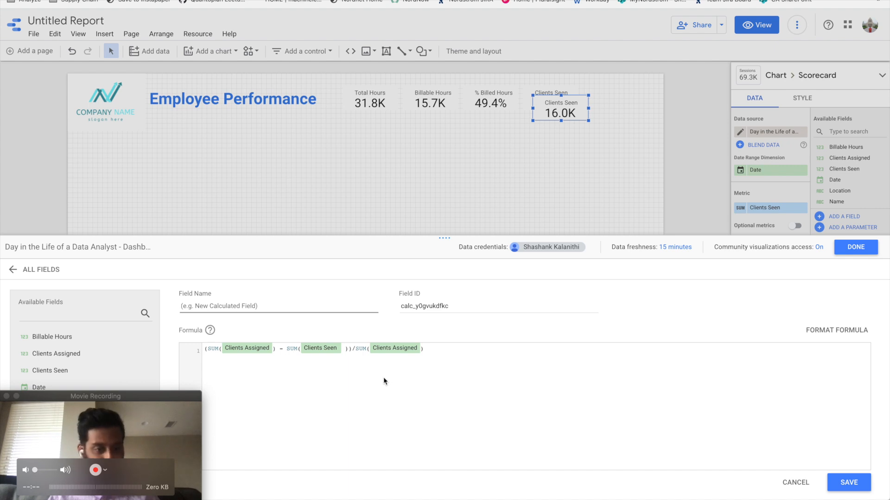
type("Percent")
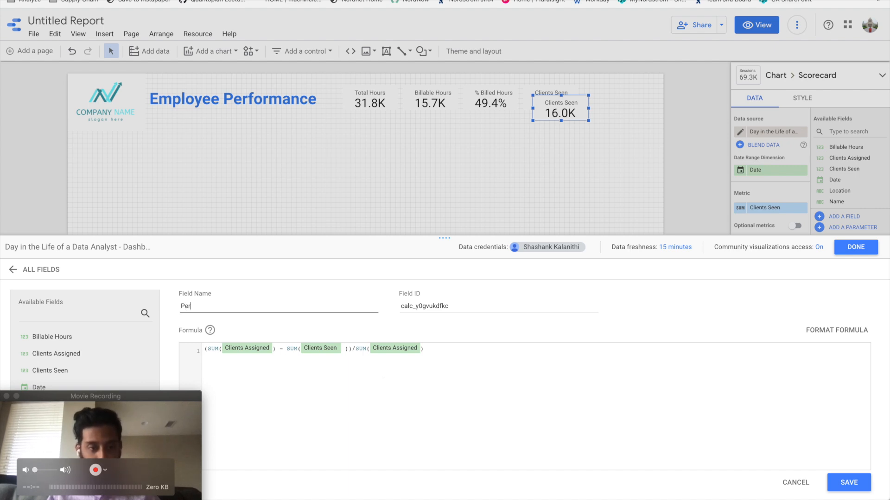
left_click(443, 351)
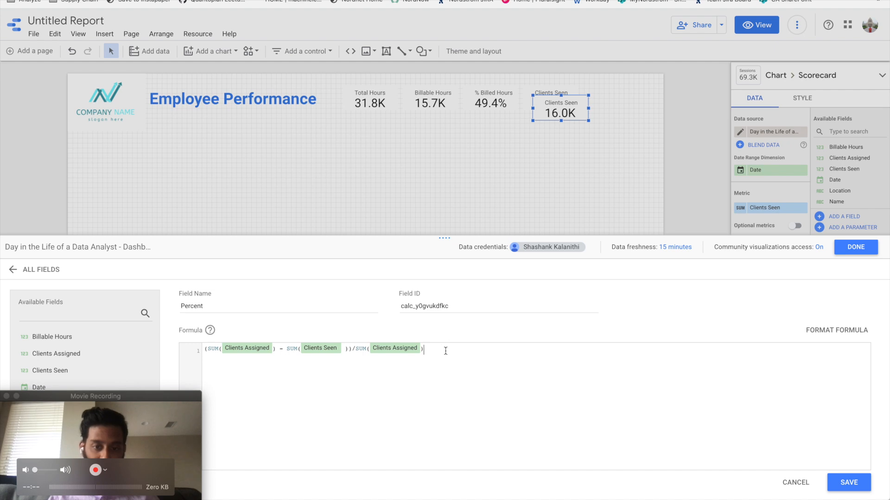
key("super+a")
left_click(445, 351)
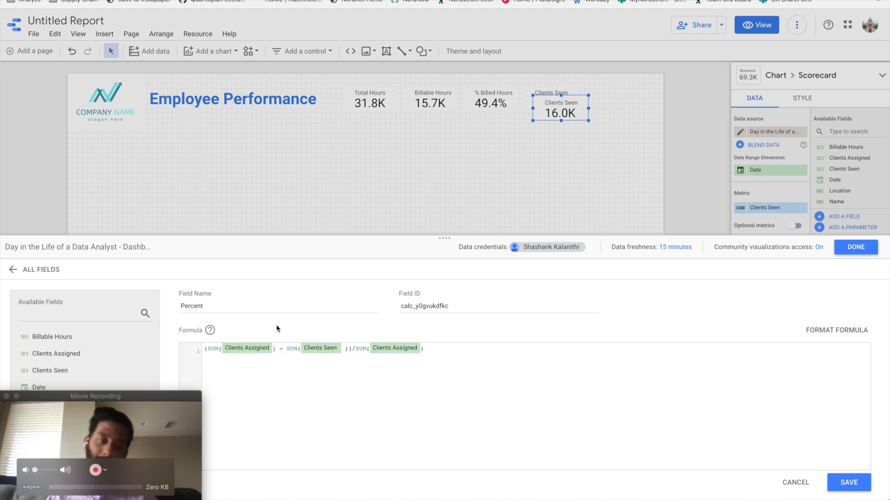
left_click(244, 304)
type("of Clients")
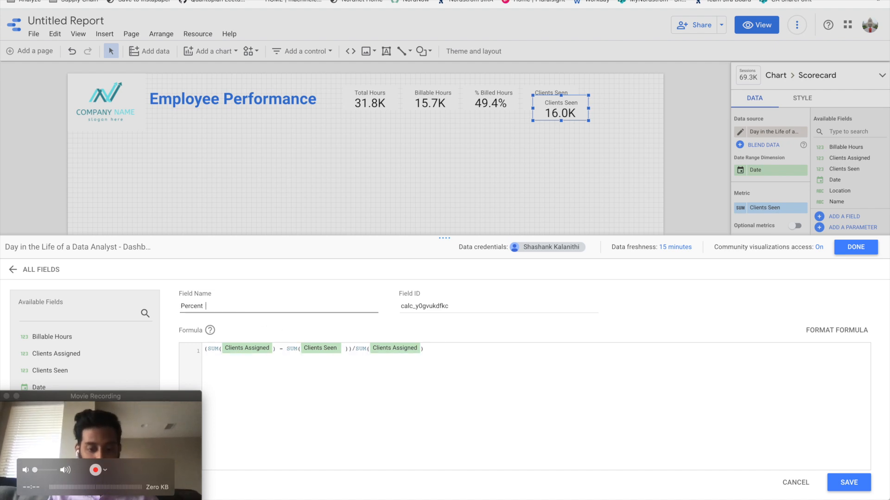
type(" Not Seen")
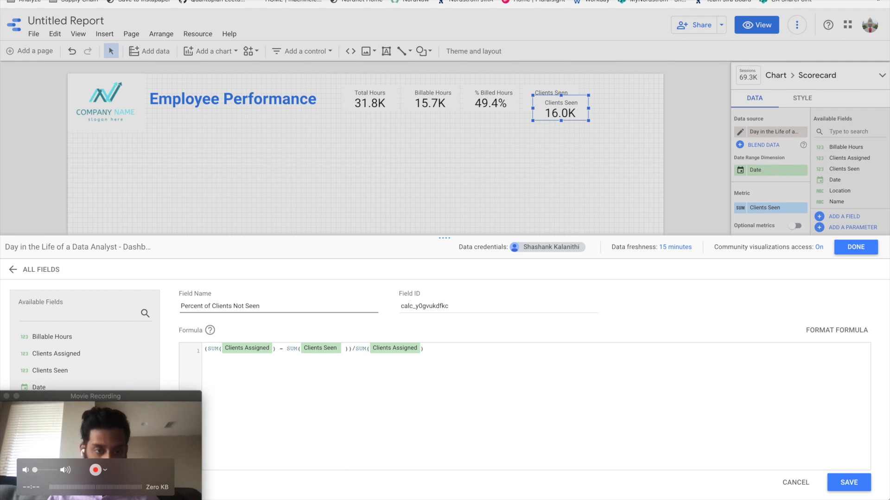
left_click(849, 482)
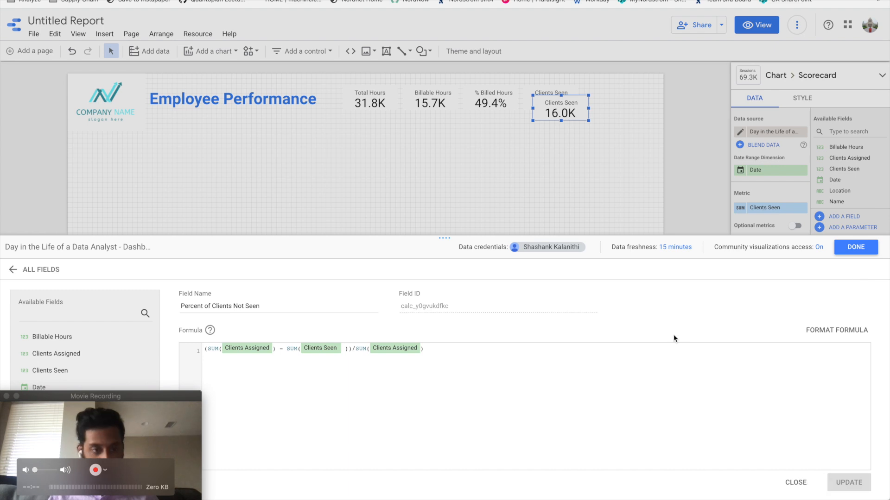
- Check the available fields, close the field editor and replace the duplicated scorecard's metric with Percent Clients Not Seen
left_click_drag(130, 397, 334, 402)
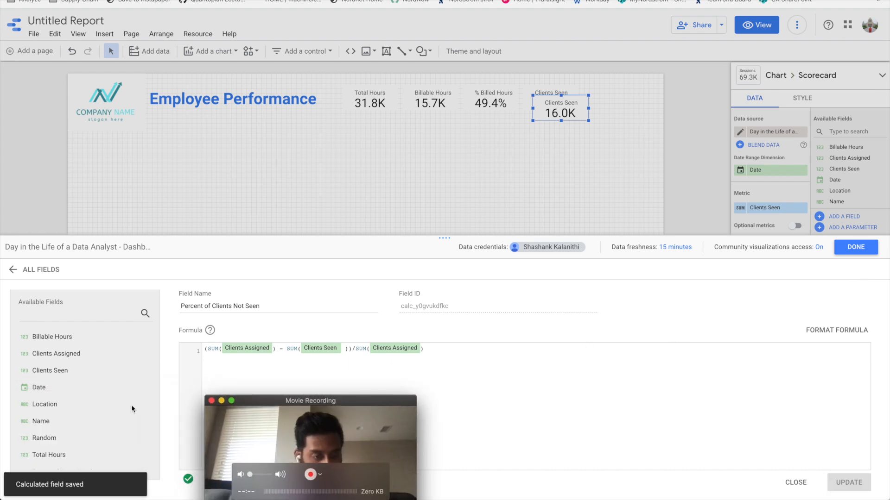
scroll(132, 409, "down", 3)
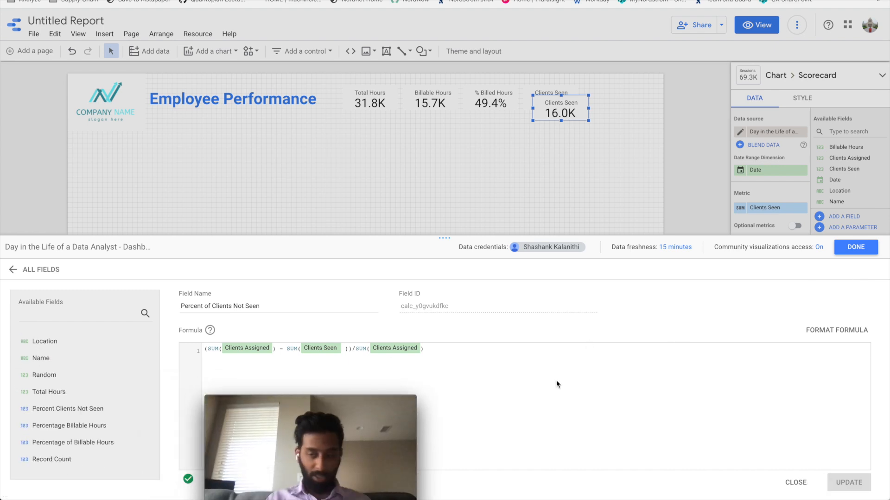
left_click(849, 251)
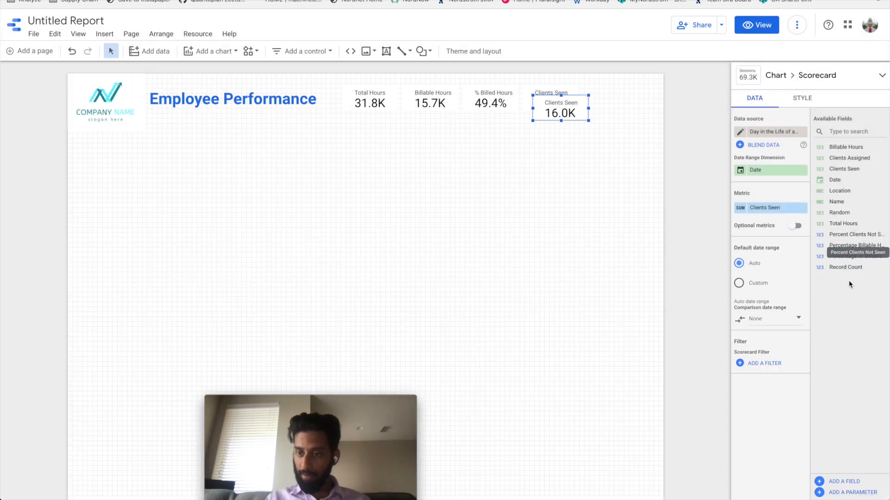
left_click_drag(860, 235, 789, 211)
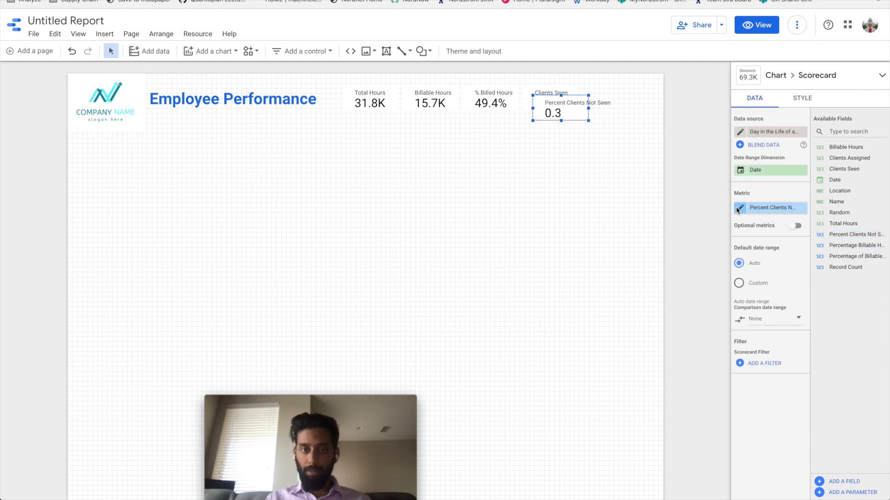
- Rename the duplicated scorecard's metric to "% Clients Not Seen"
left_click(739, 209)
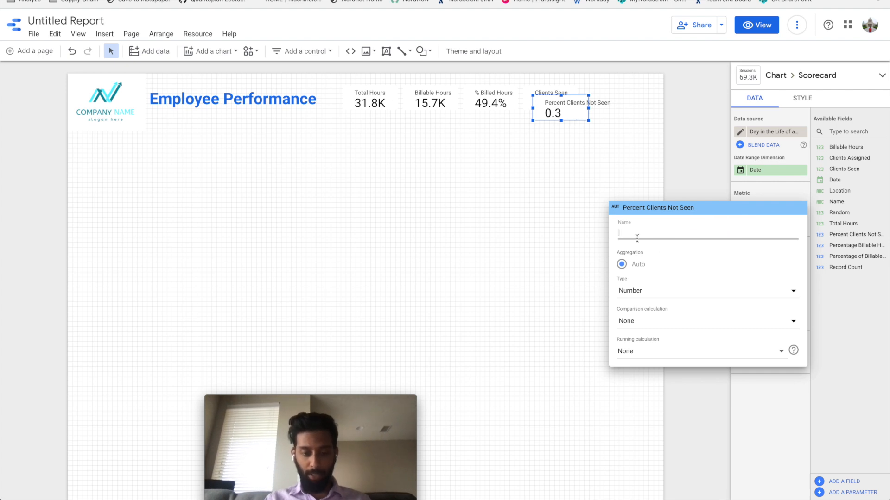
type("% Clients")
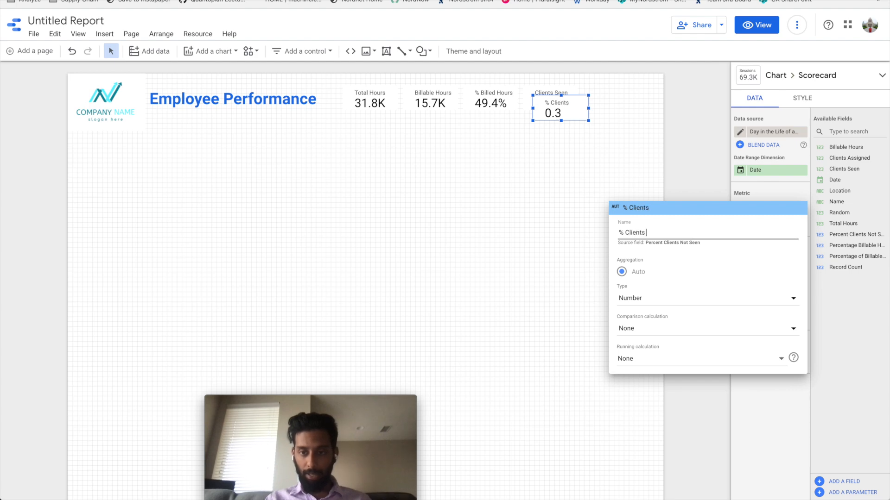
type(" Not Seen")
- Set the % Clients Not Seen metric's type to Percent and move its scorecard into the header row after Clients Seen
left_click(632, 303)
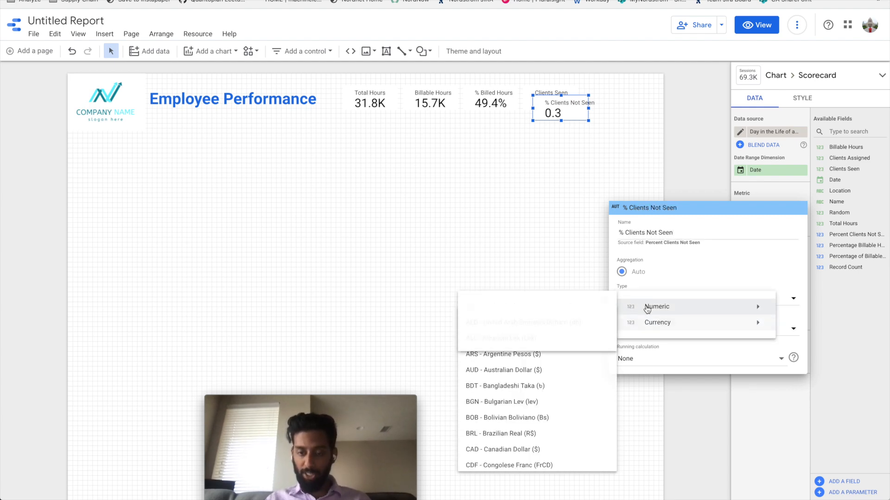
mouse_move(647, 310)
left_click(544, 320)
left_click(538, 220)
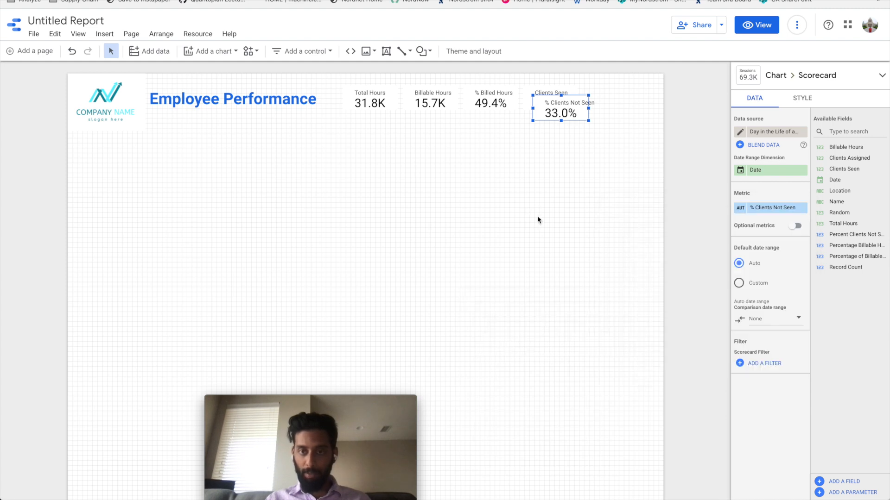
left_click_drag(582, 118, 633, 105)
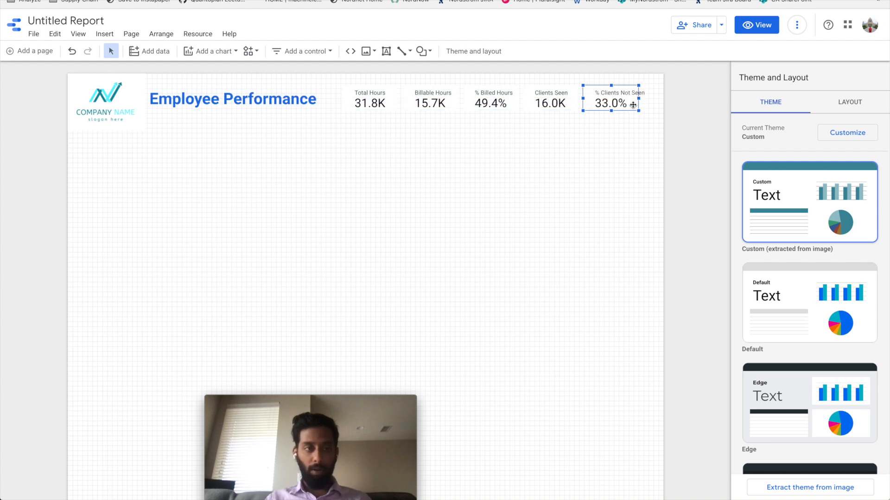
- Add a drop-down list control to the blank area below the Employee Performance title
left_click(394, 135)
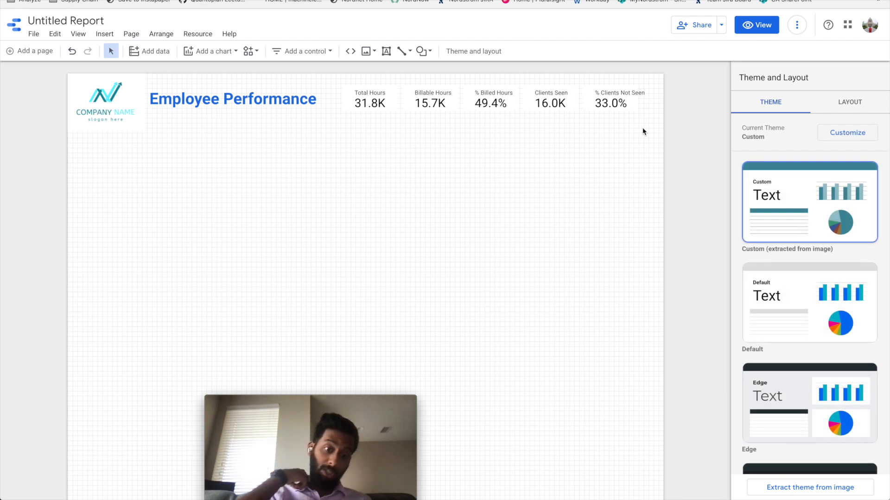
mouse_move(354, 408)
left_click_drag(354, 407, 153, 299)
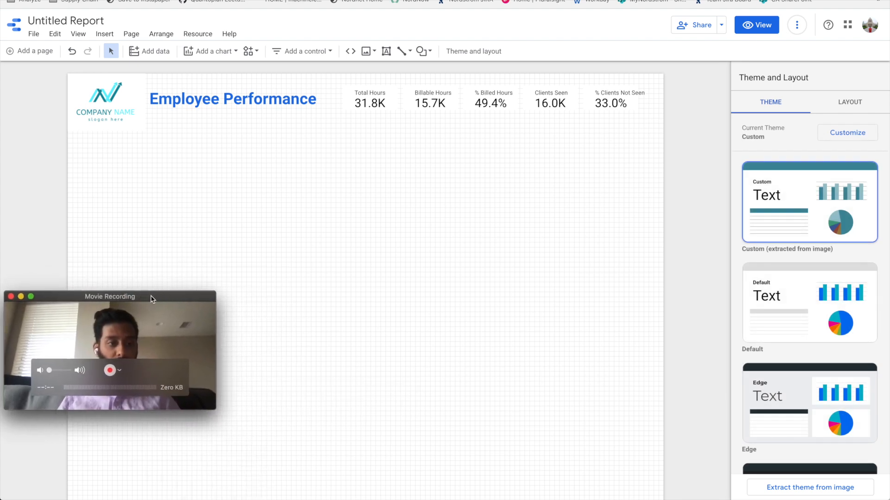
left_click(302, 51)
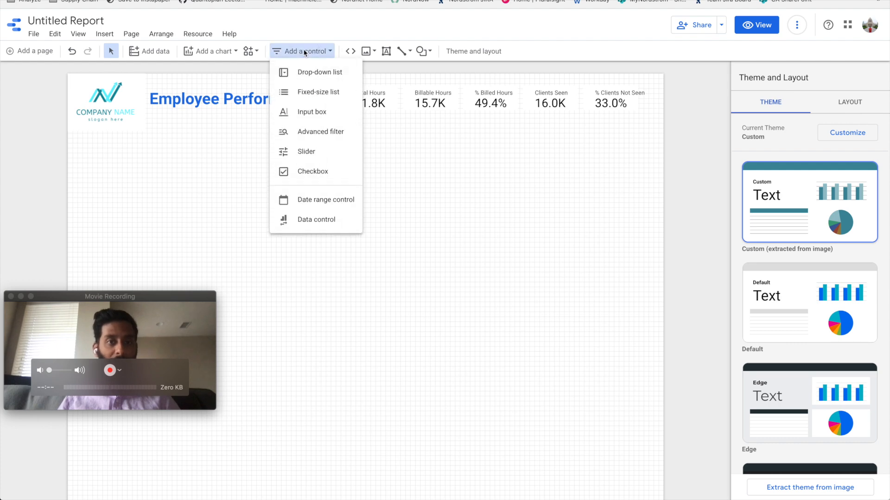
left_click(324, 74)
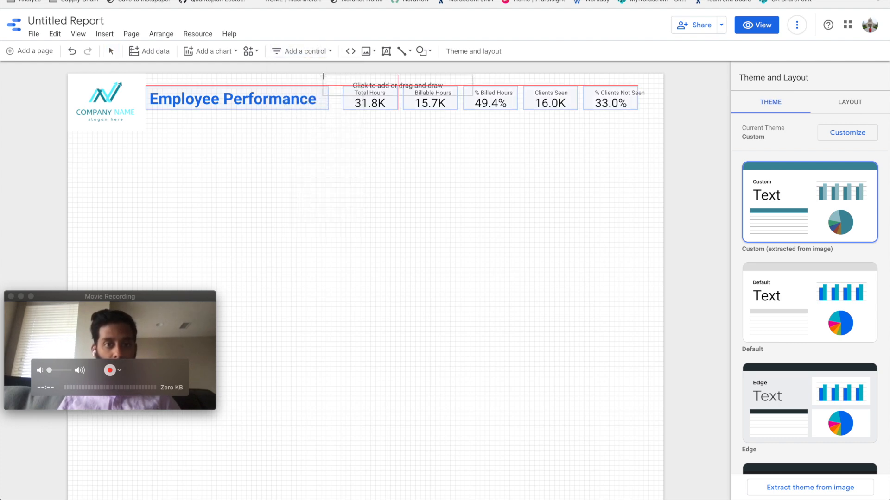
left_click(196, 149)
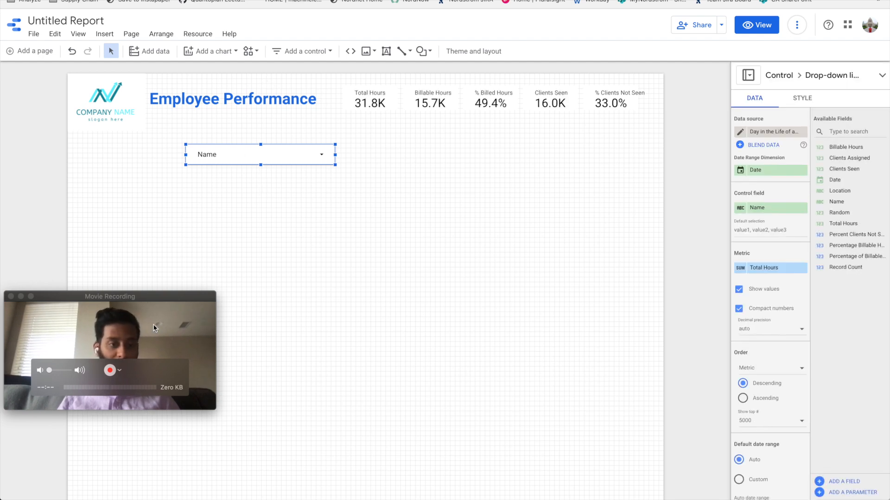
- Add two more drop-down list controls in the same row, beside the Name control
left_click(308, 52)
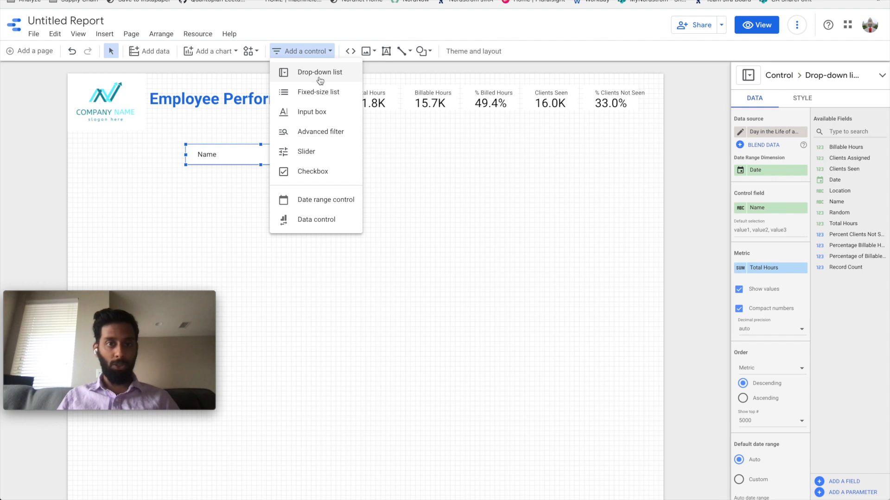
left_click(319, 80)
left_click(350, 147)
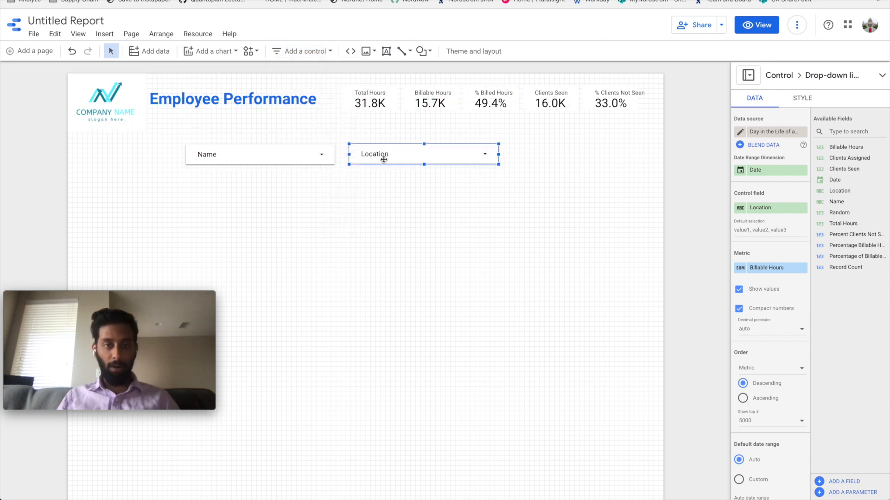
left_click(307, 52)
left_click(309, 79)
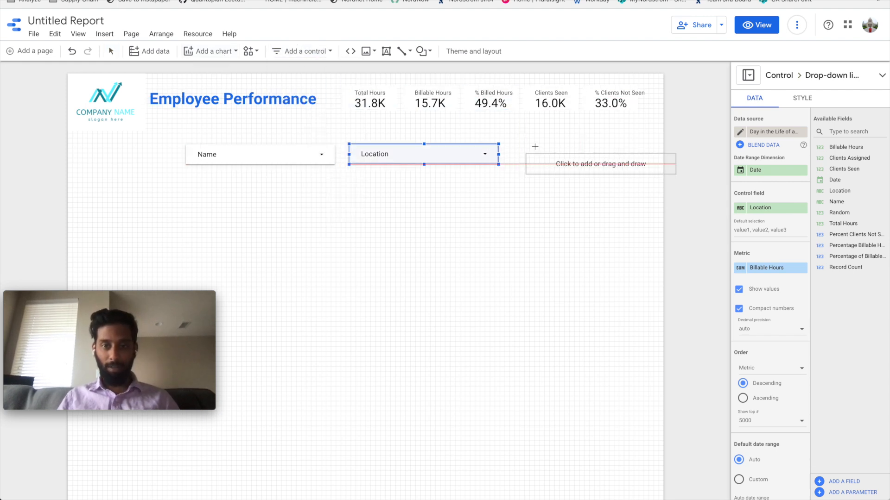
left_click(515, 144)
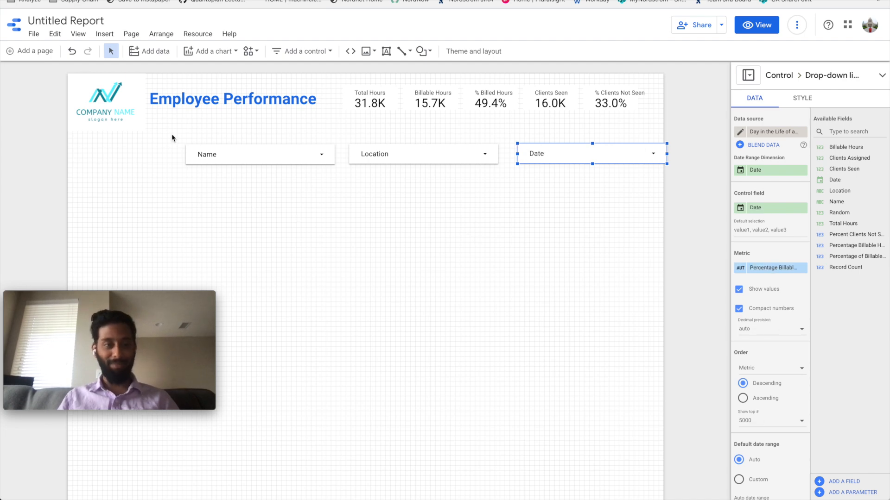
- Select the Name, Location and Date drop-downs together and move them directly beneath the title and scorecards
left_click_drag(303, 178, 689, 178)
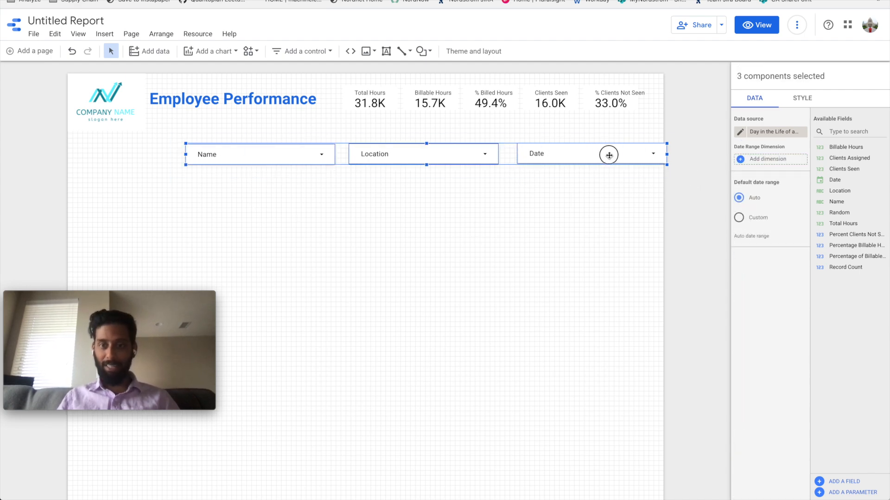
mouse_move(567, 157)
left_mouse_down()
mouse_move(555, 155)
mouse_move(568, 145)
left_mouse_up()
left_click(534, 199)
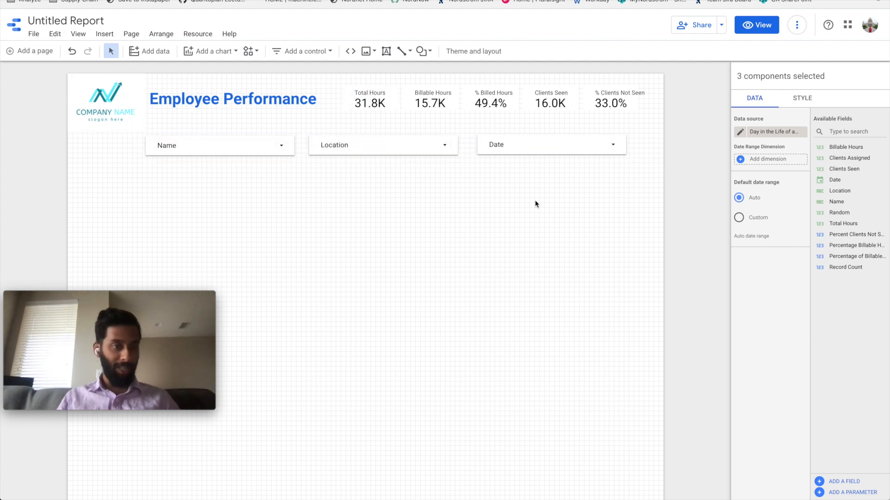
left_click_drag(645, 185, 137, 119)
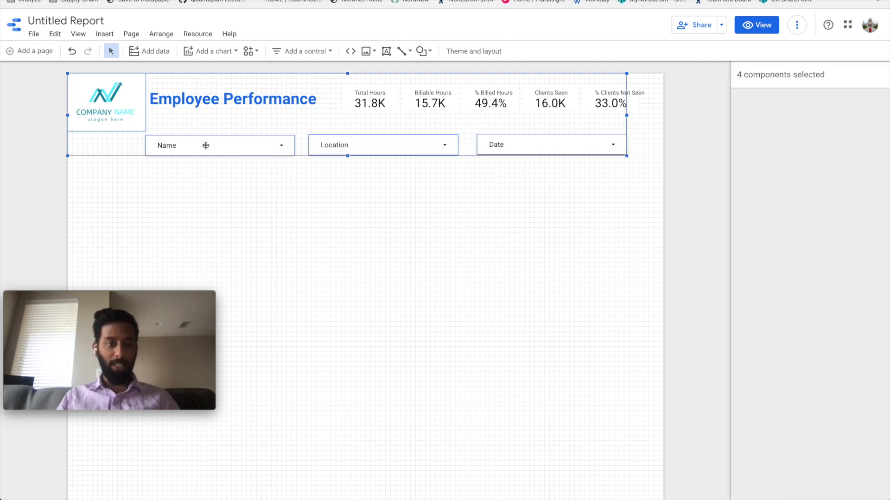
left_click(258, 173)
left_click(520, 196)
left_click_drag(519, 196, 278, 132)
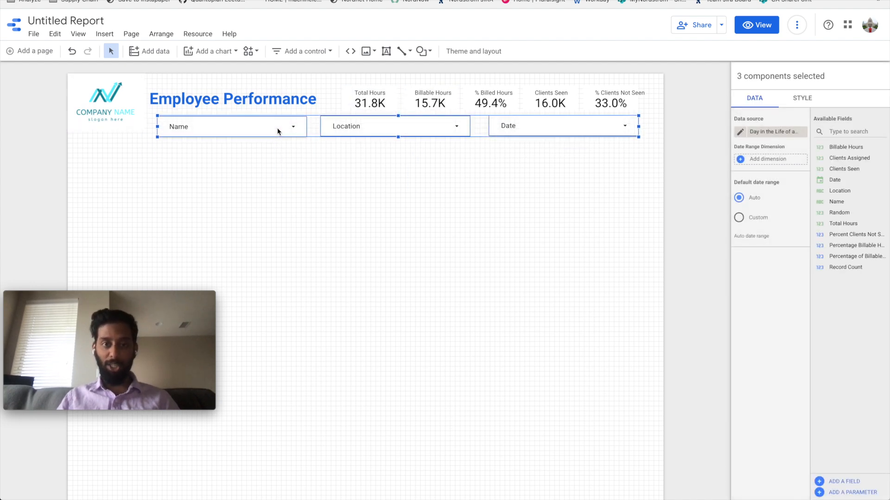
left_click(356, 219)
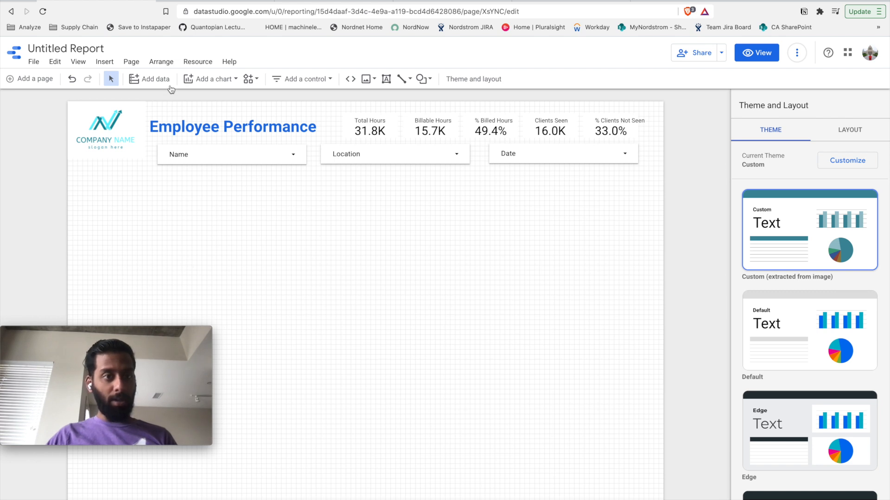
left_click(237, 79)
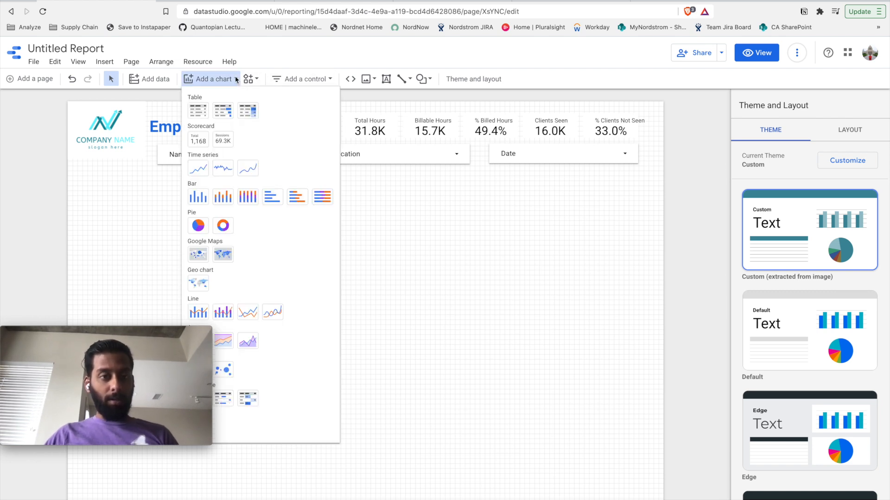
left_click(224, 113)
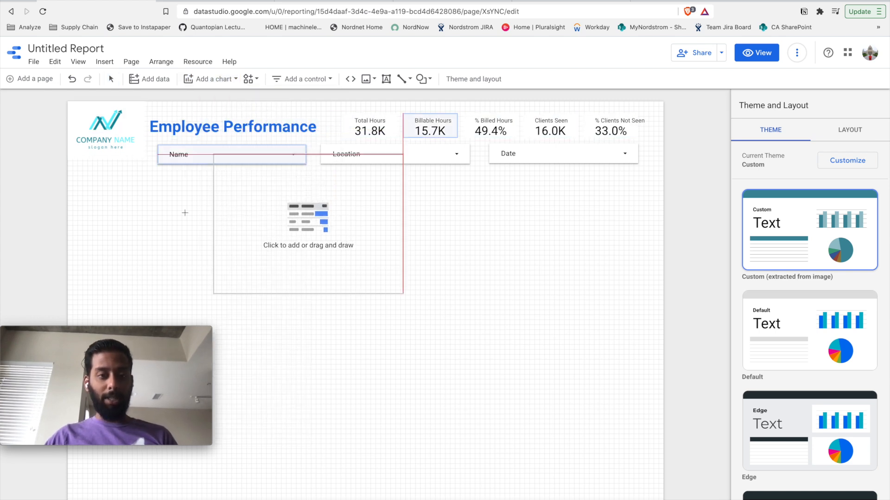
mouse_move(73, 176)
left_mouse_down()
mouse_move(171, 276)
mouse_move(277, 472)
mouse_move(350, 499)
left_mouse_up()
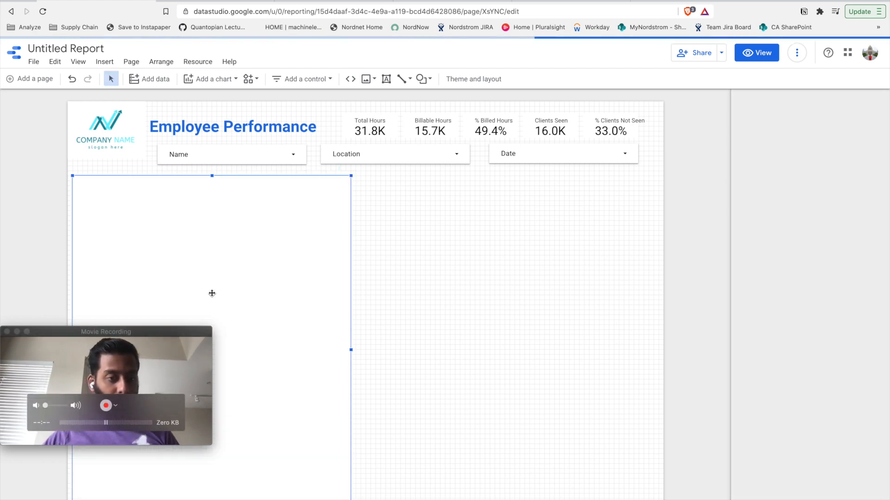
left_click(150, 333)
left_click_drag(151, 333, 725, 1)
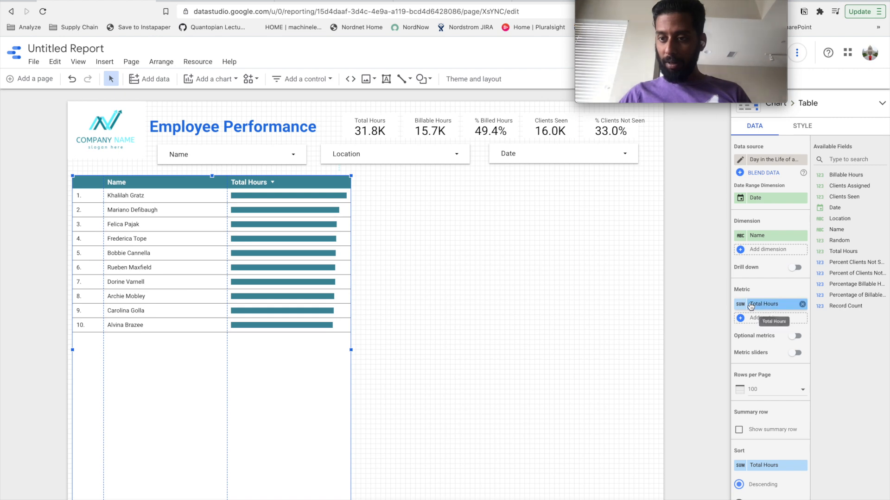
key("ctrl+Up")
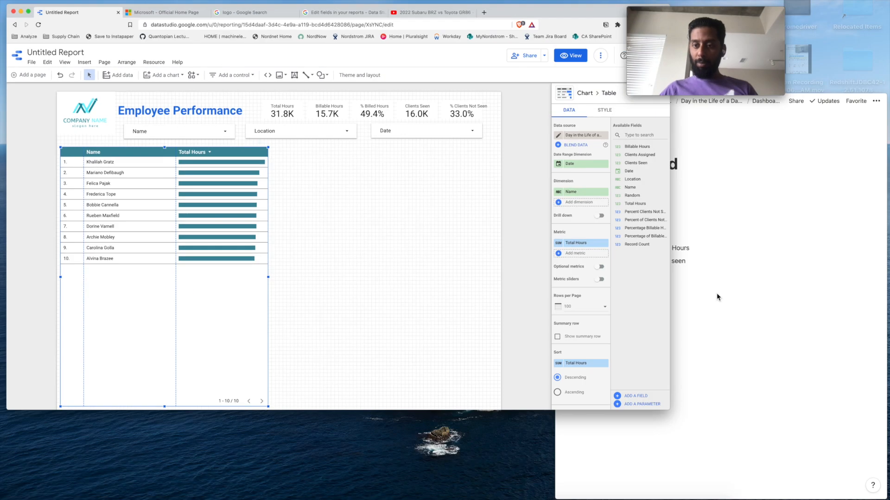
left_click(744, 233)
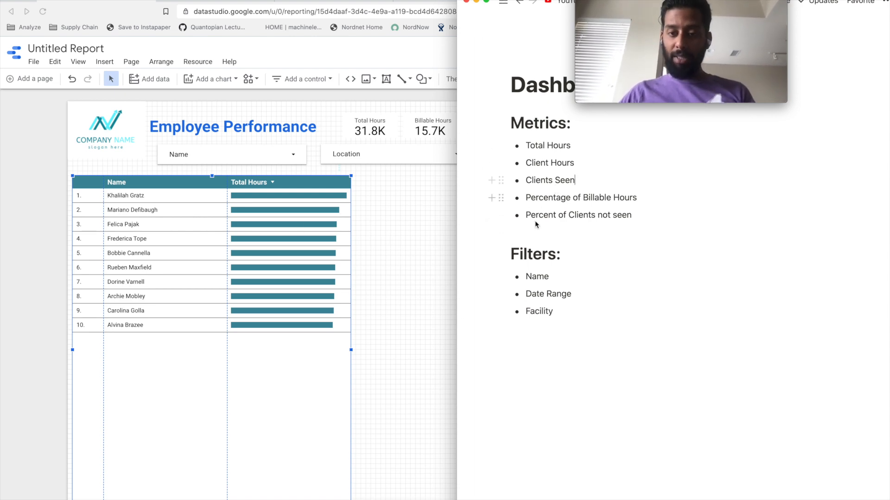
left_click(413, 249)
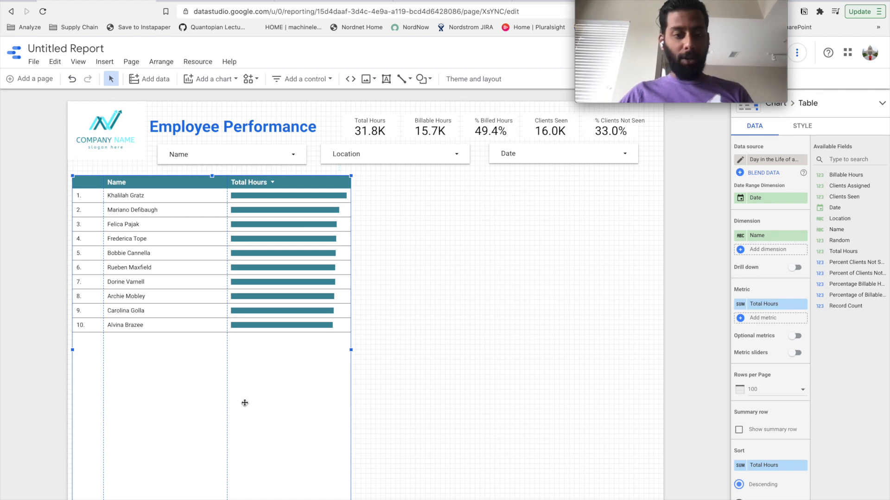
key("Delete")
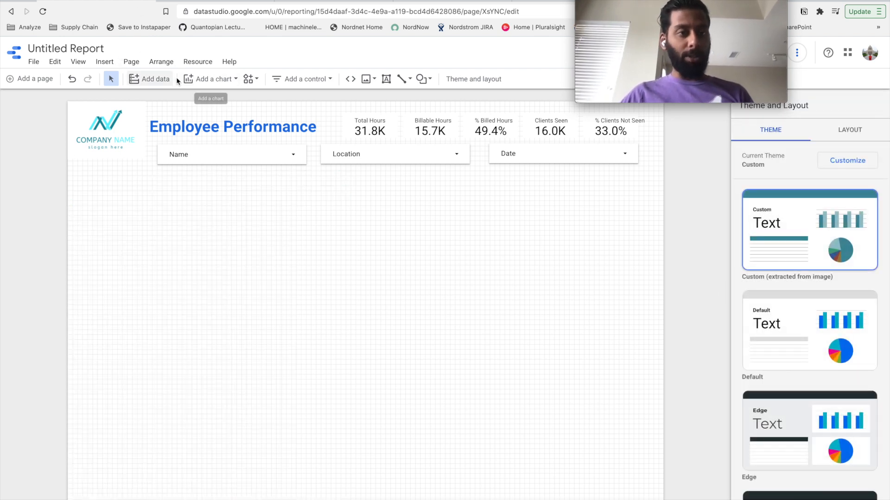
- Draw a plain table on the left half of the page and move it up just below the filter controls
left_click(210, 79)
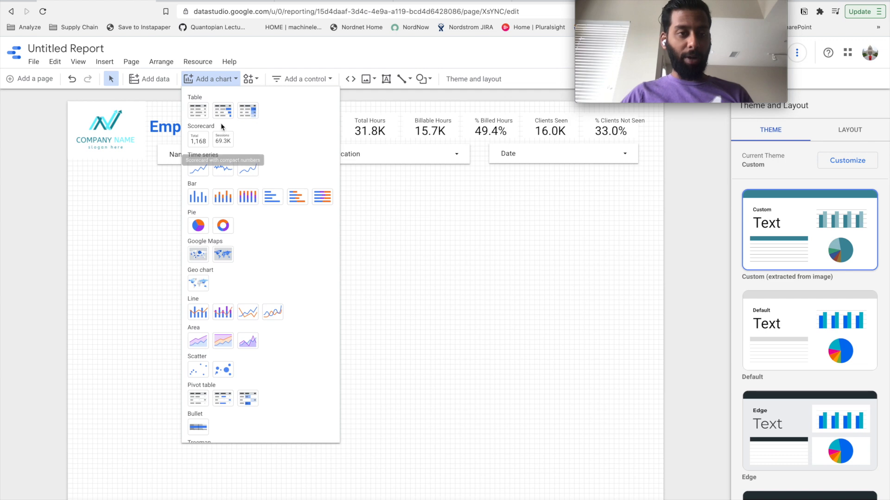
left_click(199, 111)
left_click_drag(86, 192, 363, 499)
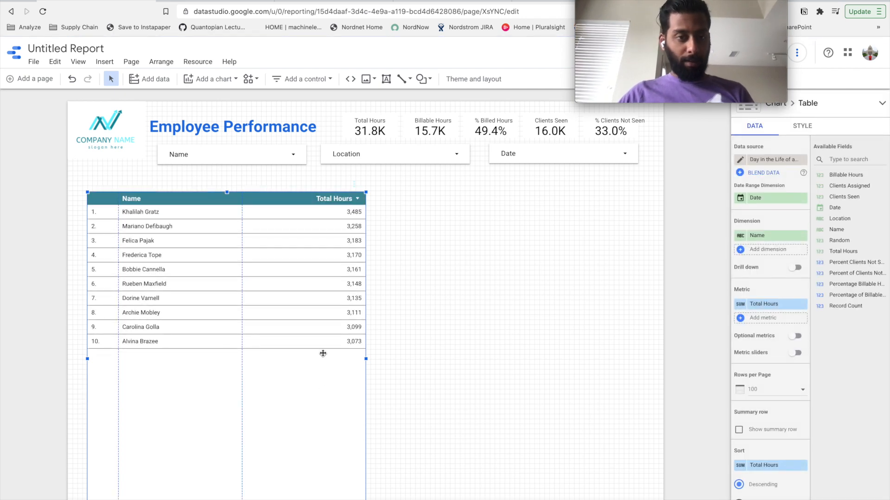
left_click_drag(317, 359, 316, 351)
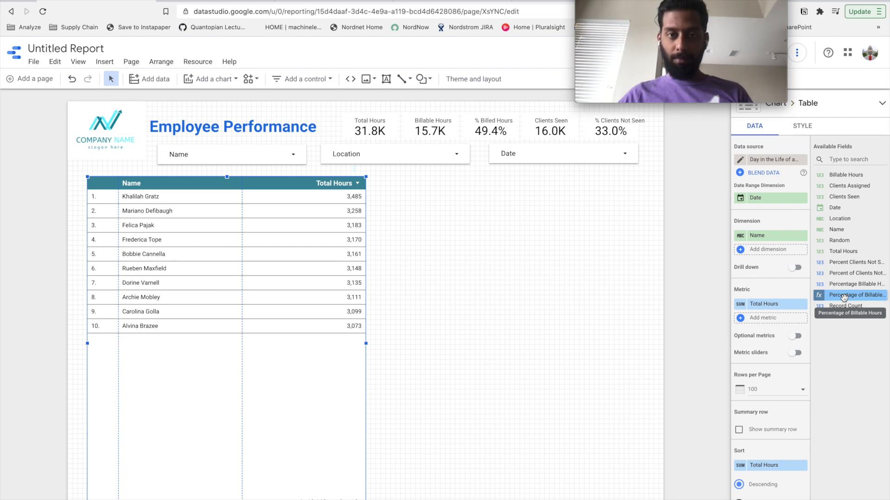
- Review the metrics listed in the Dashboard notes and add Billable Hours as the table's second metric
key("ctrl+Up")
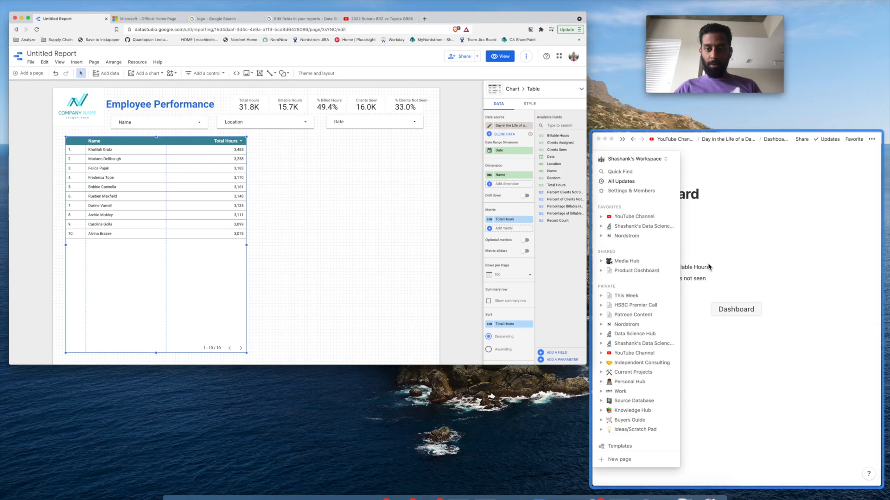
left_click(716, 273)
left_click(690, 323)
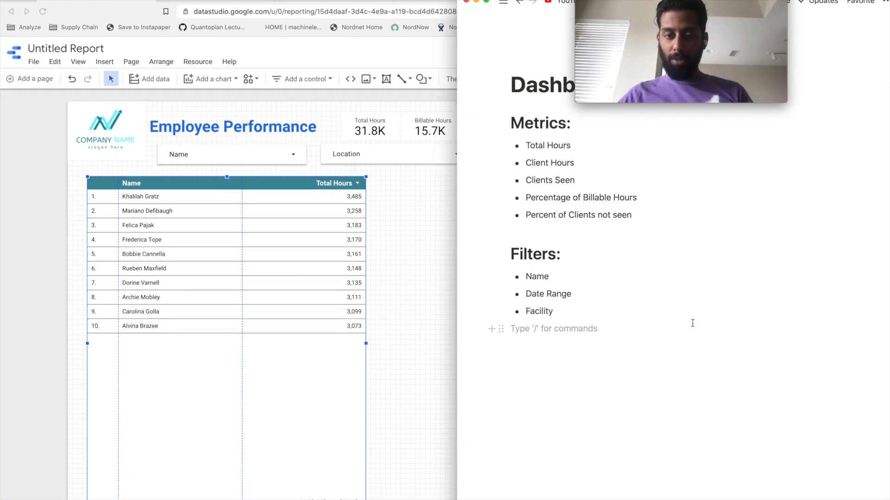
left_click(303, 379)
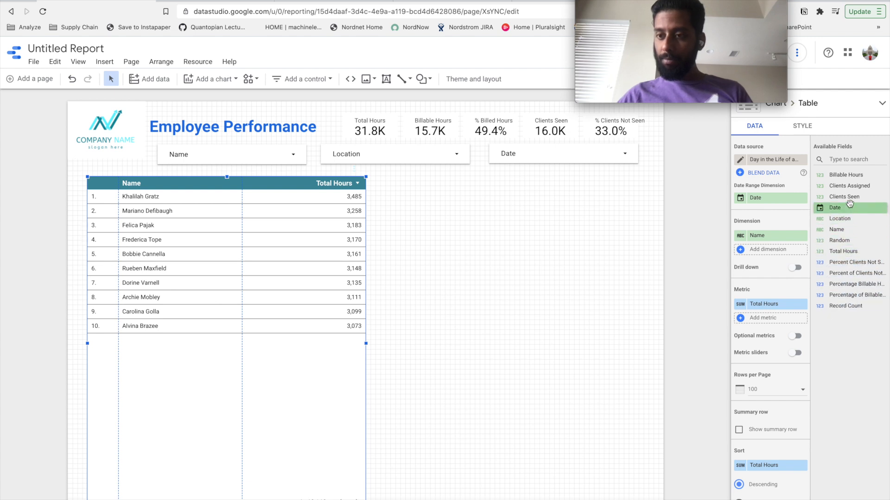
left_click(854, 177)
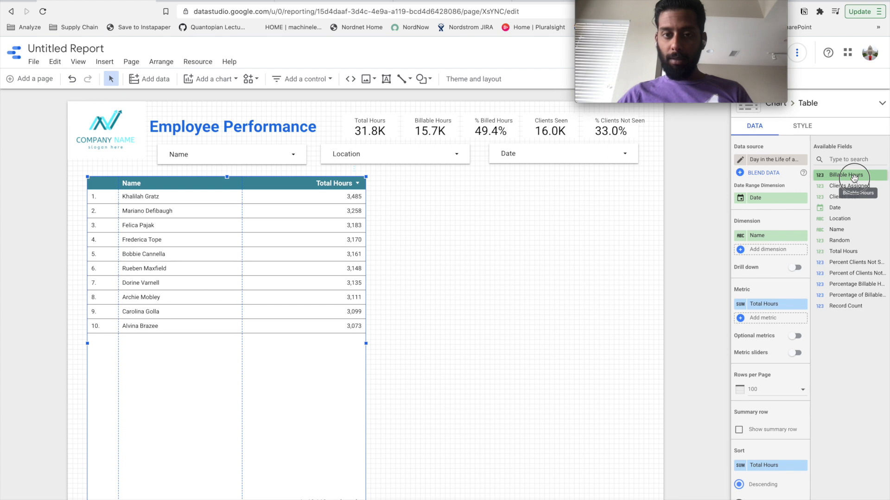
left_click_drag(854, 177, 790, 318)
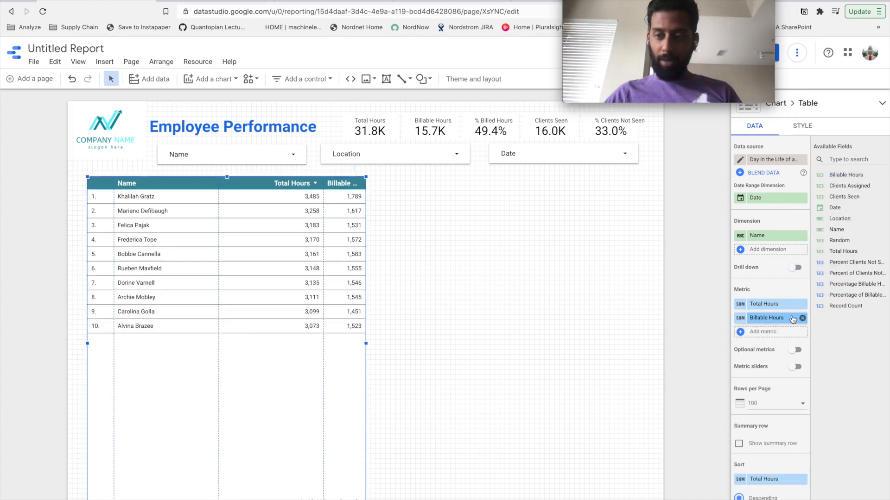
- Add Percentage Billable Hours as the table's third metric and set its type to Percent
left_click(864, 286)
left_click_drag(864, 286, 783, 333)
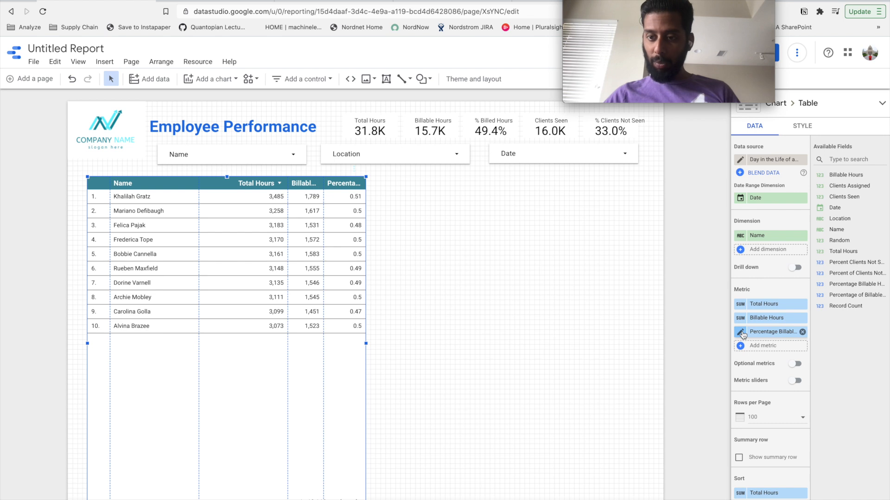
left_click(783, 332)
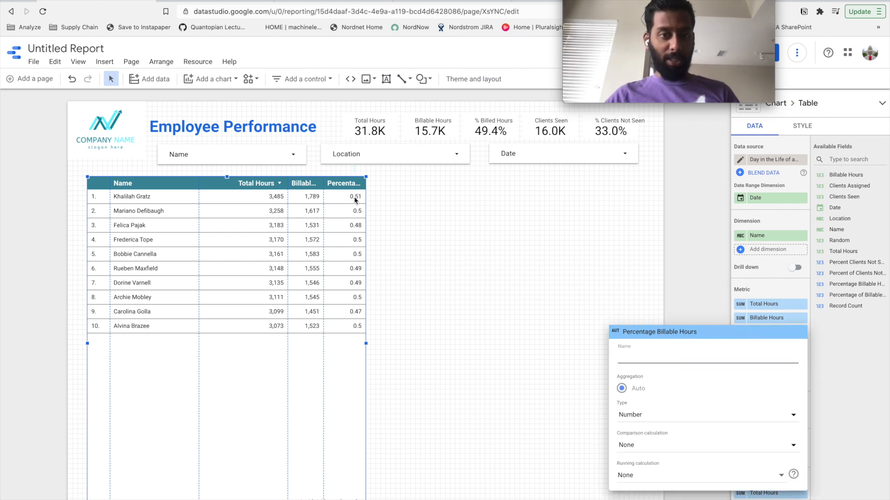
left_click(649, 417)
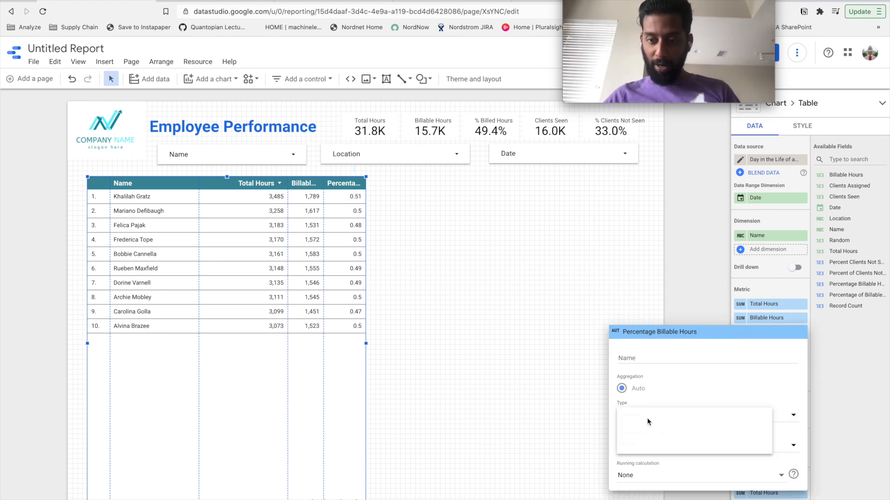
mouse_move(641, 421)
left_click(552, 440)
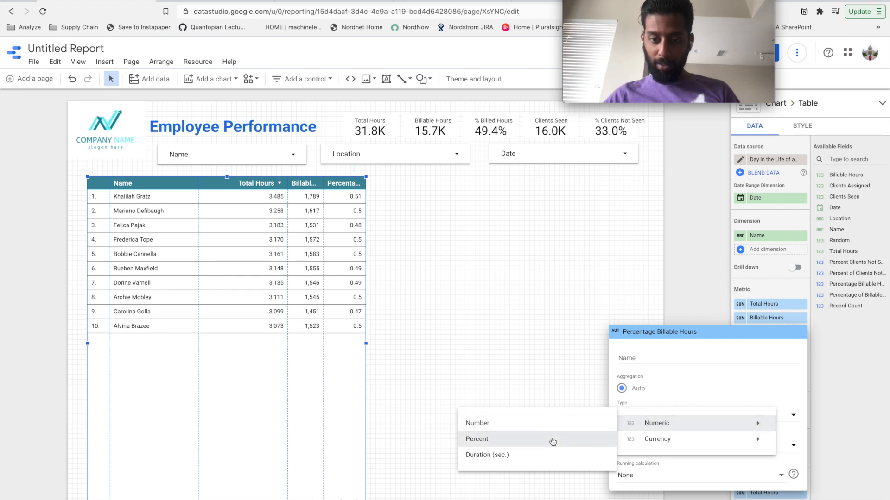
left_click(616, 258)
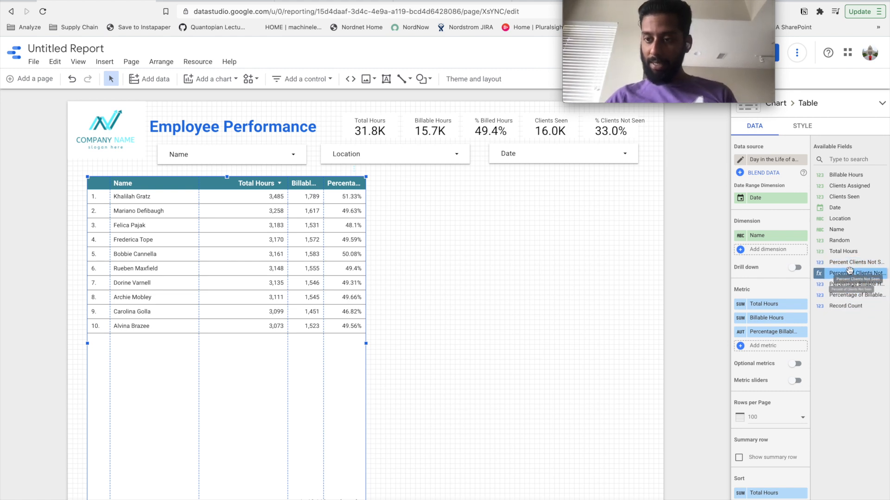
- Add Percent Clients Not Seen as the table's fourth metric and set its type to Percent
left_click_drag(845, 262, 784, 347)
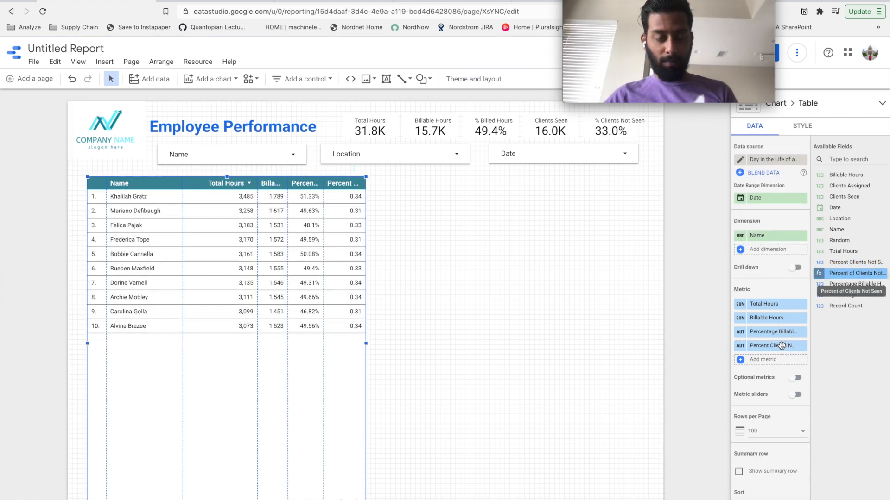
left_click(743, 346)
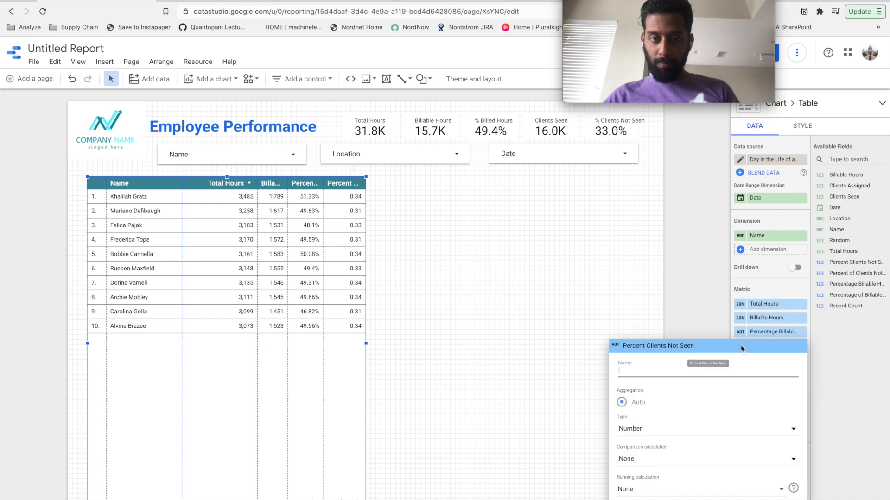
left_click(646, 429)
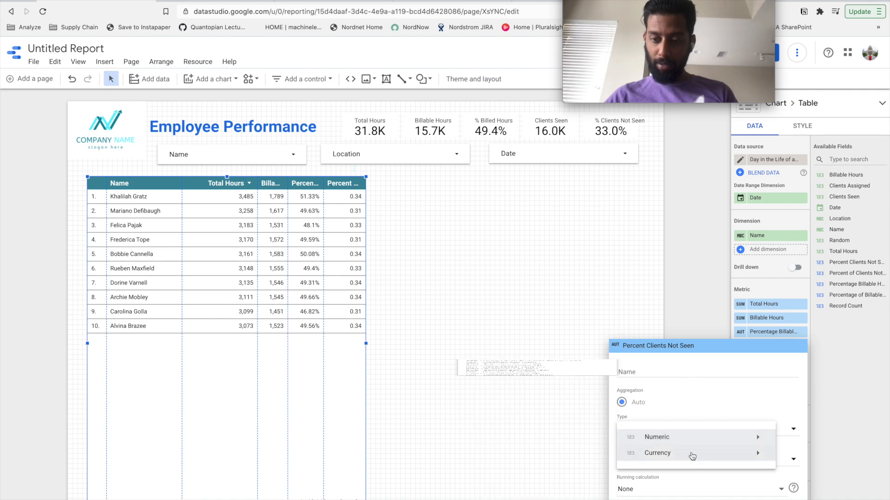
mouse_move(683, 437)
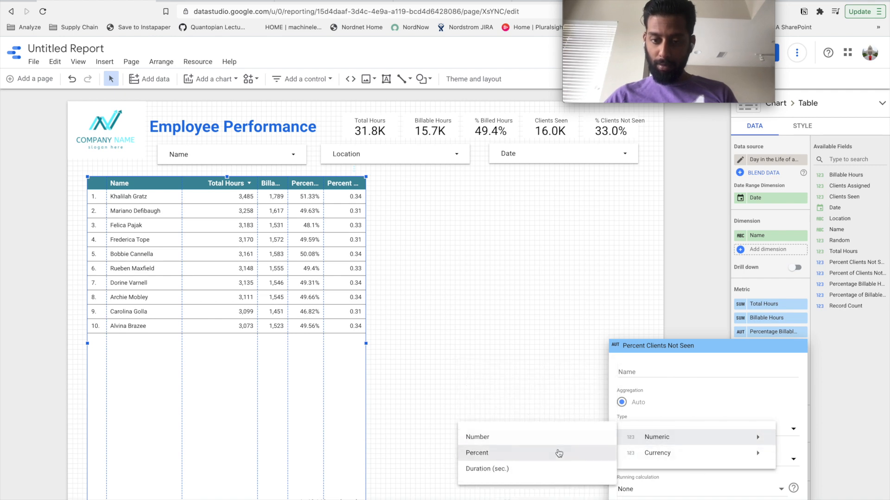
left_click(559, 453)
left_click(239, 429)
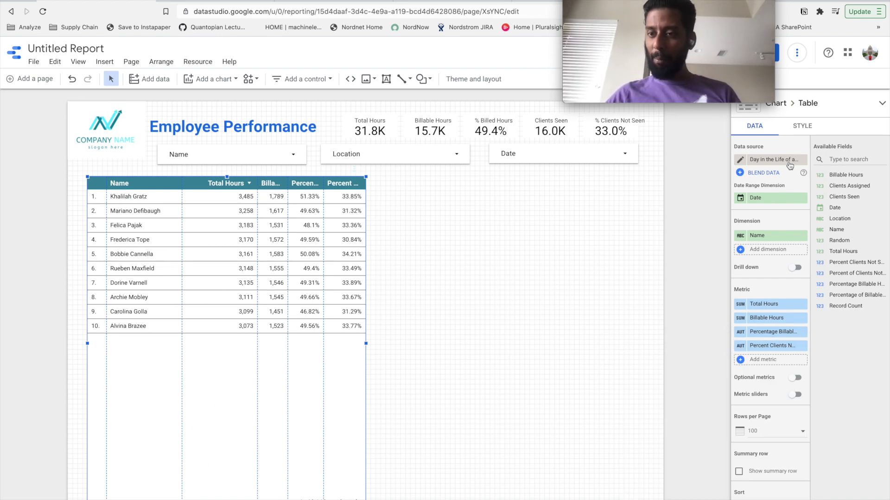
- Wrap the text in the table's header and hide the row numbers in its body
left_click(802, 125)
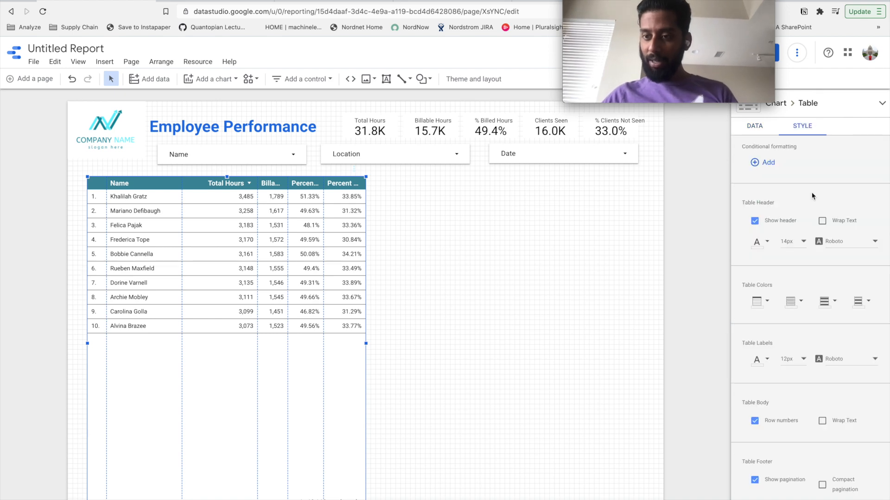
left_click(823, 222)
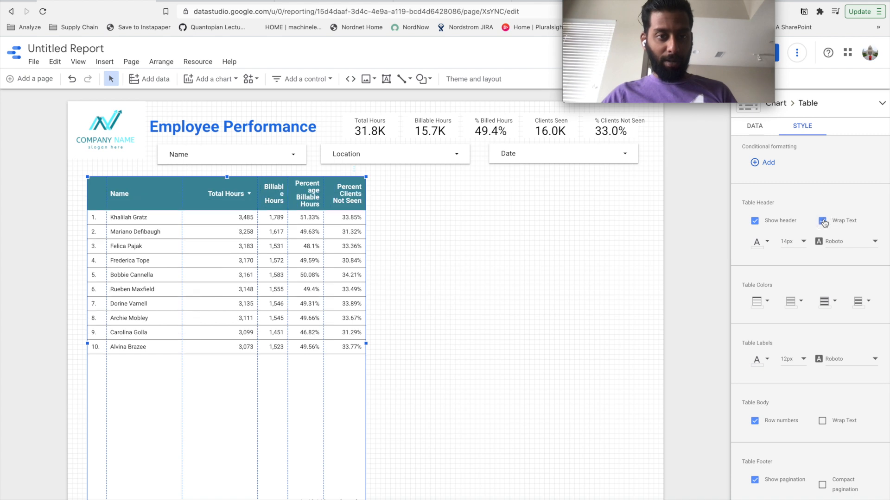
scroll(793, 320, "down", 2)
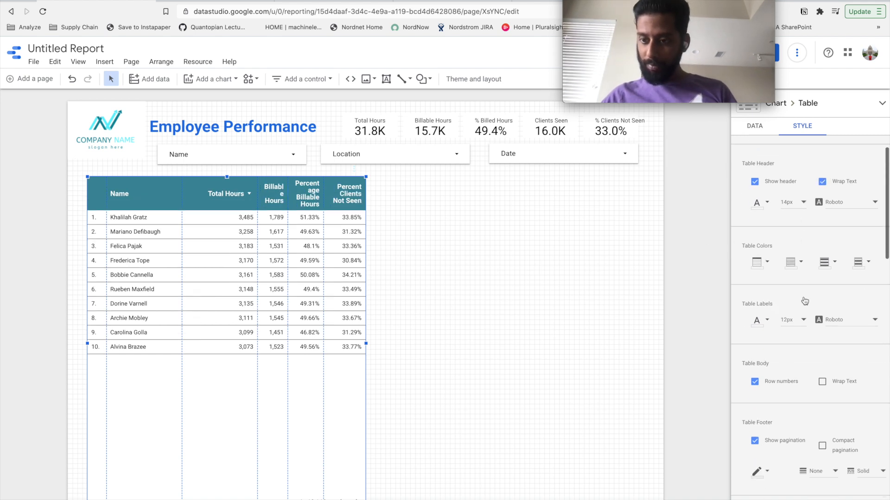
left_click(754, 362)
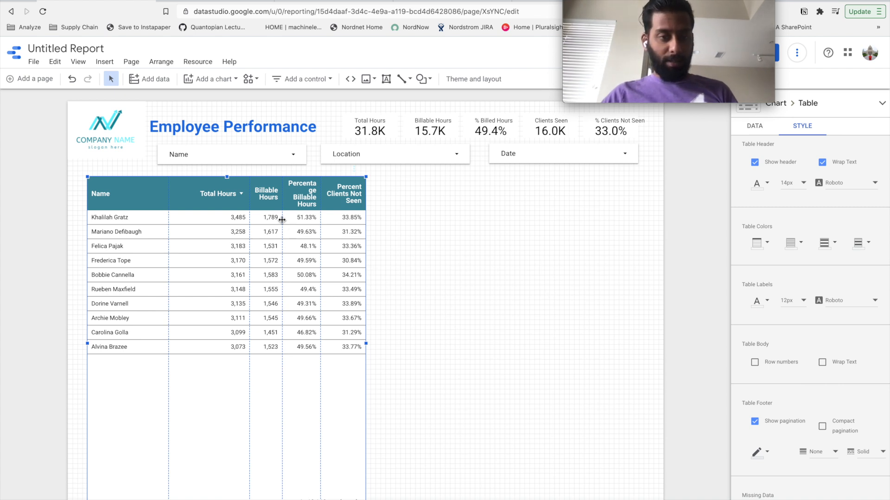
- Narrow the table's Name, Total Hours and Billable Hours columns so the two percentage columns get more room for their headers
left_click_drag(249, 201, 227, 200)
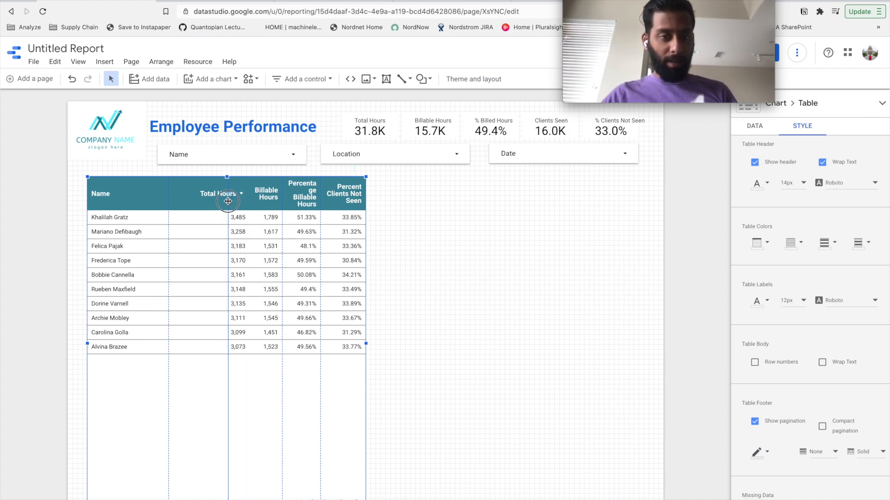
left_click_drag(282, 198, 274, 197)
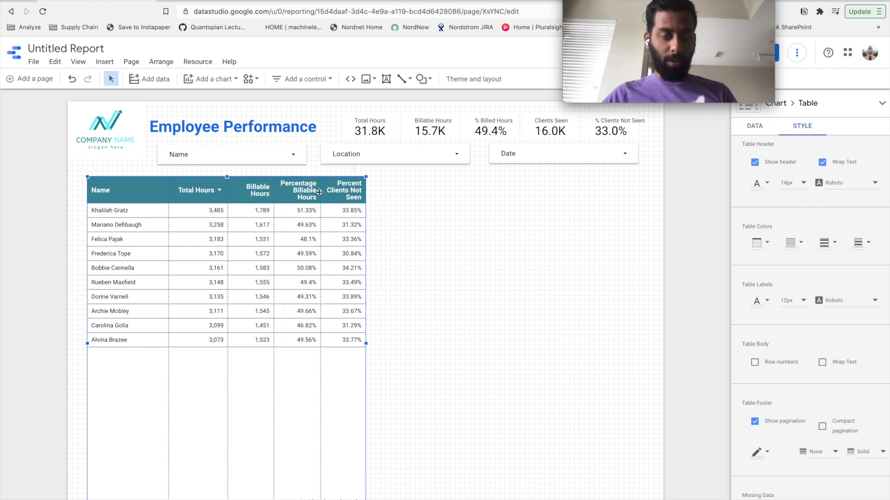
left_click_drag(168, 193, 149, 193)
left_click_drag(228, 189, 205, 193)
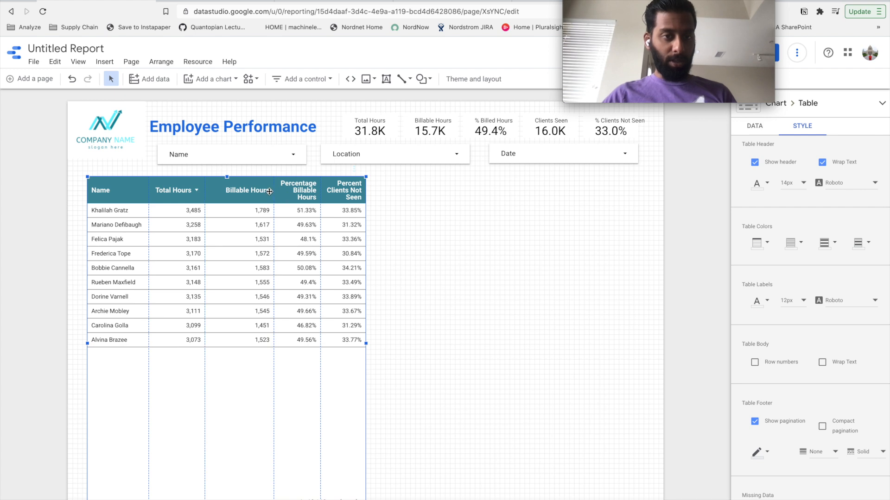
left_click_drag(274, 190, 260, 191)
left_click_drag(320, 193, 254, 198)
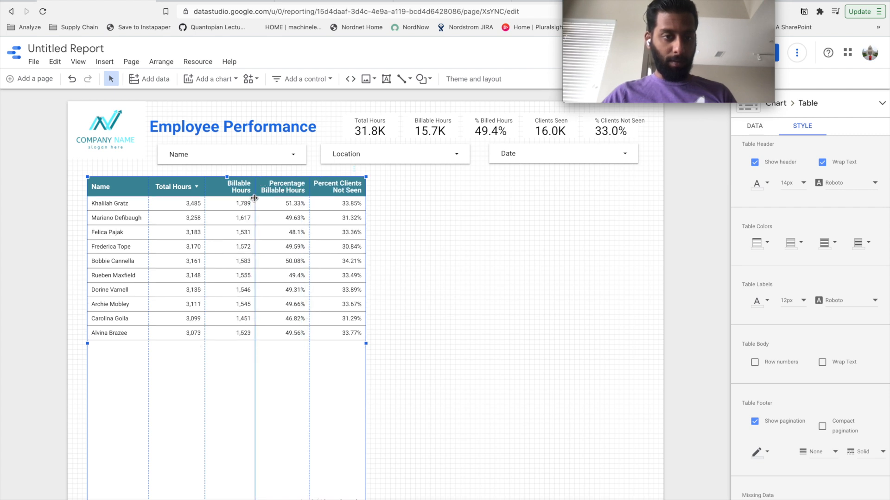
left_click(387, 250)
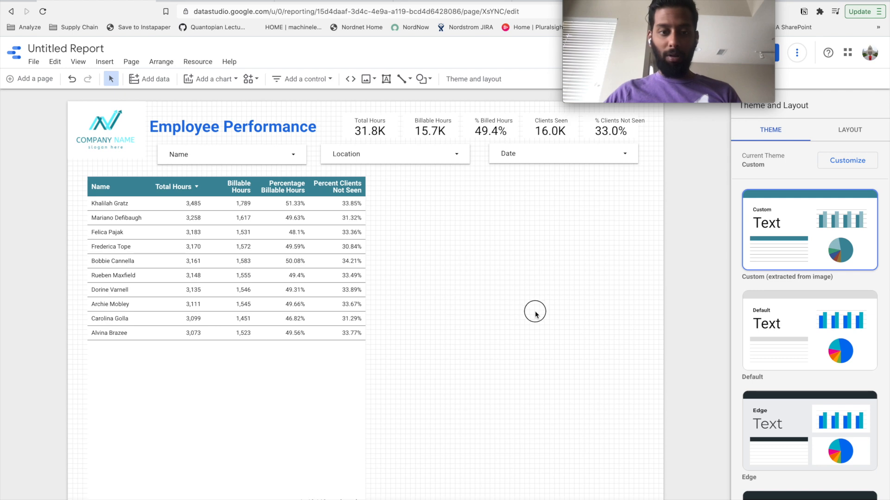
- Draw a time series chart beside the table, below the filters, and enlarge it to line up with the Date filter's outer edge
left_click(226, 79)
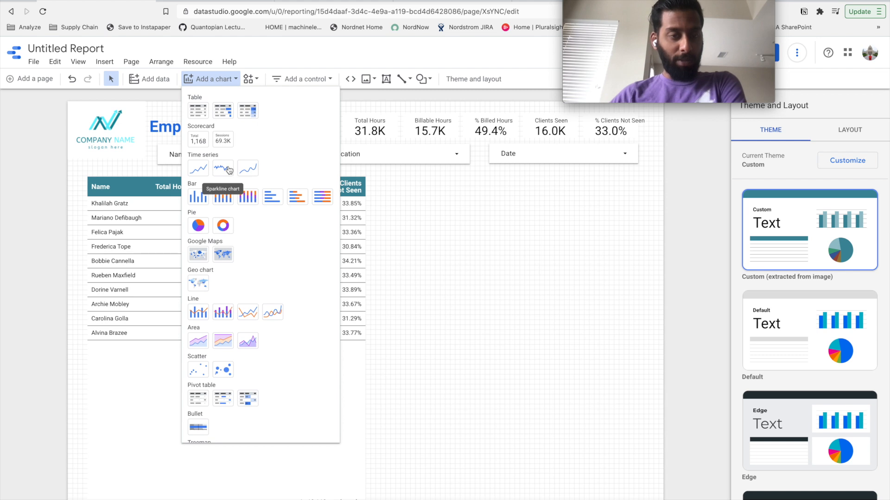
left_click(199, 172)
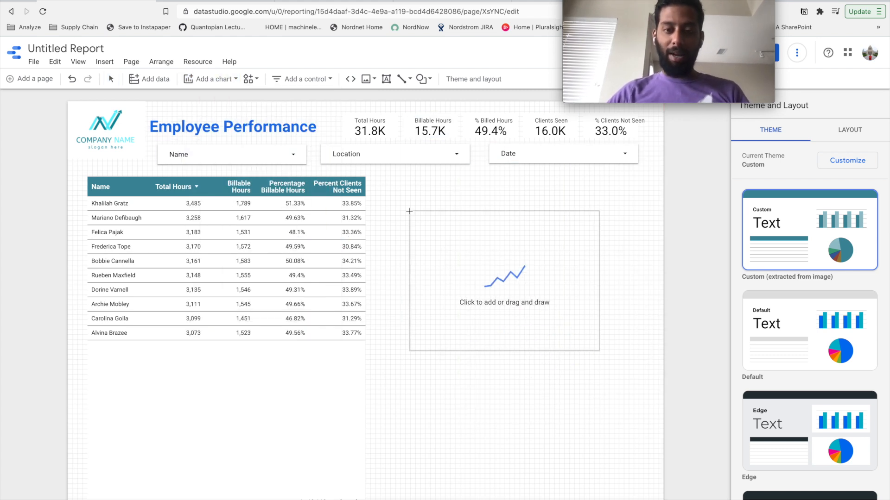
left_click_drag(382, 183, 609, 332)
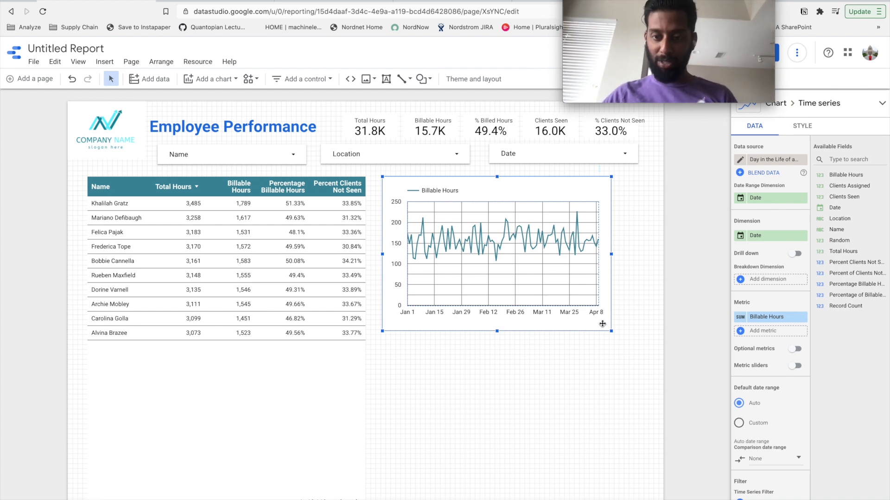
left_click_drag(612, 331, 603, 350)
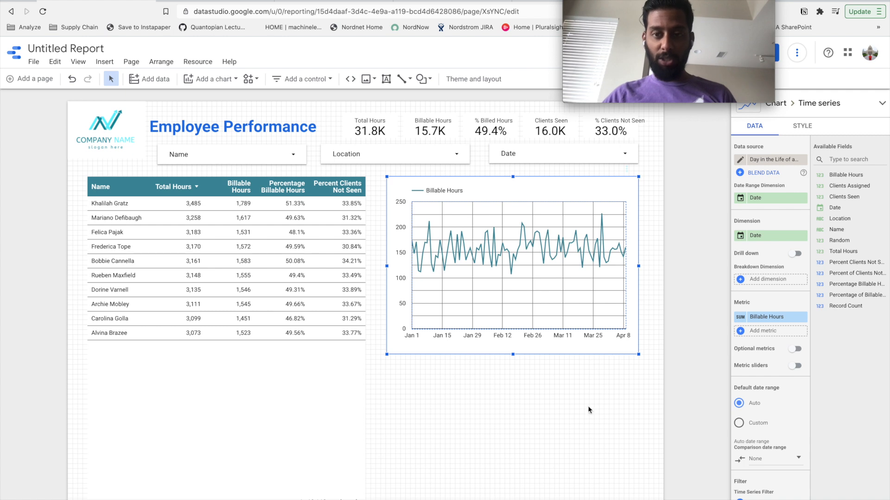
left_click(602, 358)
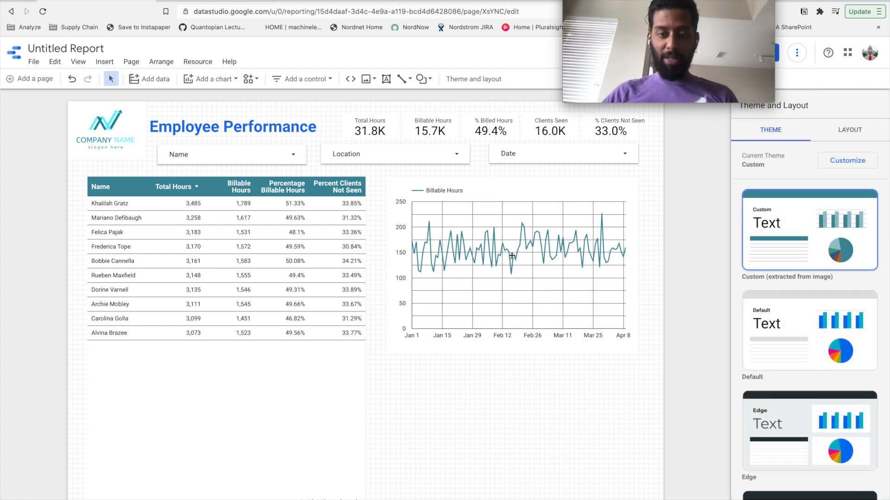
left_click(524, 192)
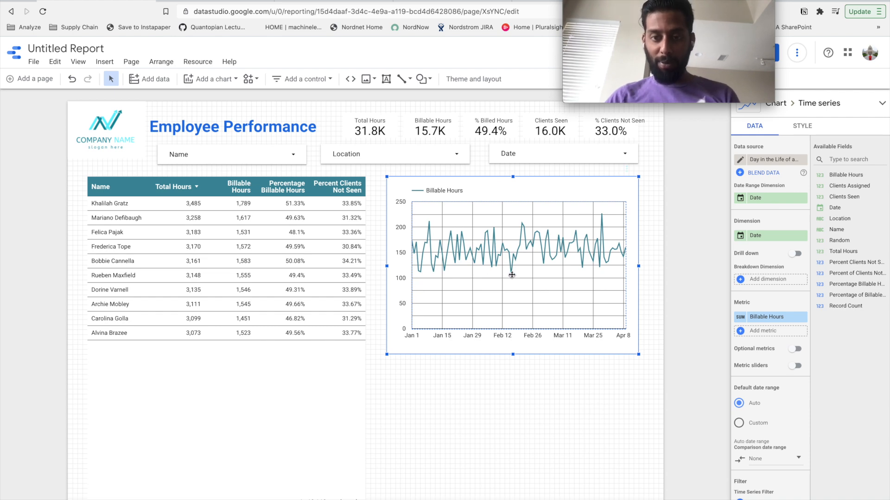
left_click(496, 373)
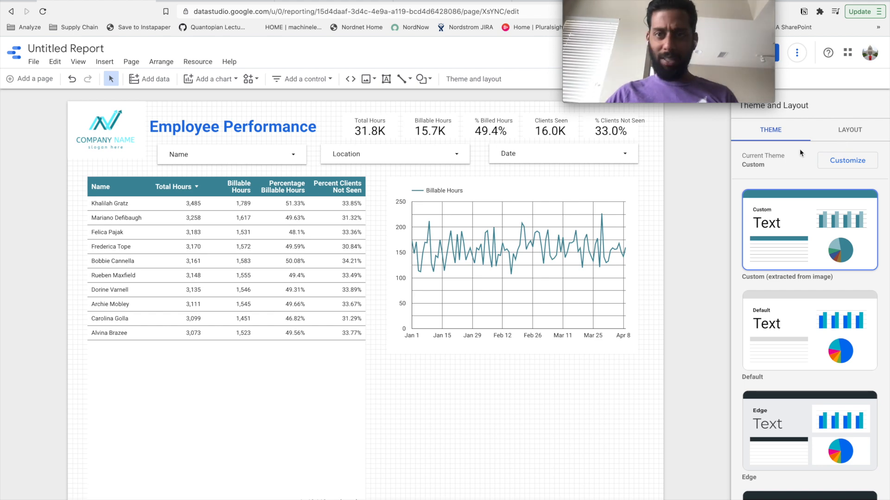
- Place a column chart beneath the time series, set its dimension to Location, and resize it to match the width of the chart above
left_click(217, 81)
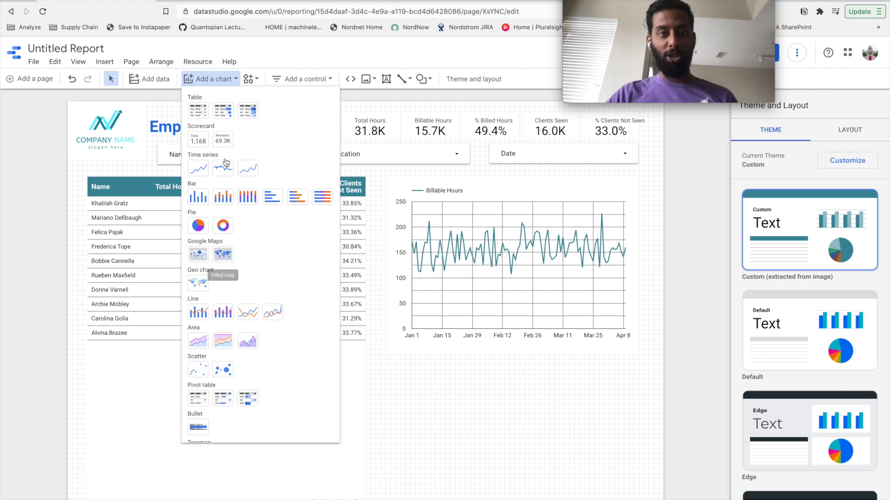
left_click(205, 200)
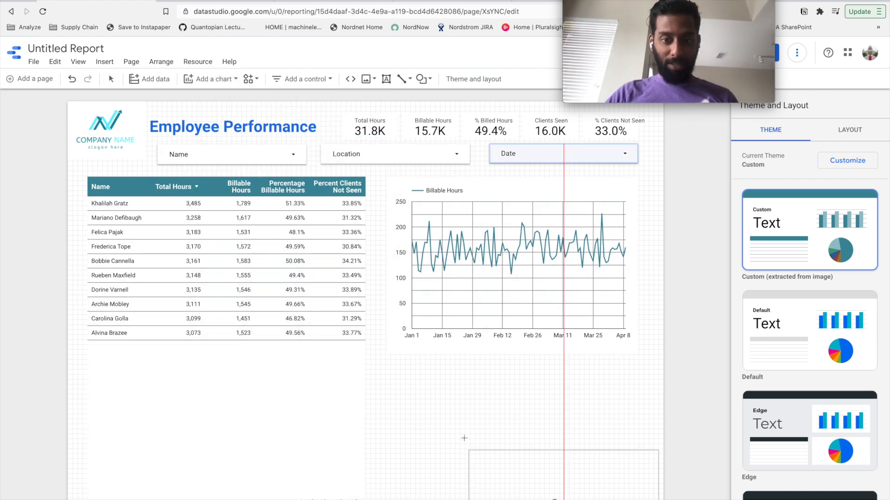
left_click(419, 392)
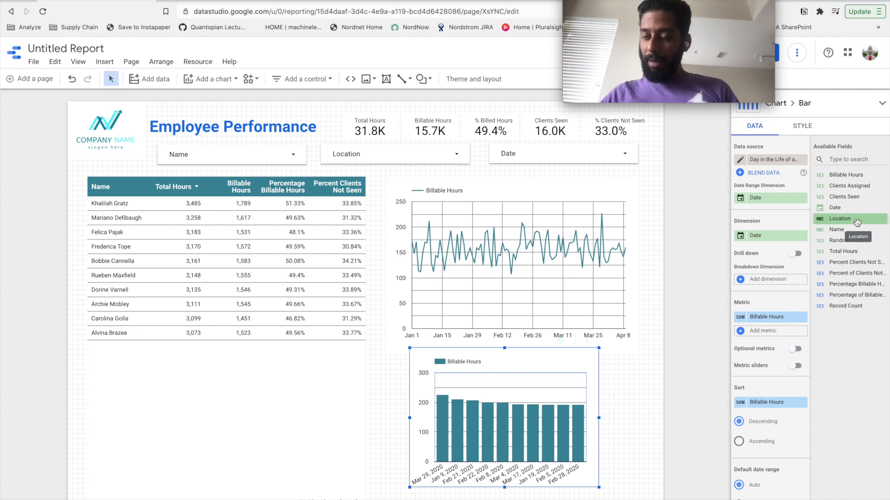
left_click_drag(857, 222, 792, 238)
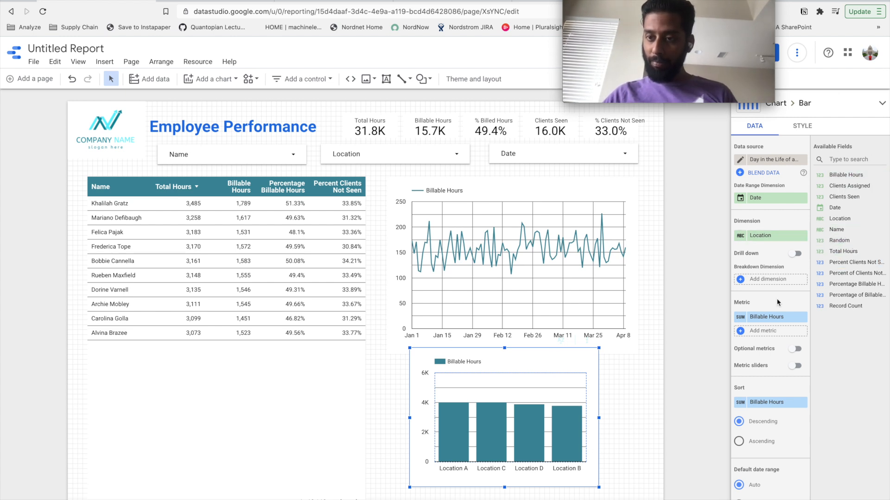
scroll(778, 302, "down", 6)
scroll(777, 302, "up", 6)
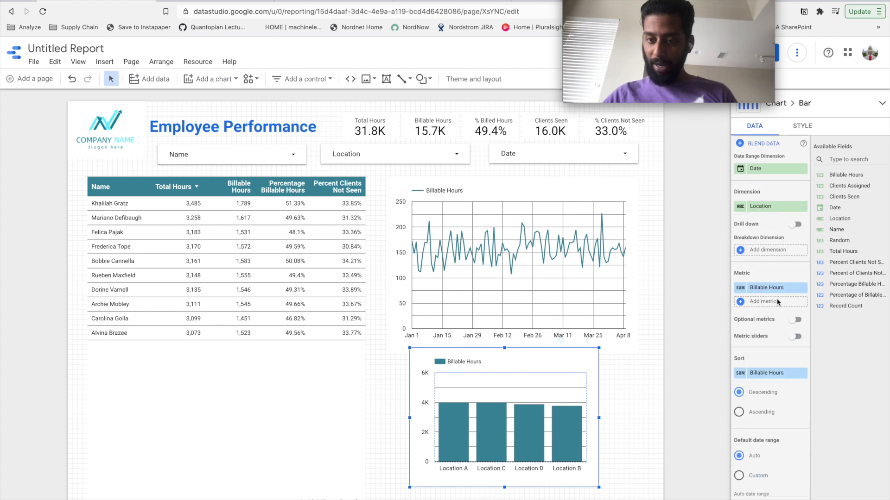
left_click_drag(593, 470, 639, 498)
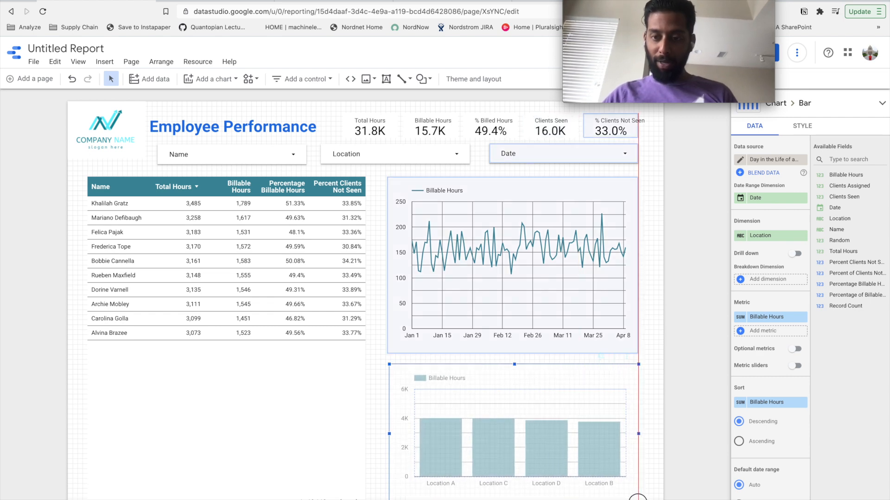
left_click(672, 347)
- Switch the report to view mode and test the Location filter by showing only Location A, finishing with all locations selected again
left_click_drag(723, 6, 165, 352)
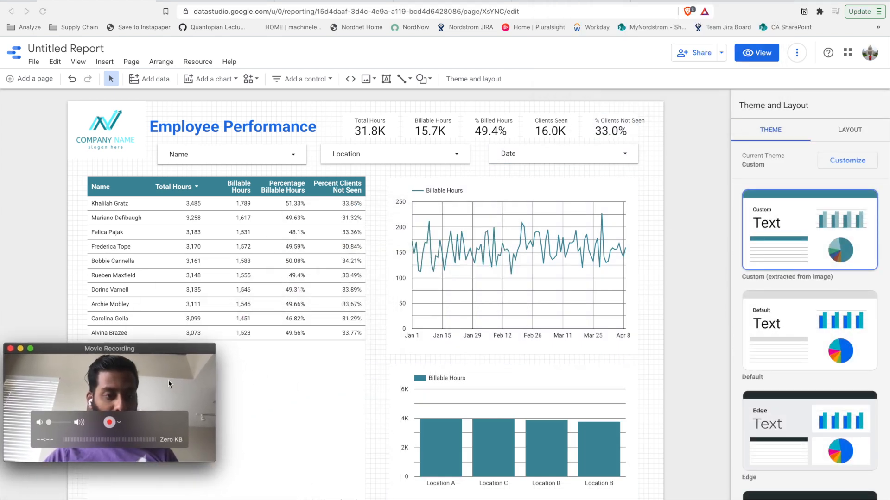
left_click(757, 52)
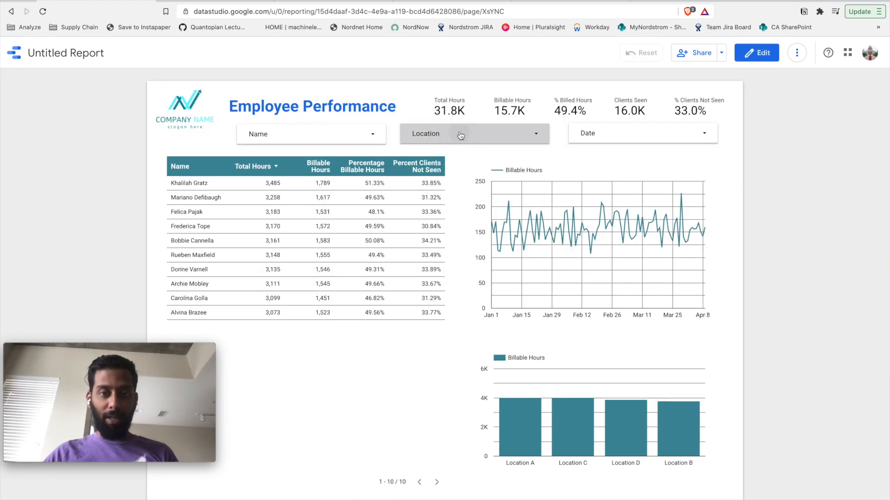
left_click(459, 133)
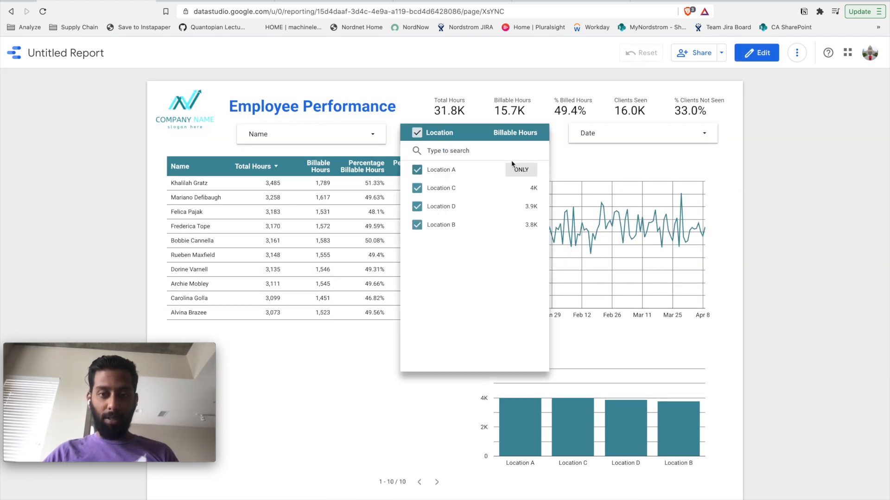
left_click(520, 170)
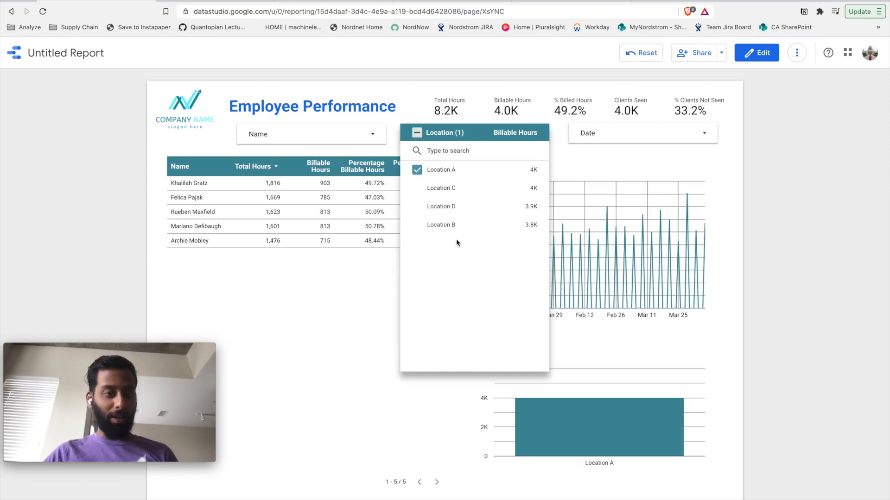
left_click(417, 189)
left_click(418, 207)
left_click(418, 224)
left_click(766, 212)
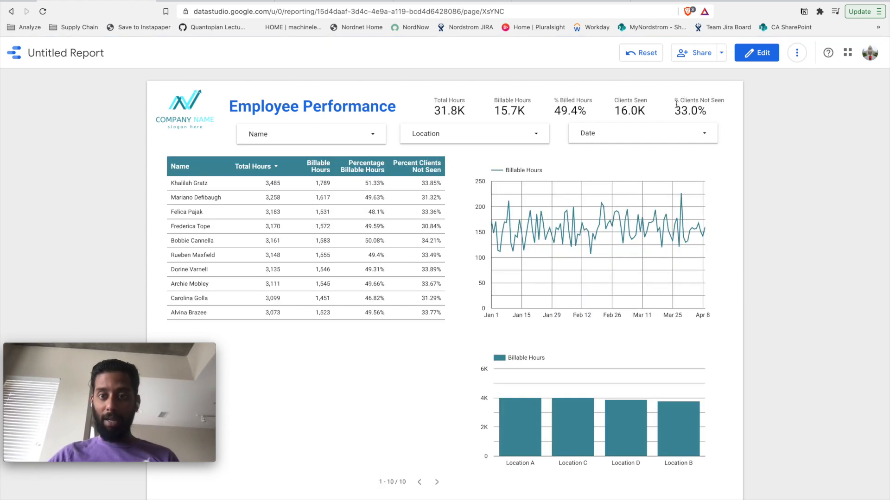
- Test the Name filter by showing only the first listed employee, and reselect all employees
left_click(324, 133)
mouse_move(366, 174)
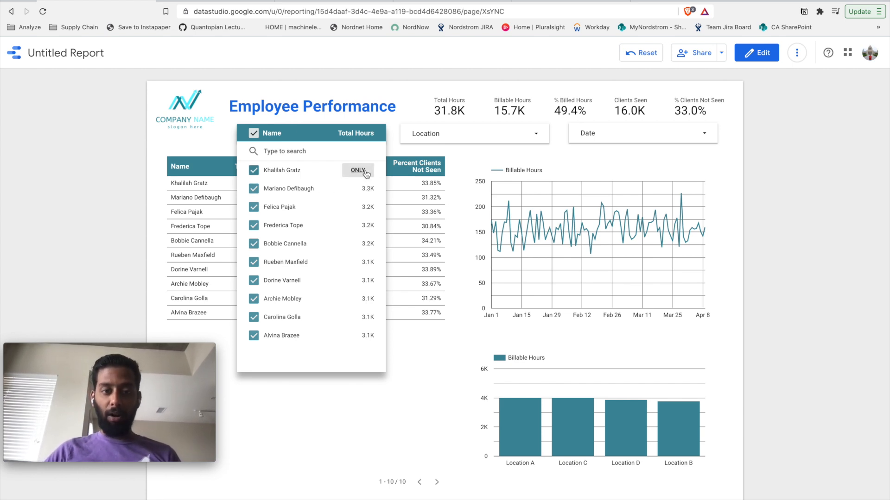
left_click(366, 174)
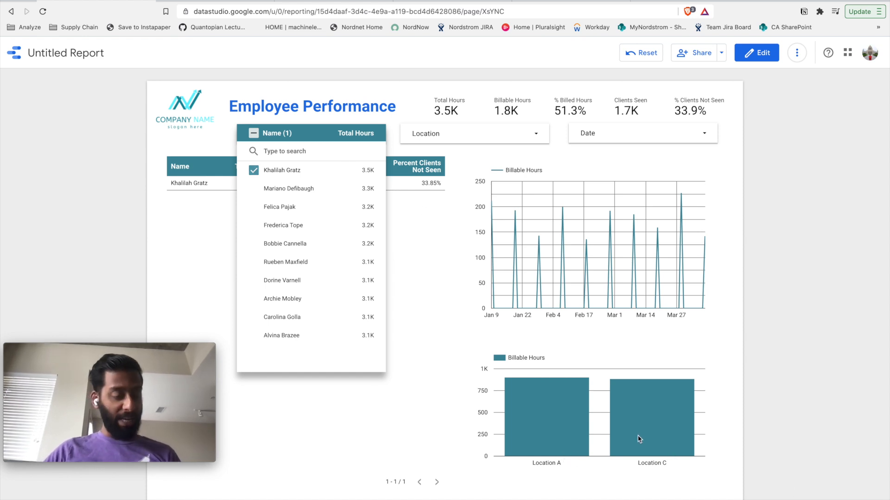
mouse_move(369, 167)
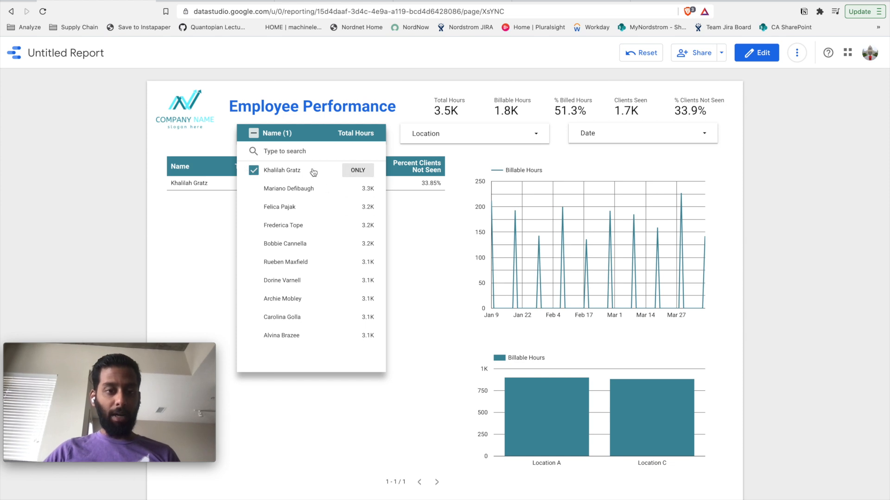
left_click(254, 134)
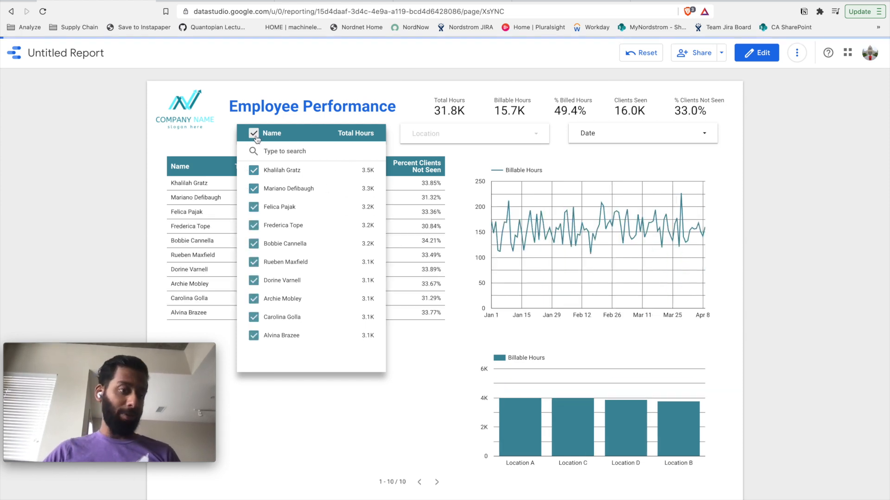
left_click(106, 181)
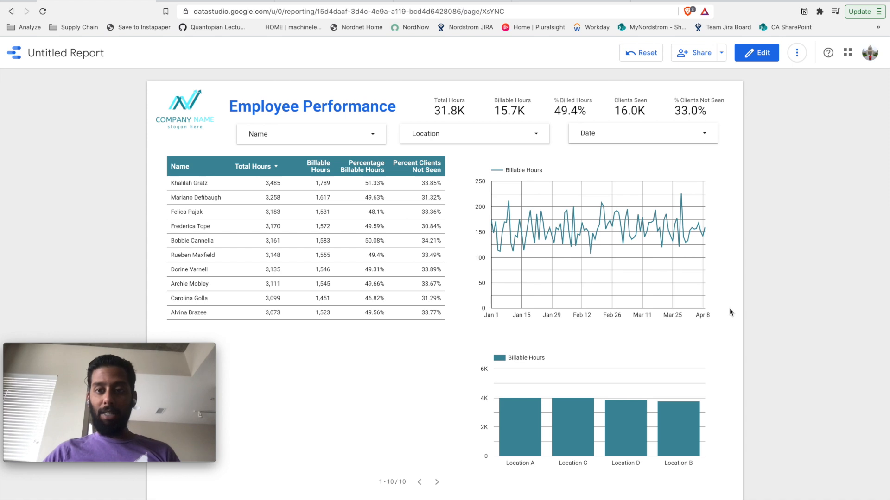